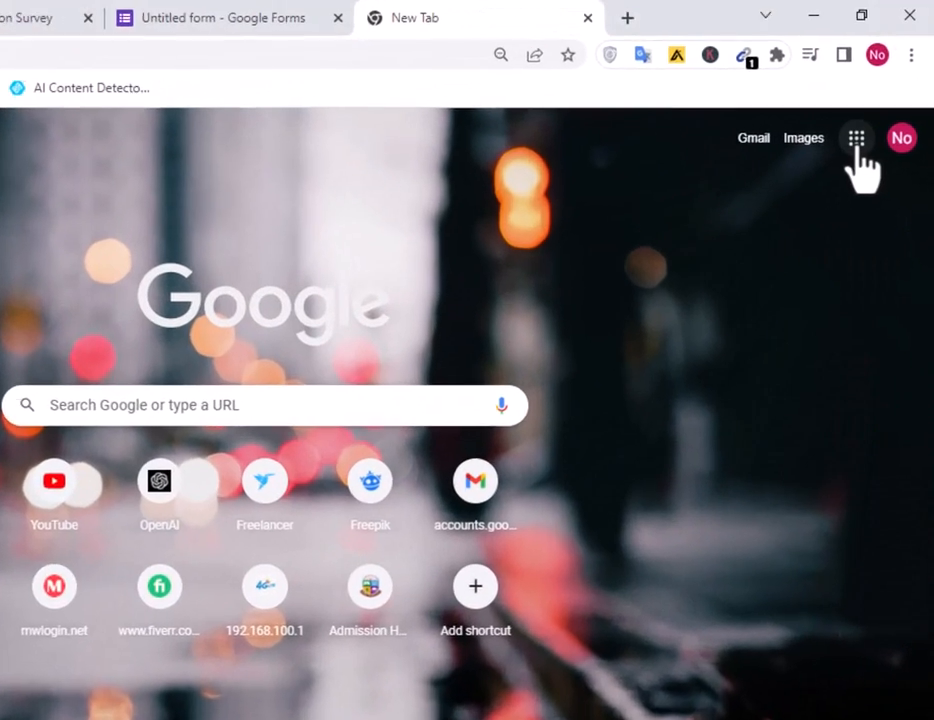
Open Google Forms from the Google apps list and start a new blank form
{"action": "left_click", "coordinate": [856, 140]}
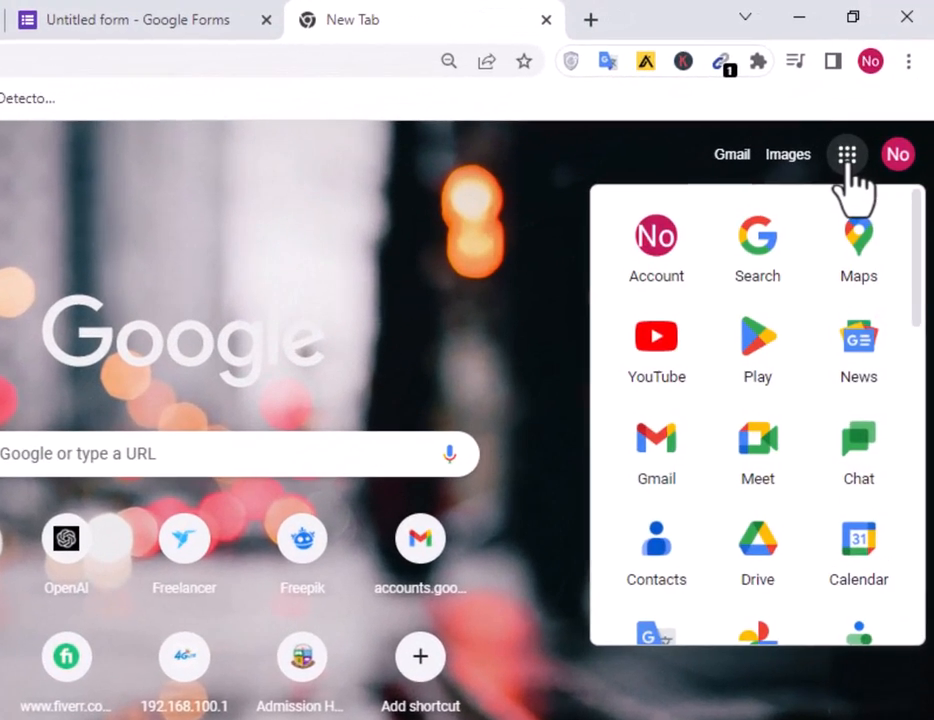
{"action": "scroll", "coordinate": [826, 372], "scroll_direction": "down", "scroll_amount": 5}
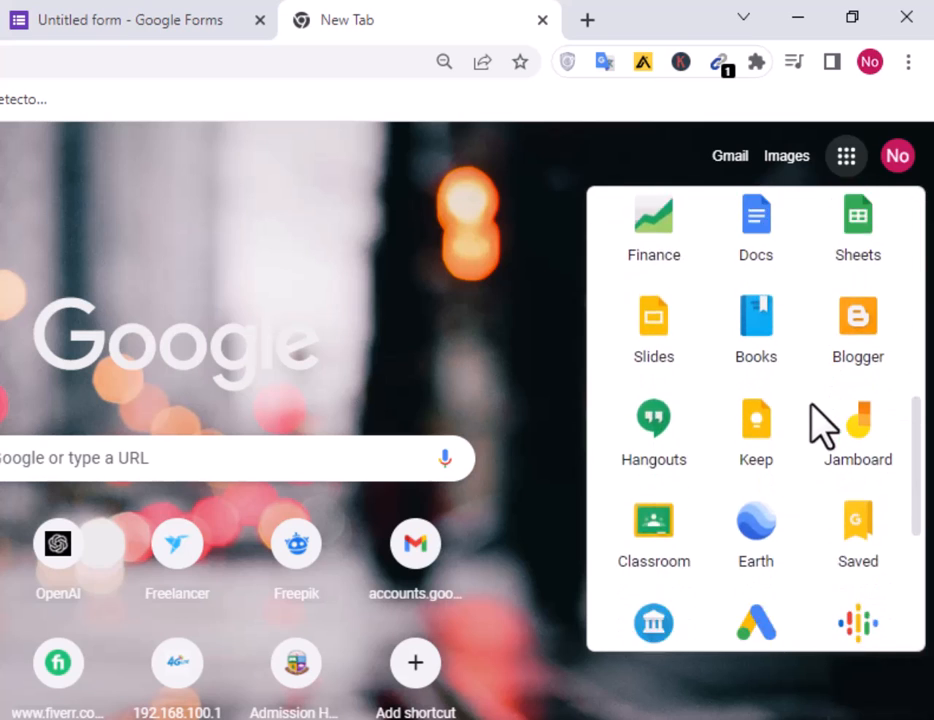
{"action": "scroll", "coordinate": [812, 410], "scroll_direction": "down", "scroll_amount": 3}
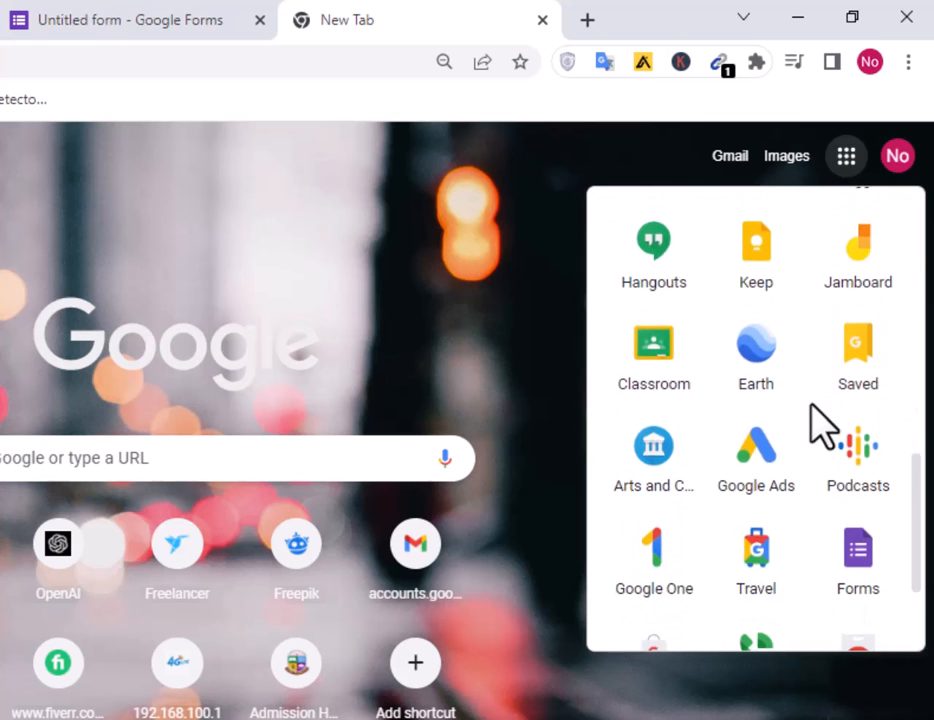
{"action": "left_click", "coordinate": [862, 442]}
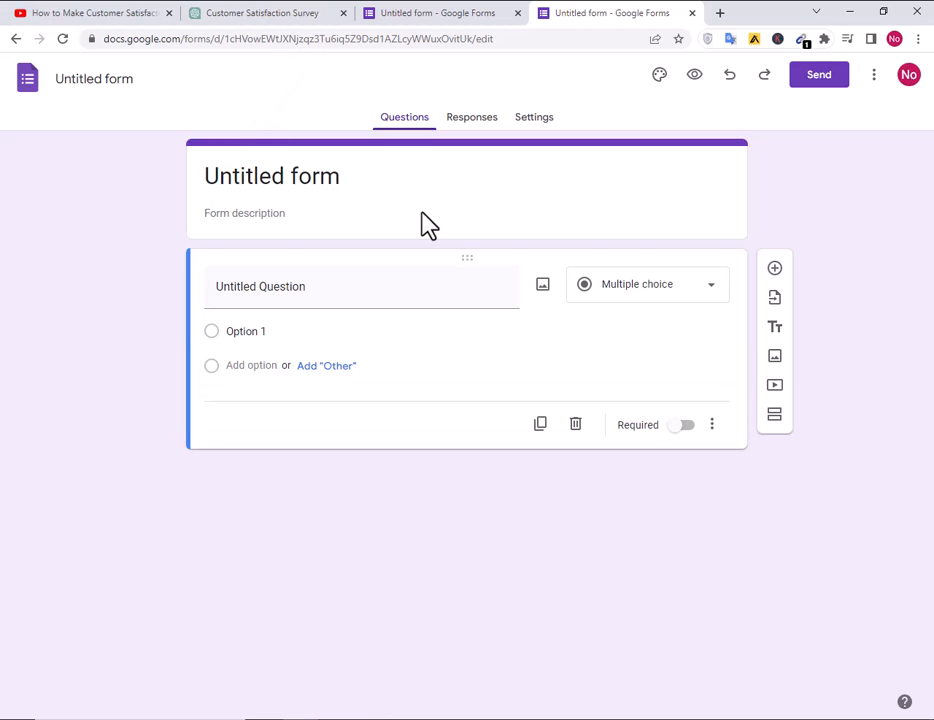
Replace the form title with "Customer Satisfaction Survey Form", copied from the first line of the Notepad survey text
{"action": "left_click_drag", "start_coordinate": [344, 183], "coordinate": [180, 183]}
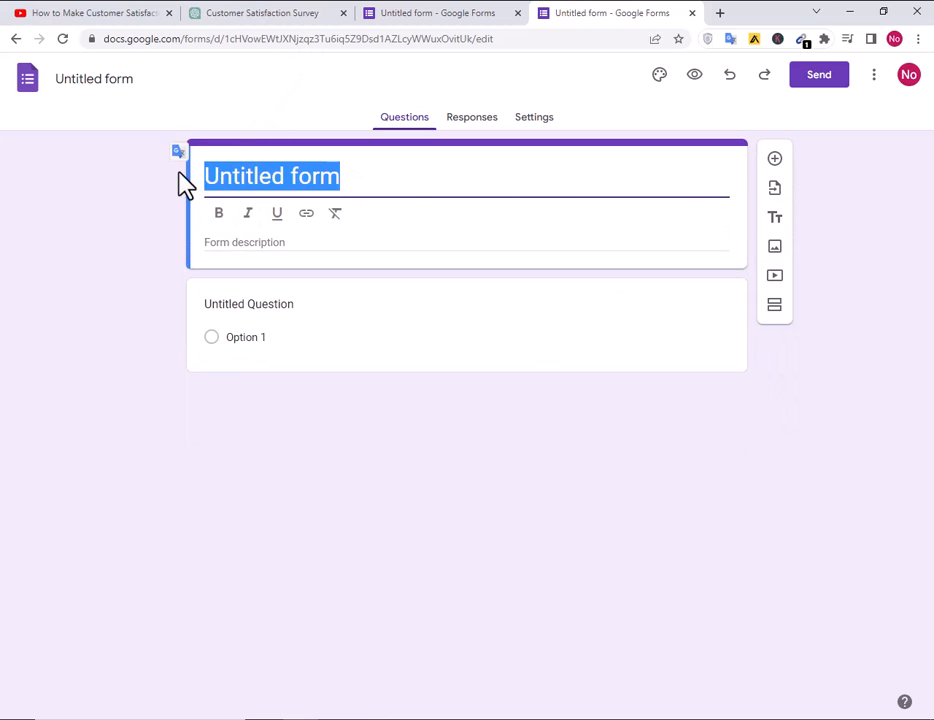
{"action": "left_click", "coordinate": [486, 715]}
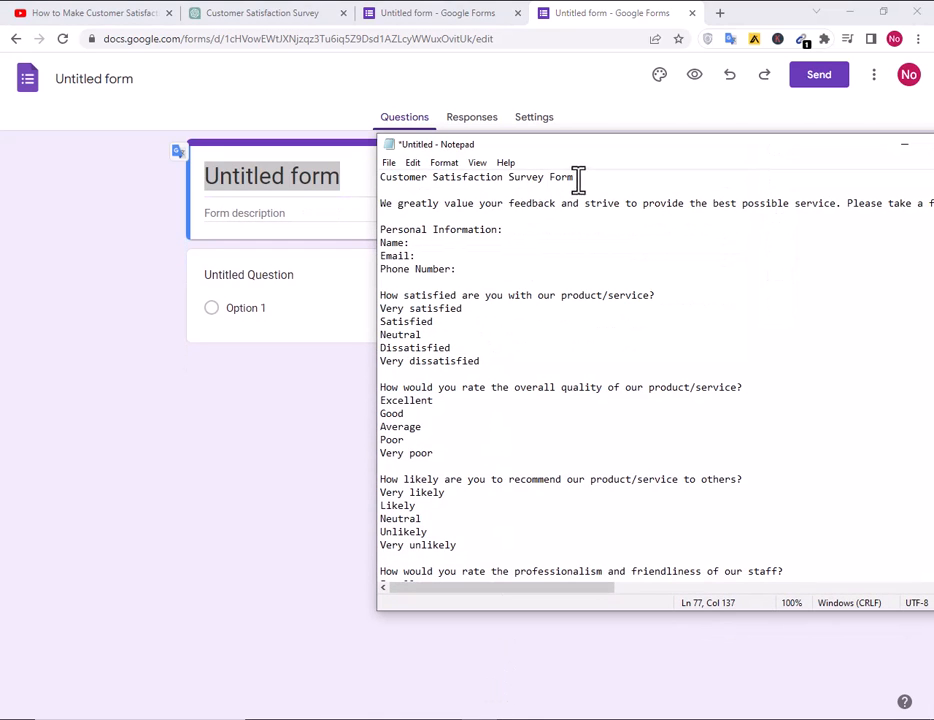
{"action": "left_click_drag", "start_coordinate": [578, 180], "coordinate": [375, 177]}
{"action": "key", "text": "ctrl+c"}
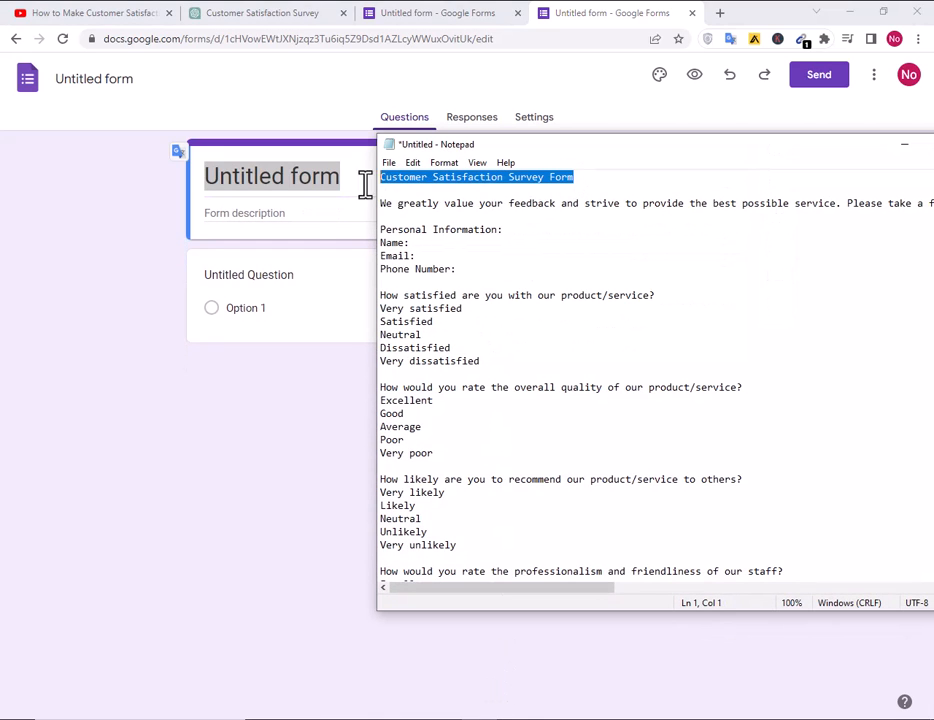
{"action": "left_click", "coordinate": [365, 185]}
{"action": "left_click", "coordinate": [304, 179]}
{"action": "left_click_drag", "start_coordinate": [383, 180], "coordinate": [172, 172]}
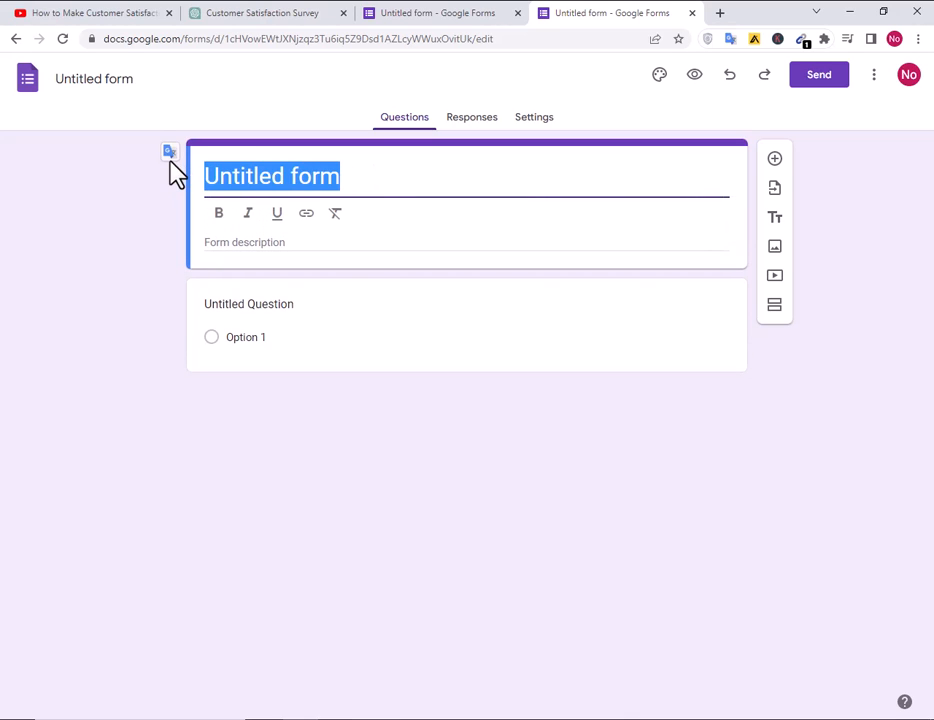
{"action": "key", "text": "ctrl+v"}
Make the whole form title bold
{"action": "left_click_drag", "start_coordinate": [619, 190], "coordinate": [525, 176]}
{"action": "left_click", "coordinate": [219, 213]}
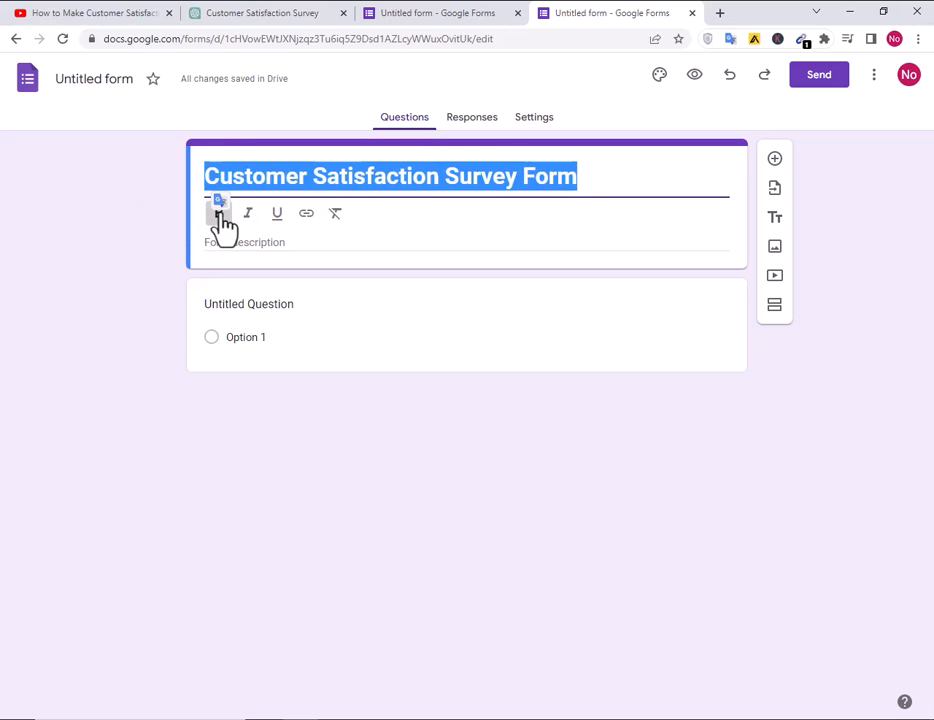
{"action": "left_click", "coordinate": [580, 183]}
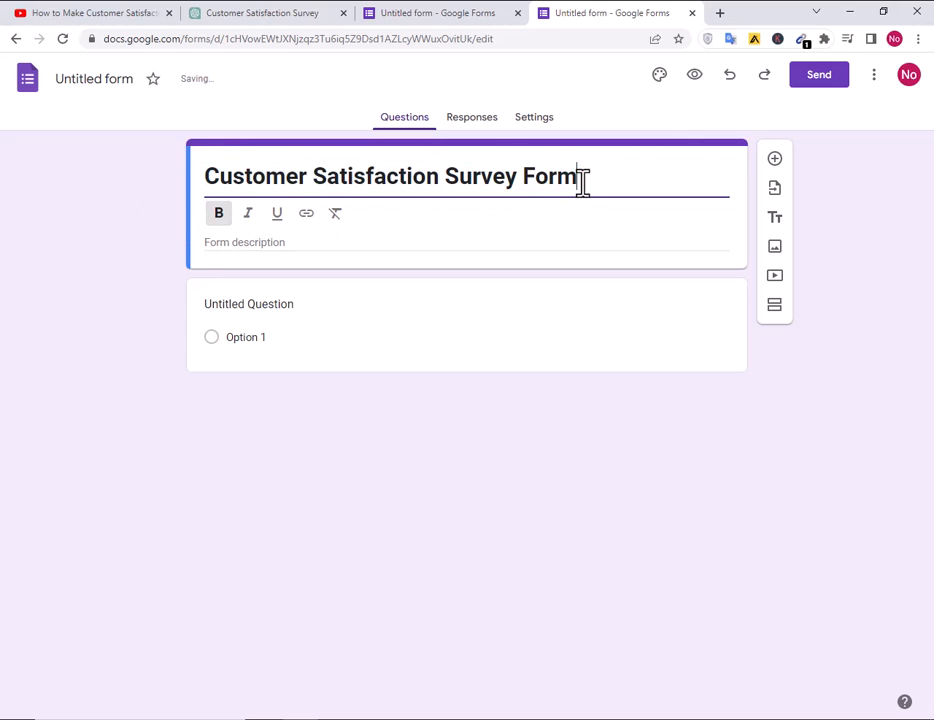
Set the theme's header font to Montserrat in the Semi Bold weight
{"action": "left_click", "coordinate": [661, 80]}
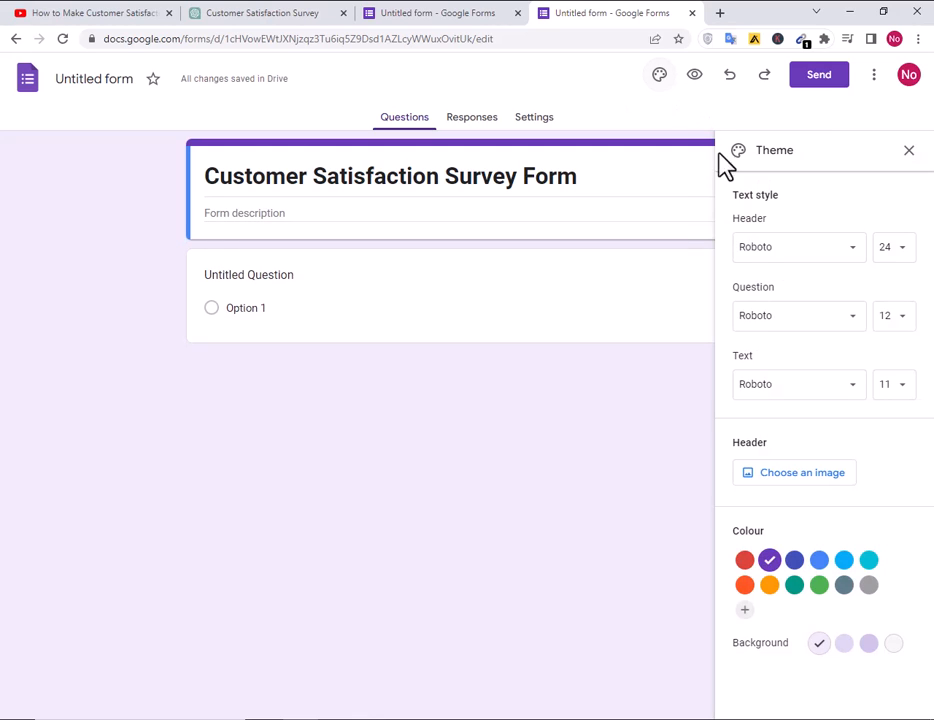
{"action": "left_click", "coordinate": [801, 252]}
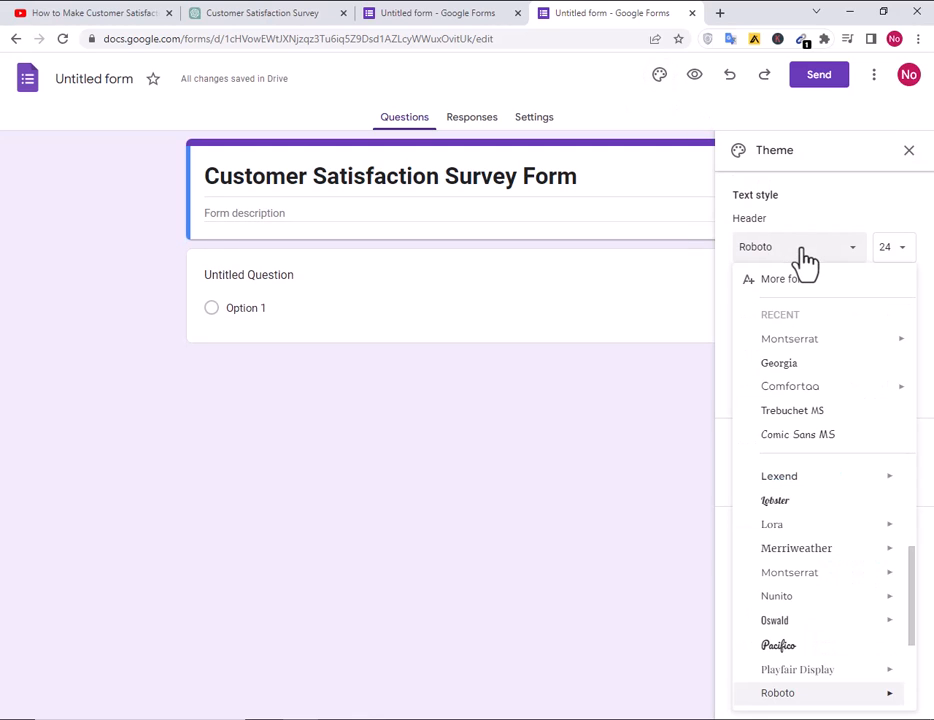
{"action": "left_click", "coordinate": [790, 340]}
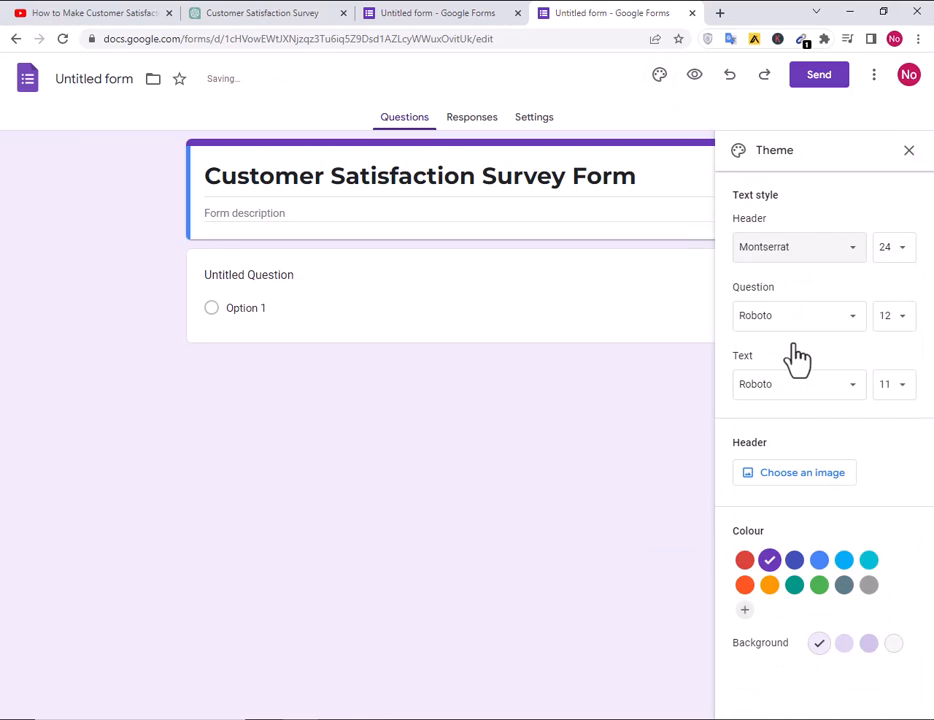
{"action": "left_click", "coordinate": [782, 262]}
{"action": "mouse_move", "coordinate": [787, 342]}
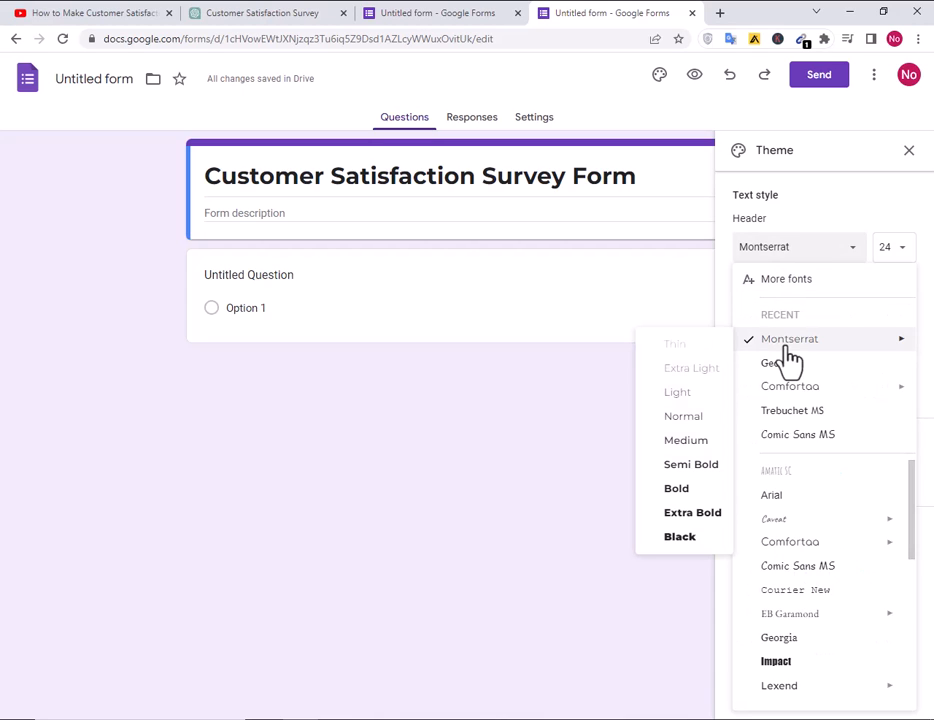
{"action": "left_click", "coordinate": [677, 464]}
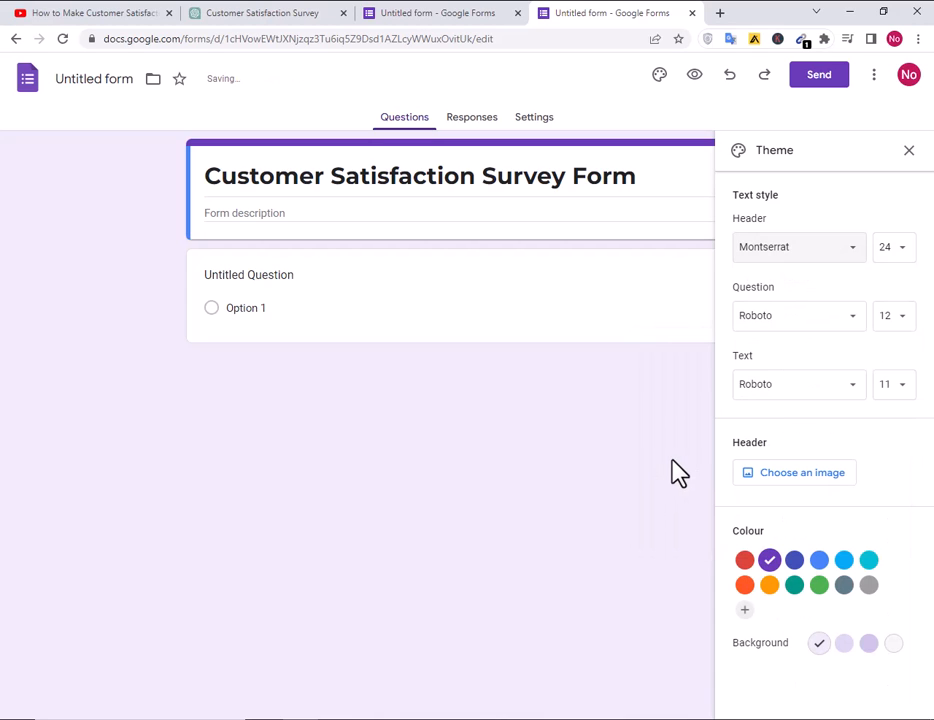
Set the theme's question font to Comfortaa in the Bold weight
{"action": "left_click", "coordinate": [803, 326]}
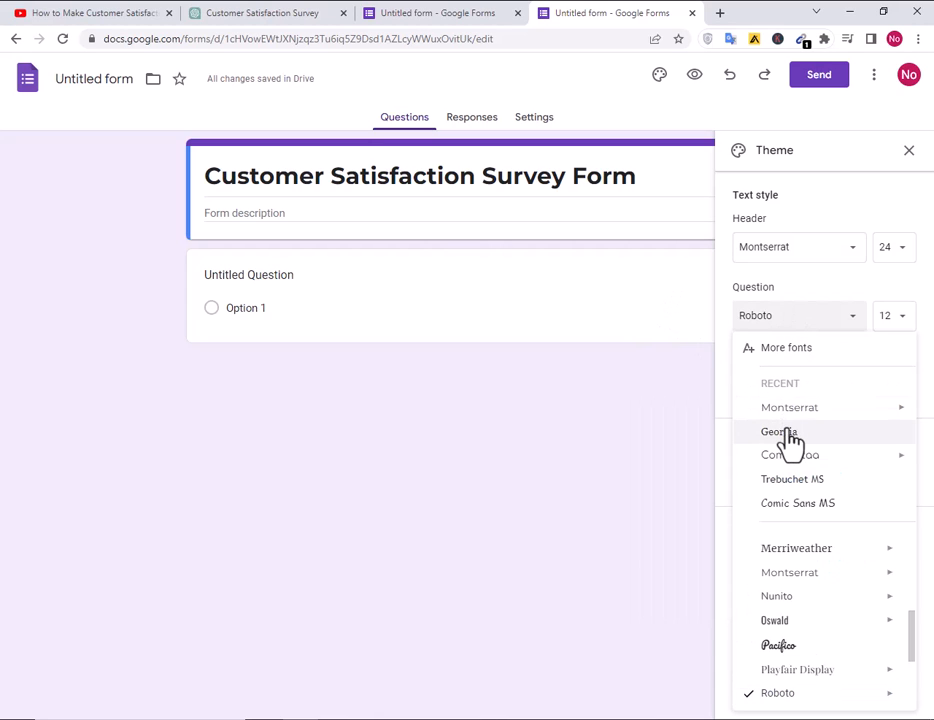
{"action": "mouse_move", "coordinate": [797, 458]}
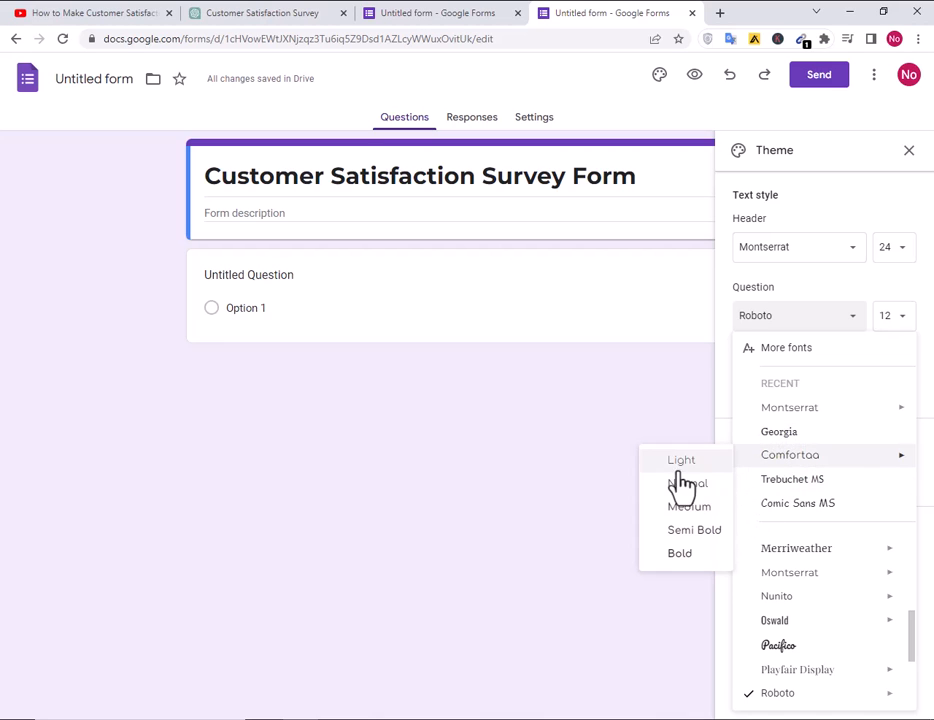
{"action": "left_click", "coordinate": [678, 554]}
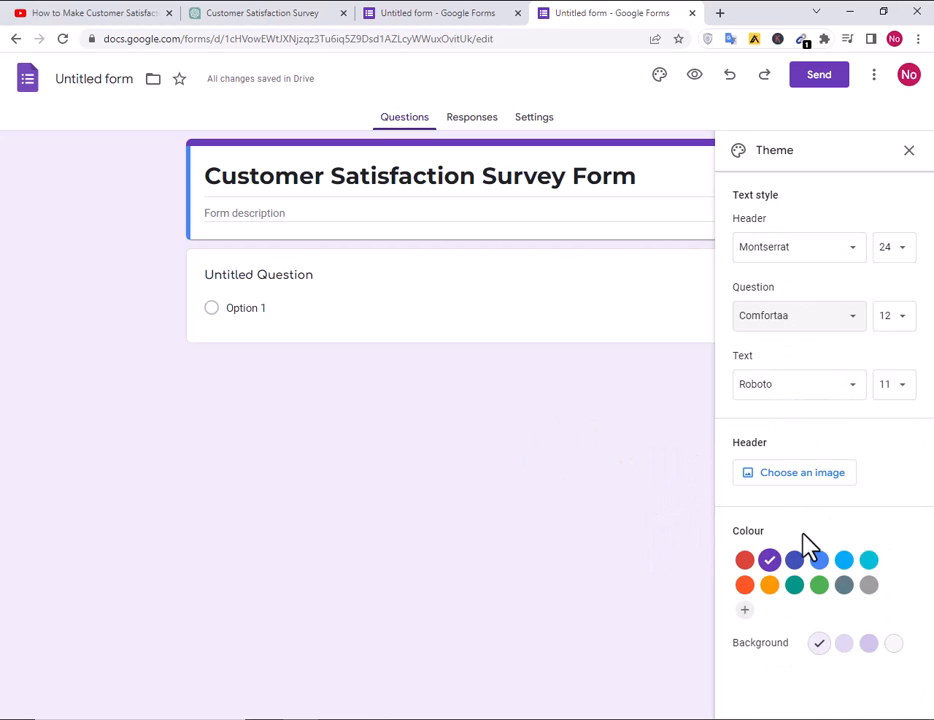
Insert the purple flower picture from the Work and School themes as the form's header image and close the theme settings
{"action": "left_click", "coordinate": [752, 476]}
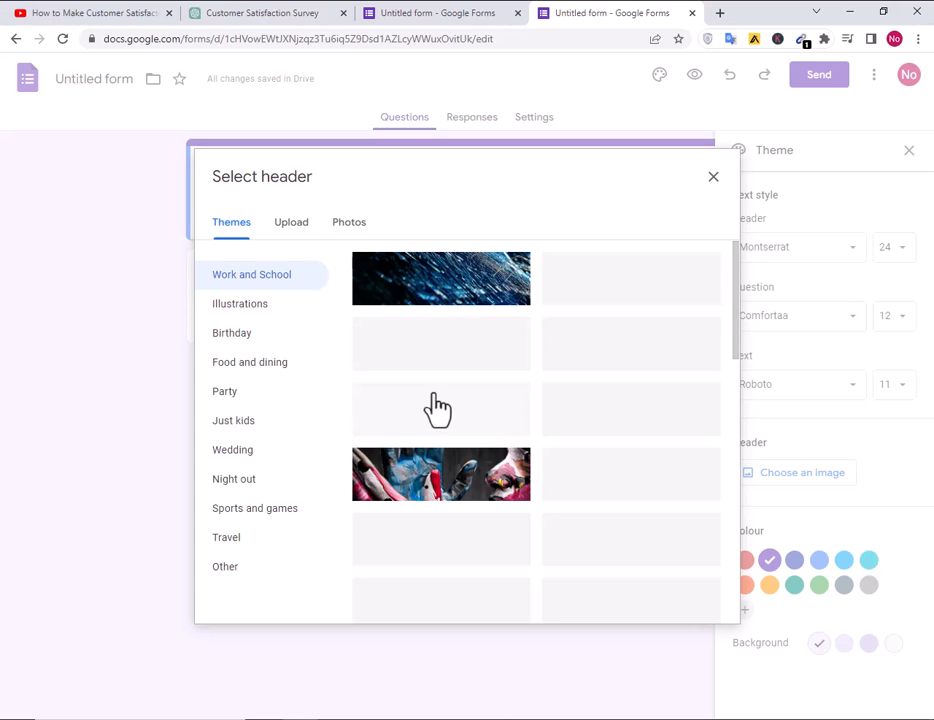
{"action": "scroll", "coordinate": [436, 406], "scroll_direction": "down", "scroll_amount": 1}
{"action": "scroll", "coordinate": [434, 425], "scroll_direction": "up", "scroll_amount": 1}
{"action": "scroll", "coordinate": [436, 424], "scroll_direction": "down", "scroll_amount": 8}
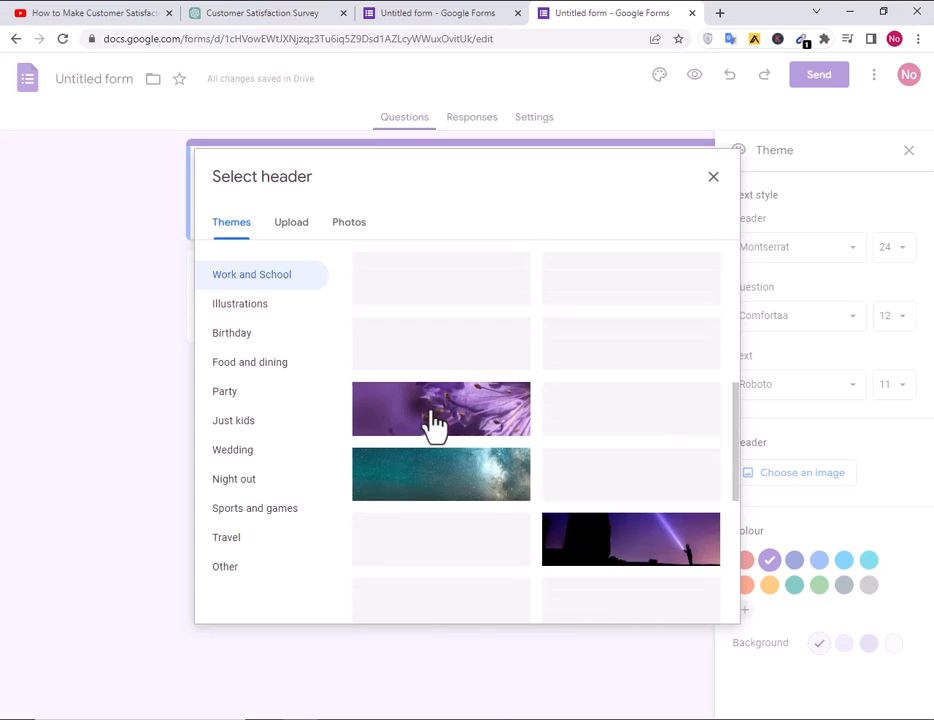
{"action": "scroll", "coordinate": [434, 423], "scroll_direction": "up", "scroll_amount": 2}
{"action": "scroll", "coordinate": [432, 425], "scroll_direction": "down", "scroll_amount": 2}
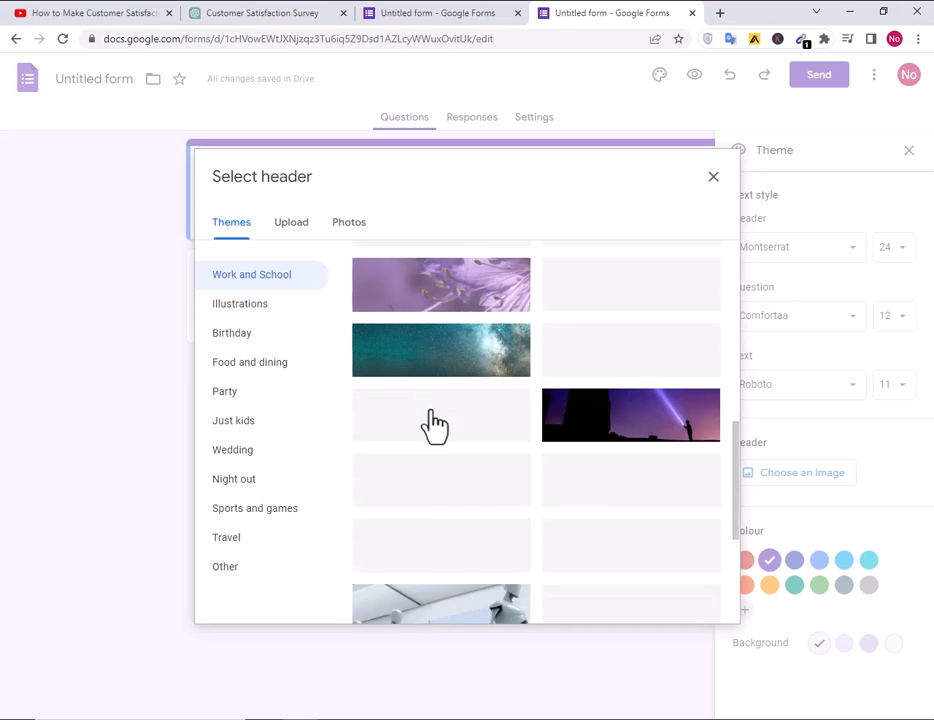
{"action": "scroll", "coordinate": [452, 471], "scroll_direction": "down", "scroll_amount": 4}
{"action": "scroll", "coordinate": [448, 473], "scroll_direction": "up", "scroll_amount": 4}
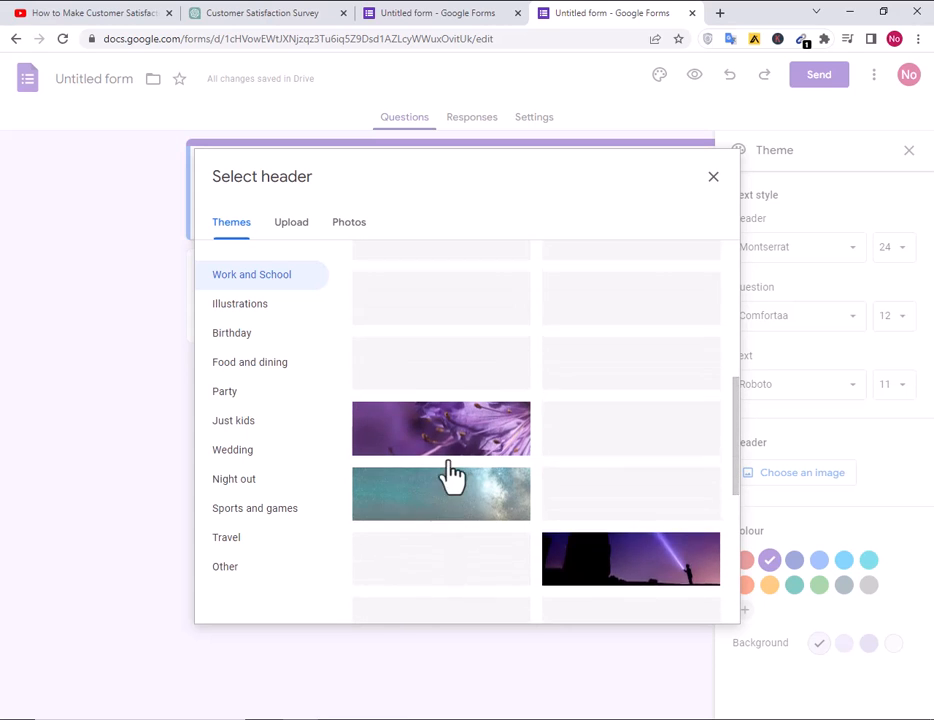
{"action": "scroll", "coordinate": [448, 474], "scroll_direction": "down", "scroll_amount": 2}
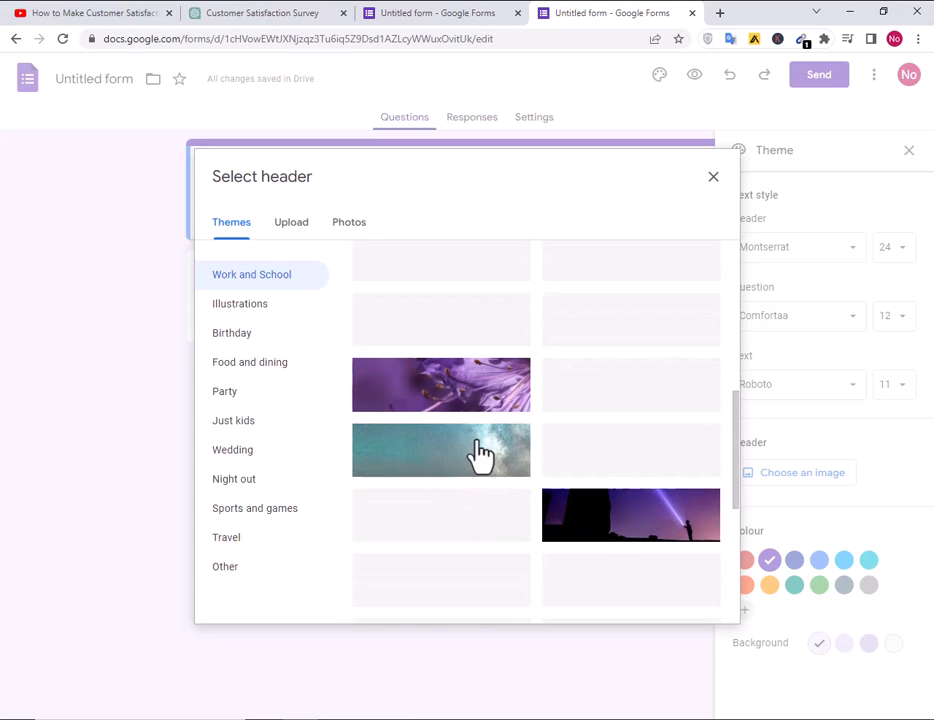
{"action": "left_click", "coordinate": [474, 410]}
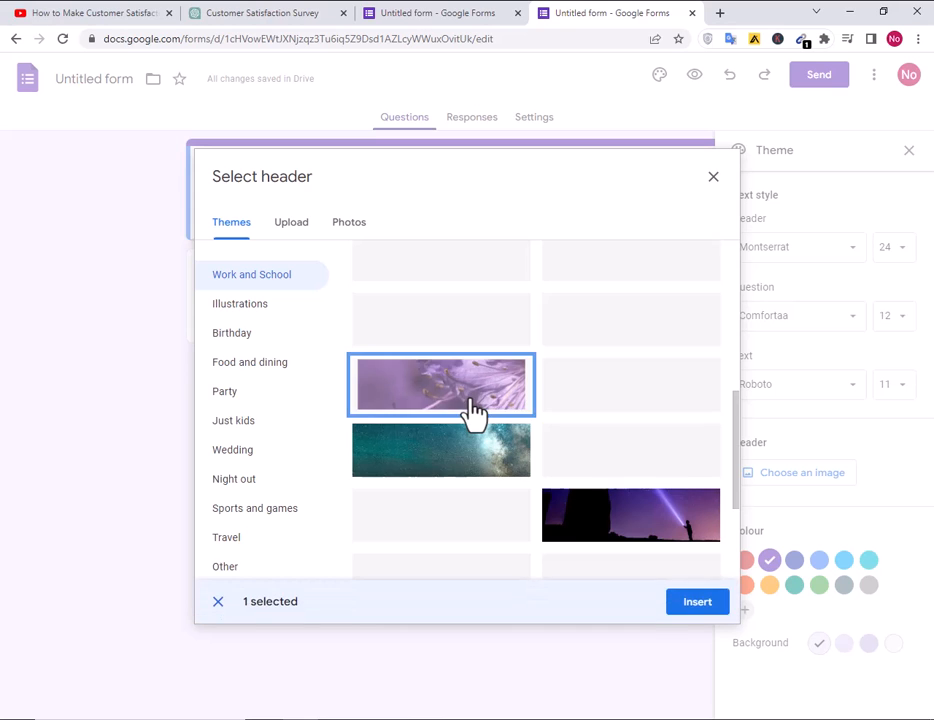
{"action": "left_click", "coordinate": [699, 609]}
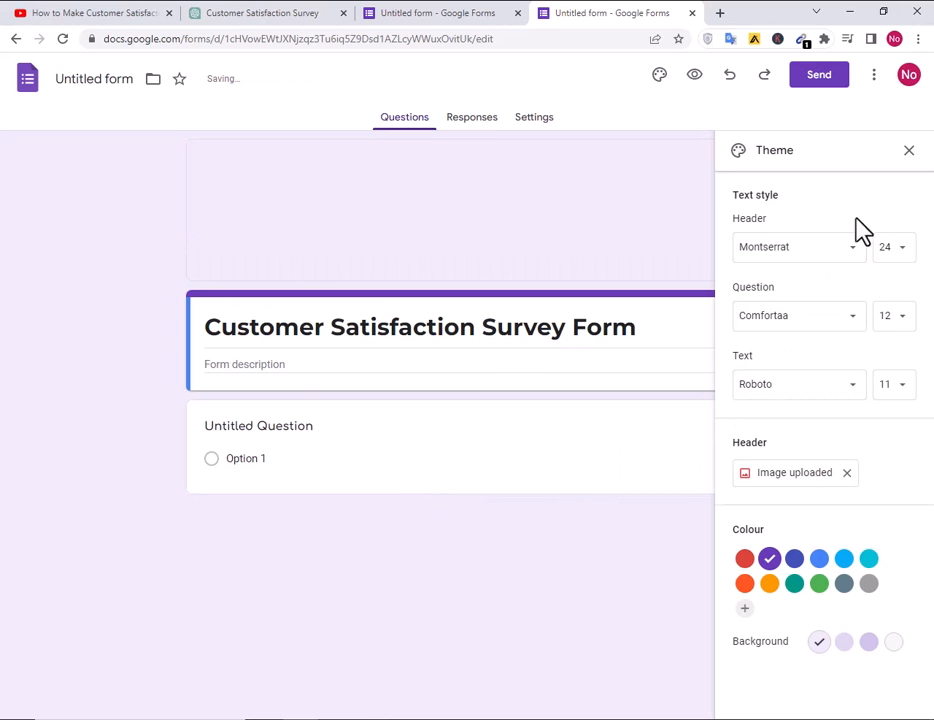
{"action": "left_click", "coordinate": [909, 150]}
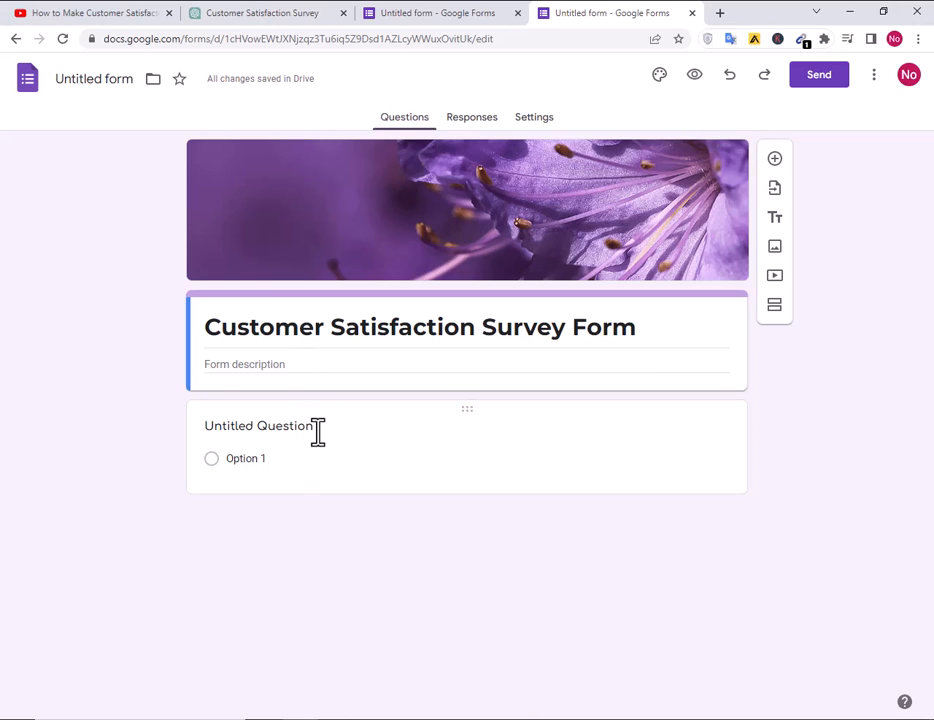
Replace the untitled question's text with "Personal Information" copied from Notepad, and add "Name:" on a second line
{"action": "left_click", "coordinate": [318, 430]}
{"action": "left_click", "coordinate": [441, 714]}
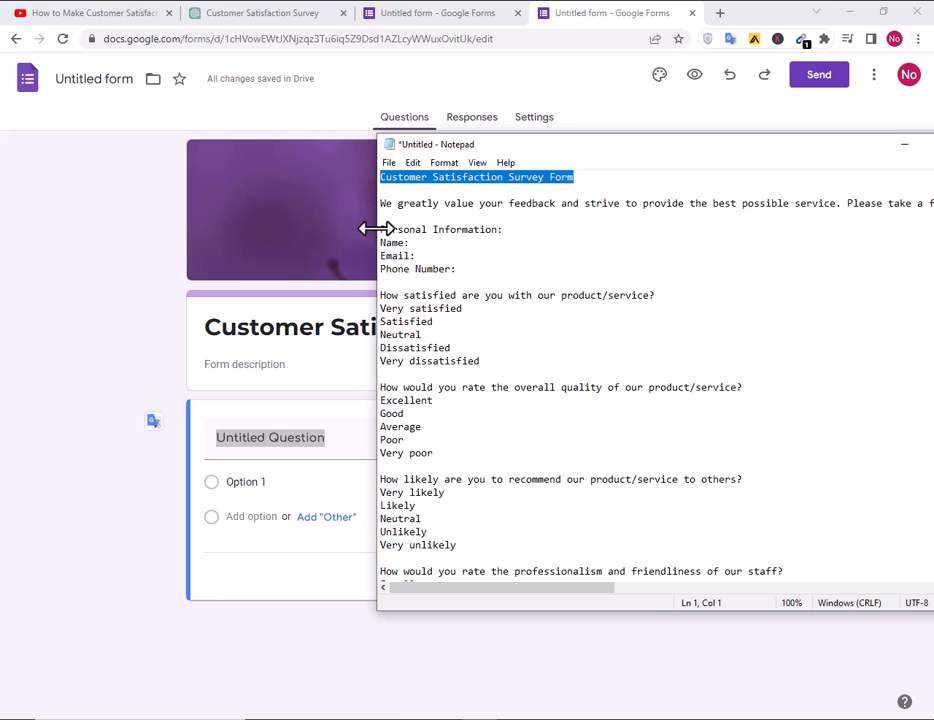
{"action": "left_click_drag", "start_coordinate": [380, 229], "coordinate": [497, 230]}
{"action": "key", "text": "ctrl+c"}
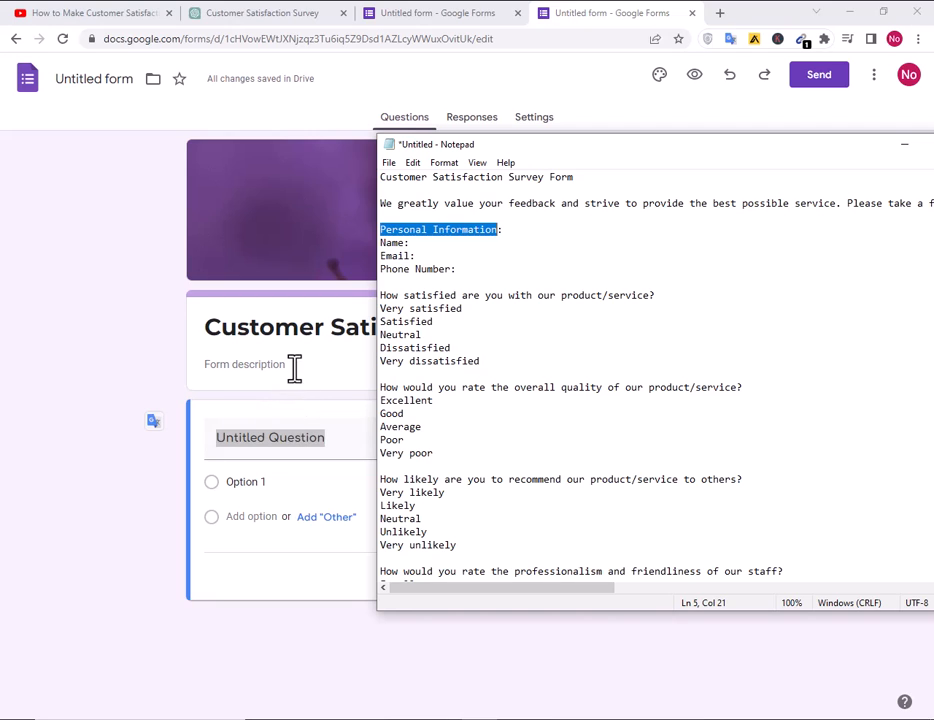
{"action": "left_click", "coordinate": [303, 437]}
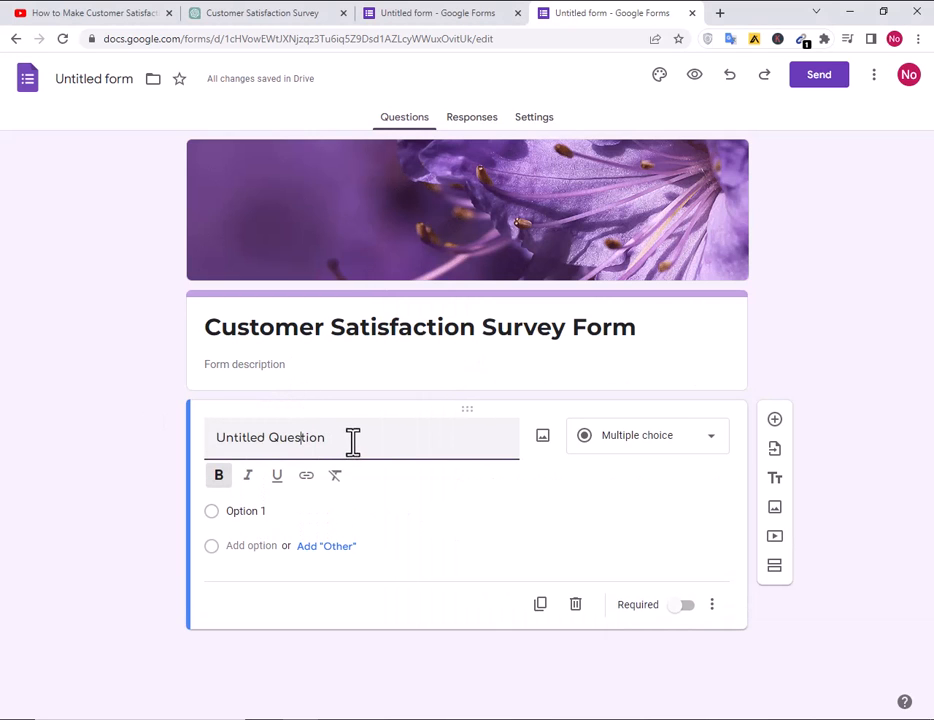
{"action": "left_click_drag", "start_coordinate": [361, 437], "coordinate": [218, 437]}
{"action": "key", "text": "ctrl+v"}
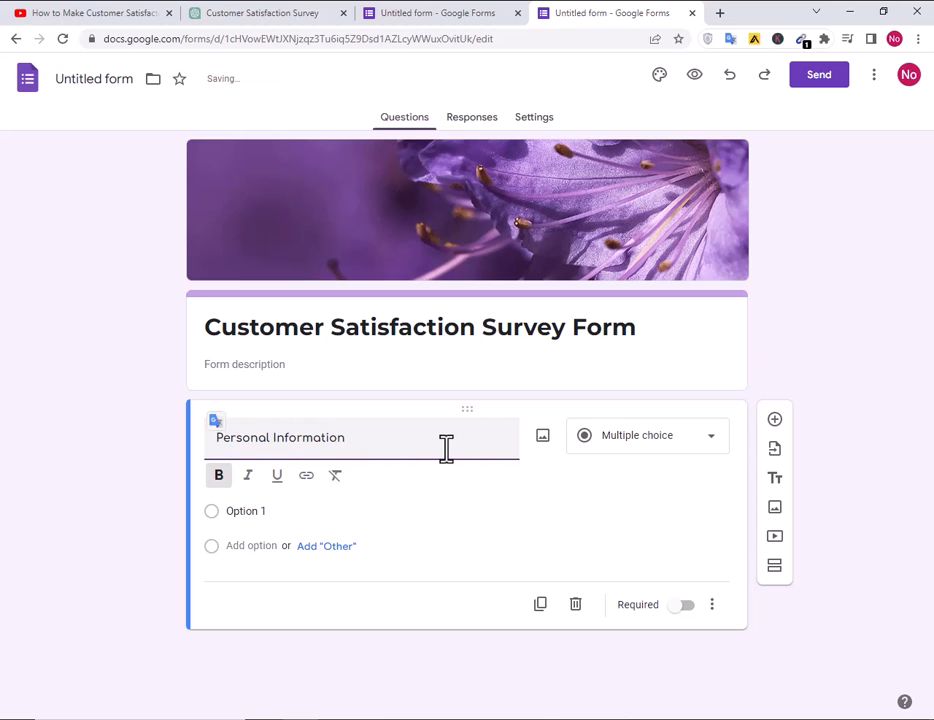
{"action": "key", "text": "Return"}
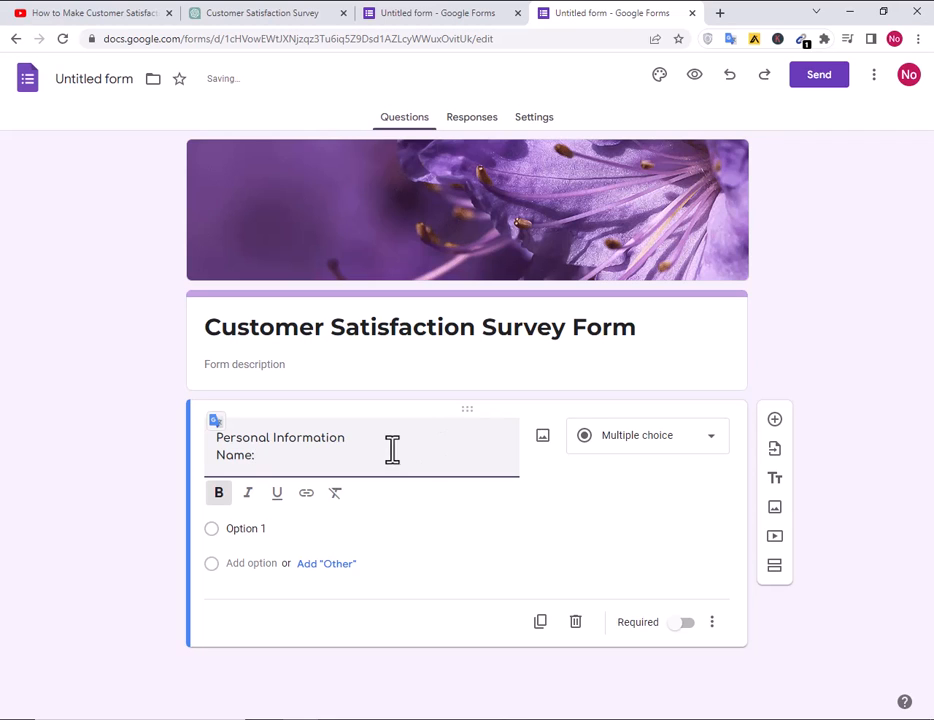
Toggle bold formatting on the question's "Personal Information" line and on its "Name:" line
{"action": "left_click_drag", "start_coordinate": [392, 450], "coordinate": [354, 446]}
{"action": "left_click", "coordinate": [218, 443]}
{"action": "left_click", "coordinate": [289, 440]}
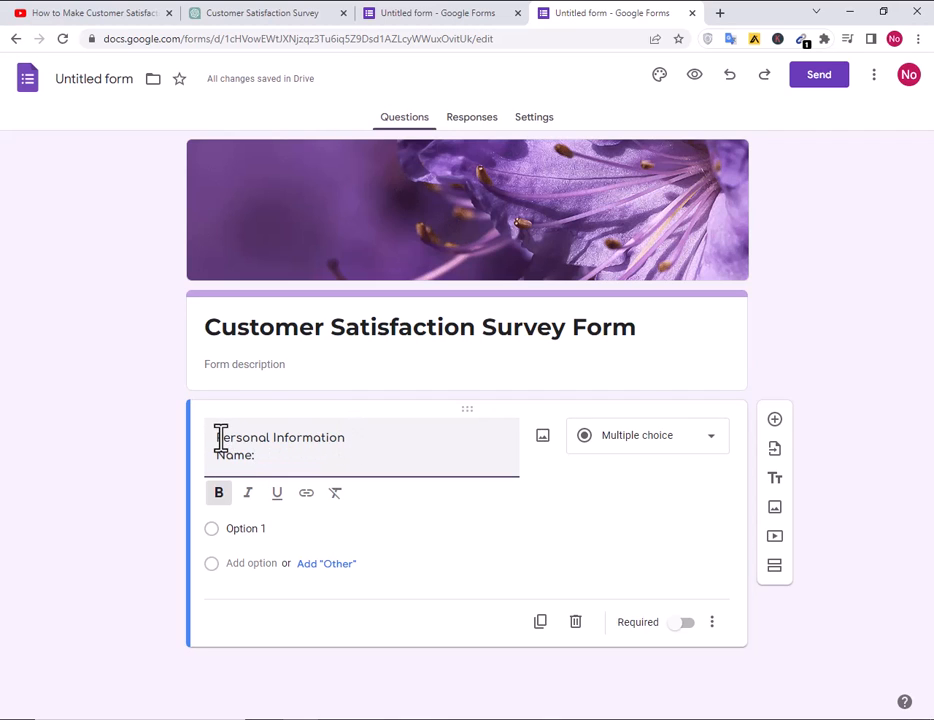
{"action": "left_click_drag", "start_coordinate": [220, 440], "coordinate": [348, 440]}
{"action": "left_click", "coordinate": [219, 493]}
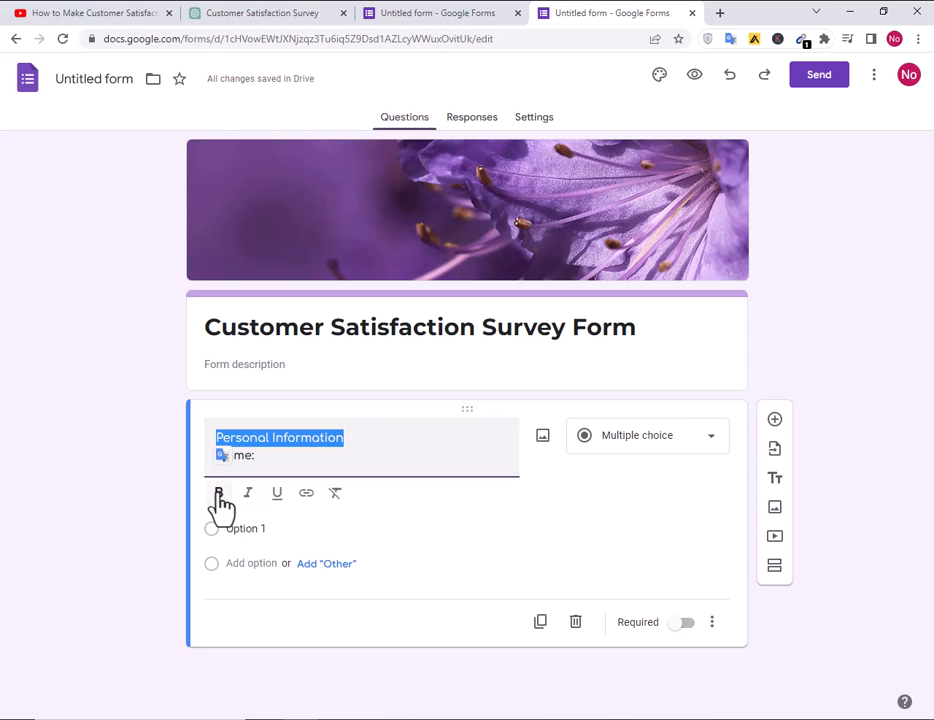
{"action": "left_click", "coordinate": [267, 459]}
{"action": "left_click_drag", "start_coordinate": [267, 459], "coordinate": [208, 463]}
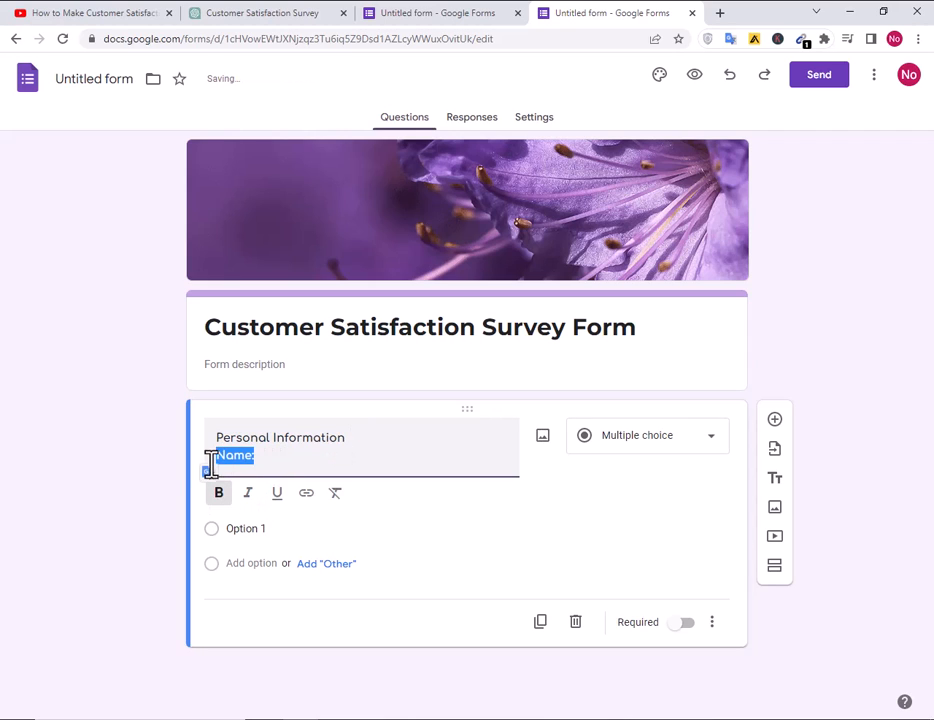
{"action": "left_click", "coordinate": [220, 495]}
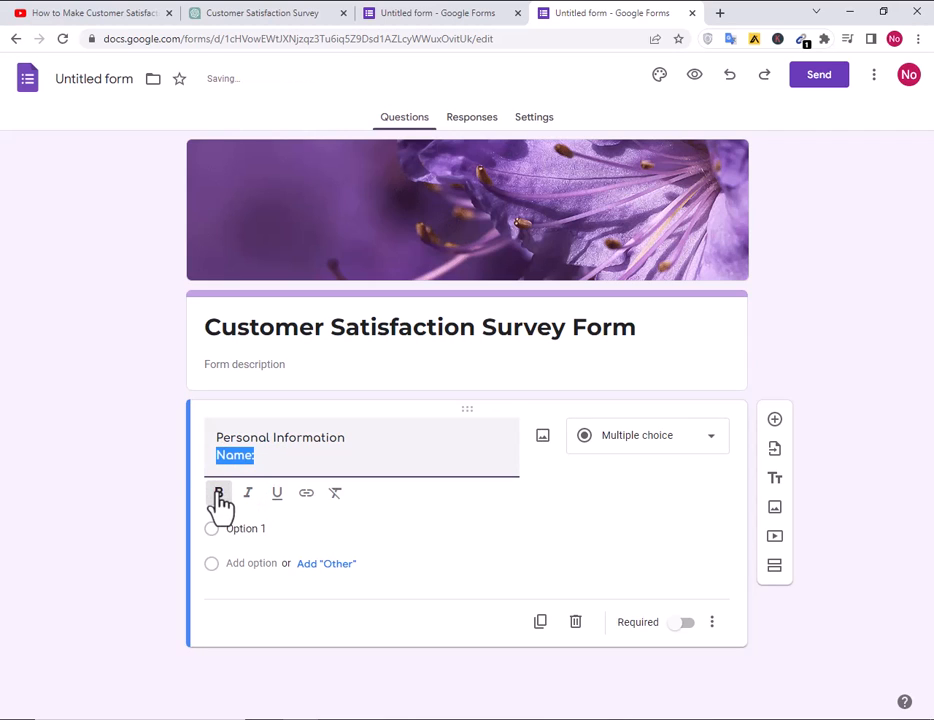
Set the answer type of the "Personal Information Name:" question to Short answer
{"action": "left_click", "coordinate": [325, 457]}
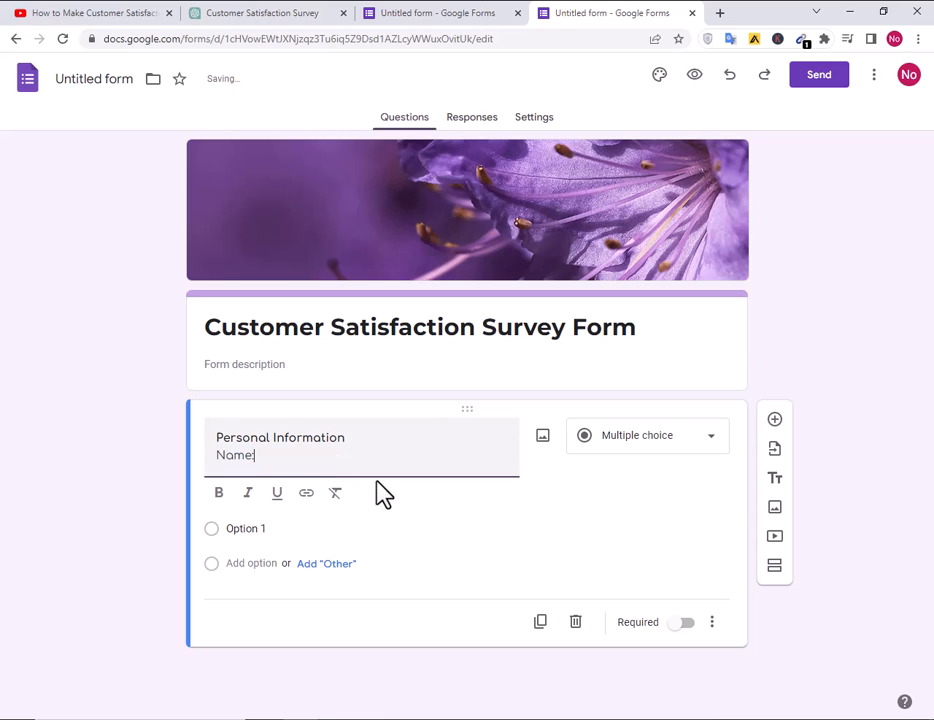
{"action": "left_click", "coordinate": [640, 462]}
{"action": "left_click", "coordinate": [659, 294]}
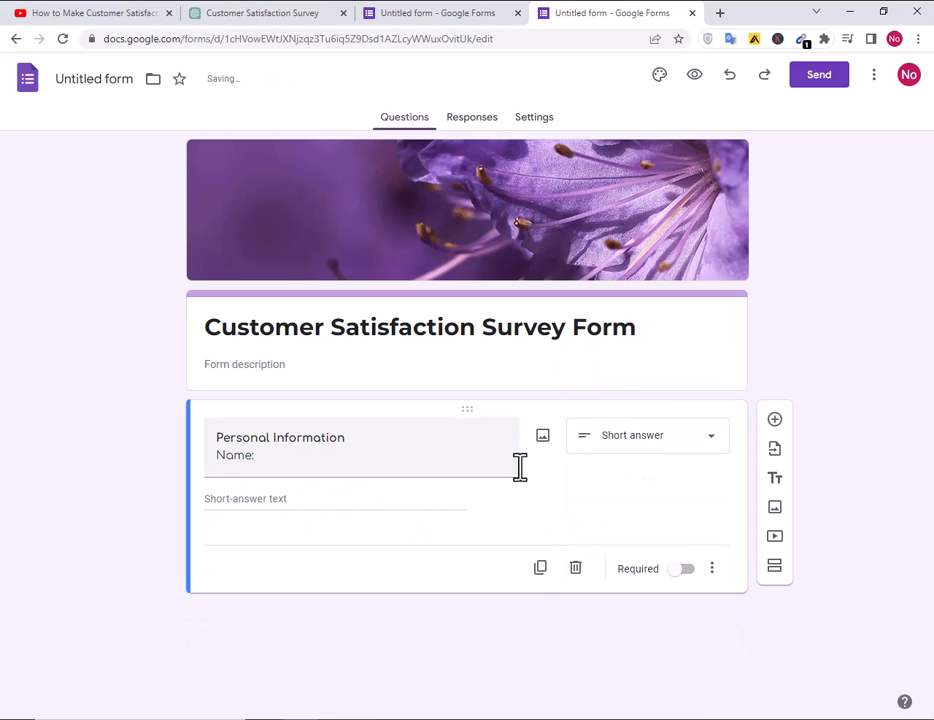
Add a new question below the name question and title it "Email", copied from Notepad
{"action": "left_click", "coordinate": [774, 421]}
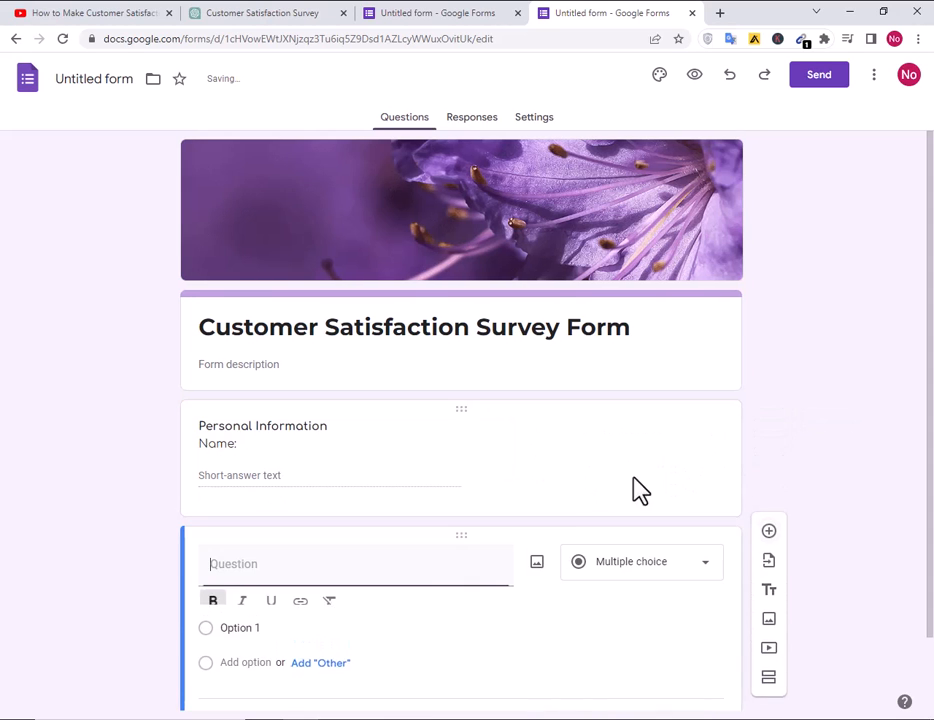
{"action": "left_click", "coordinate": [494, 718]}
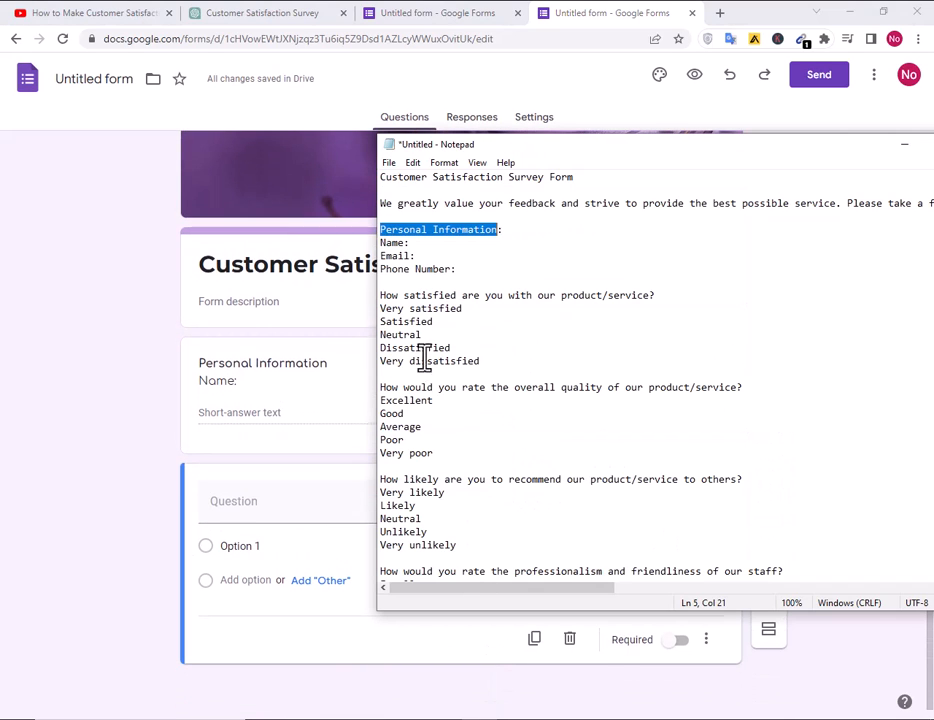
{"action": "left_click_drag", "start_coordinate": [410, 252], "coordinate": [355, 258]}
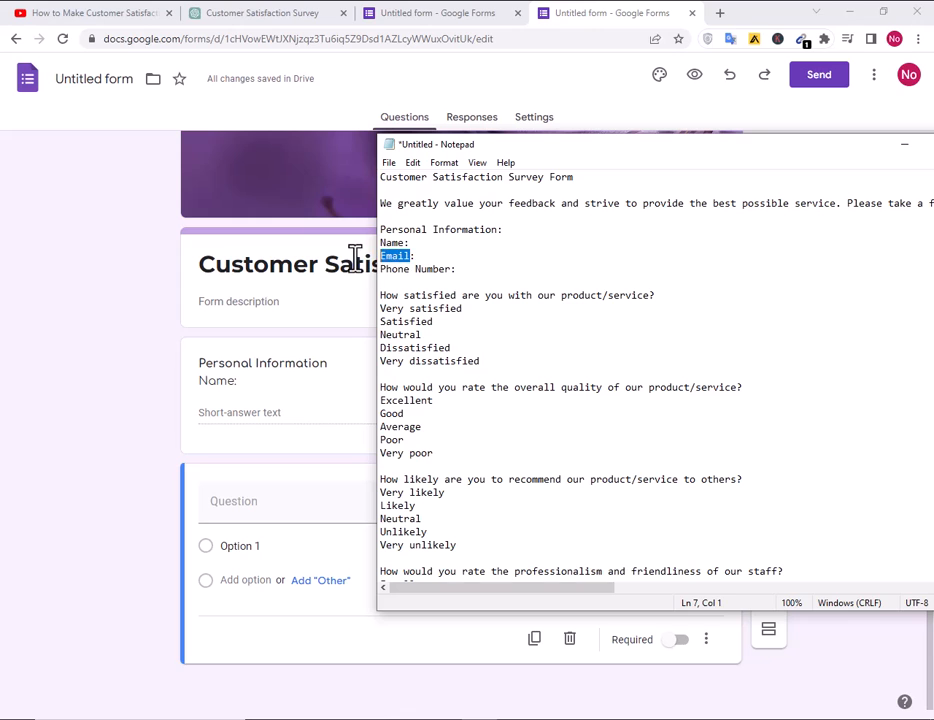
{"action": "left_click", "coordinate": [182, 424]}
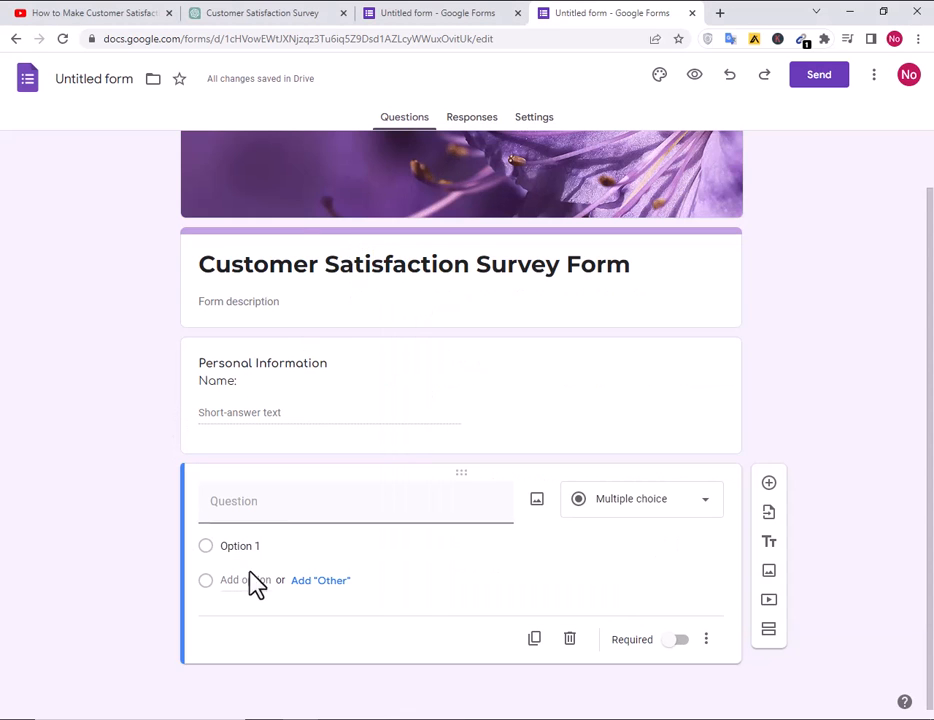
{"action": "left_click", "coordinate": [288, 505]}
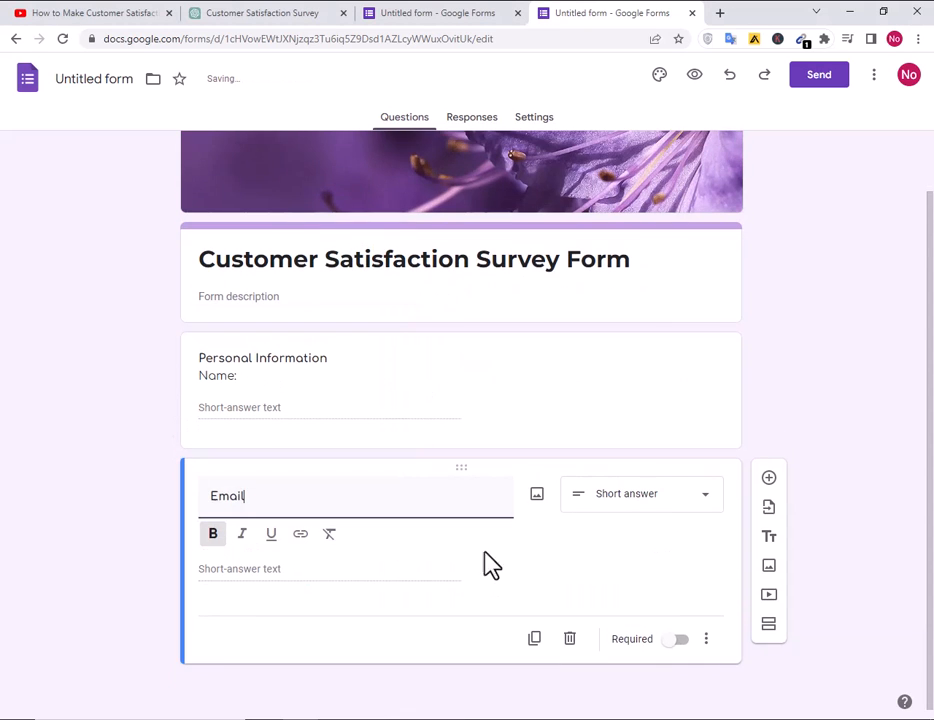
Add another question below Email and title it "Phone Number", copied from the Notepad text
{"action": "left_click", "coordinate": [769, 480]}
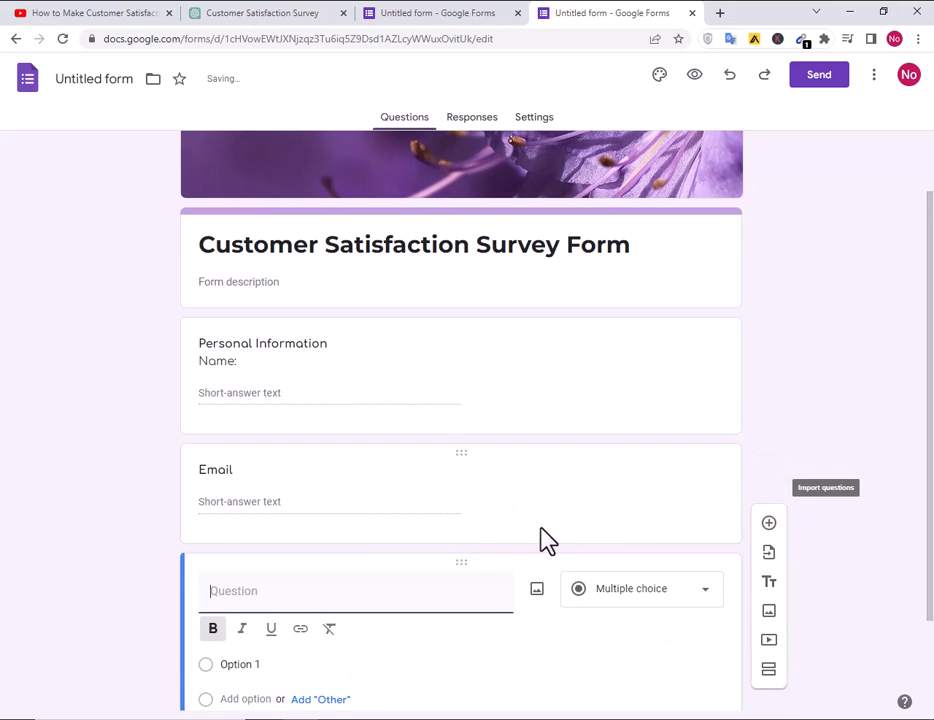
{"action": "key", "text": "alt+Tab"}
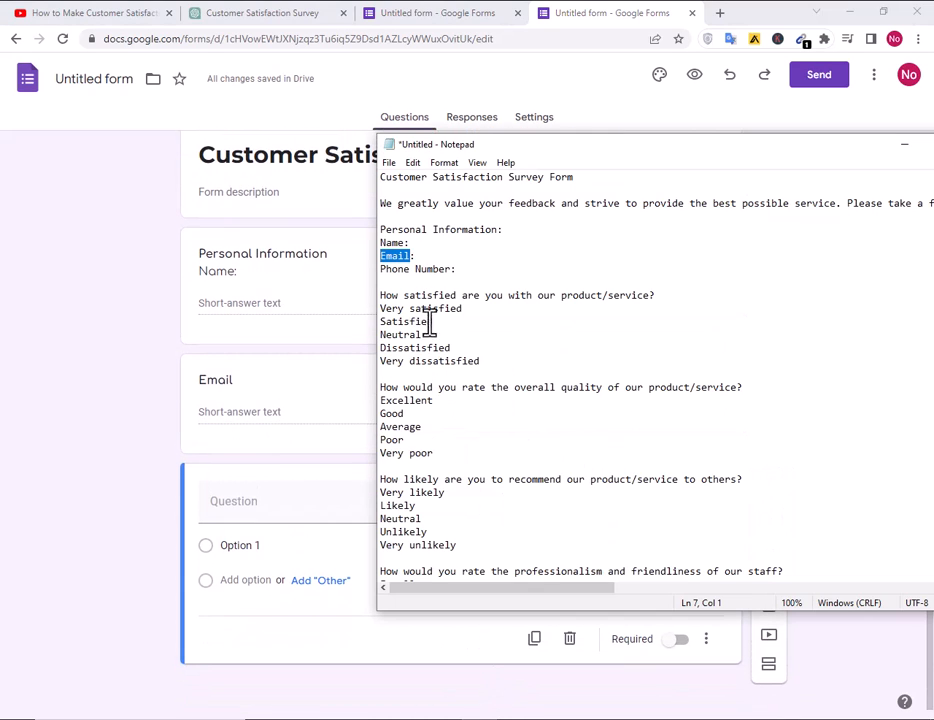
{"action": "left_click_drag", "start_coordinate": [452, 268], "coordinate": [362, 265]}
{"action": "key", "text": "ctrl+c"}
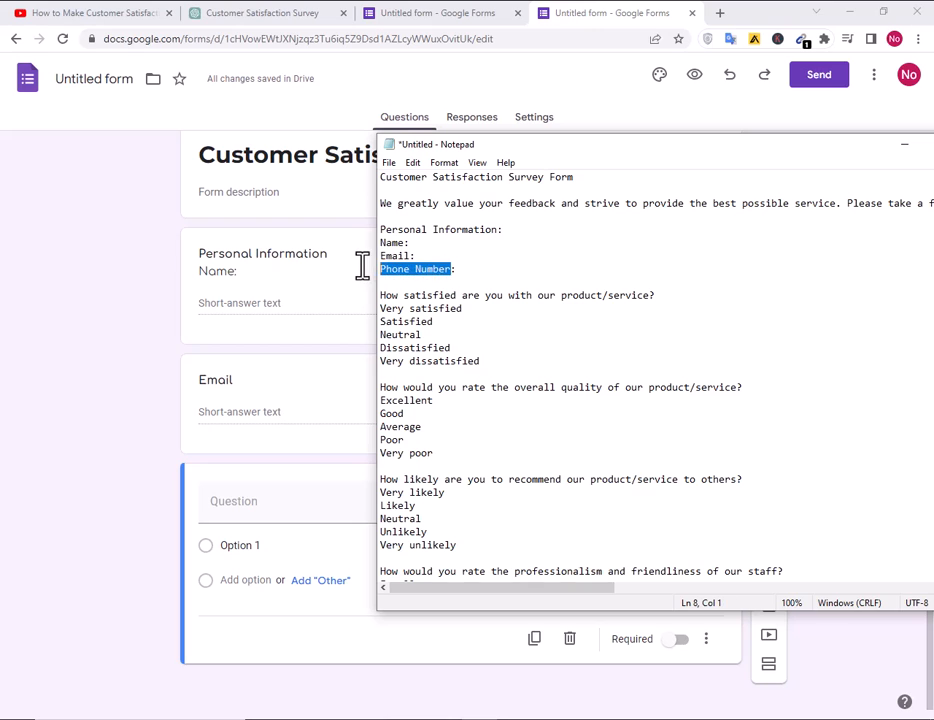
{"action": "left_click", "coordinate": [250, 505]}
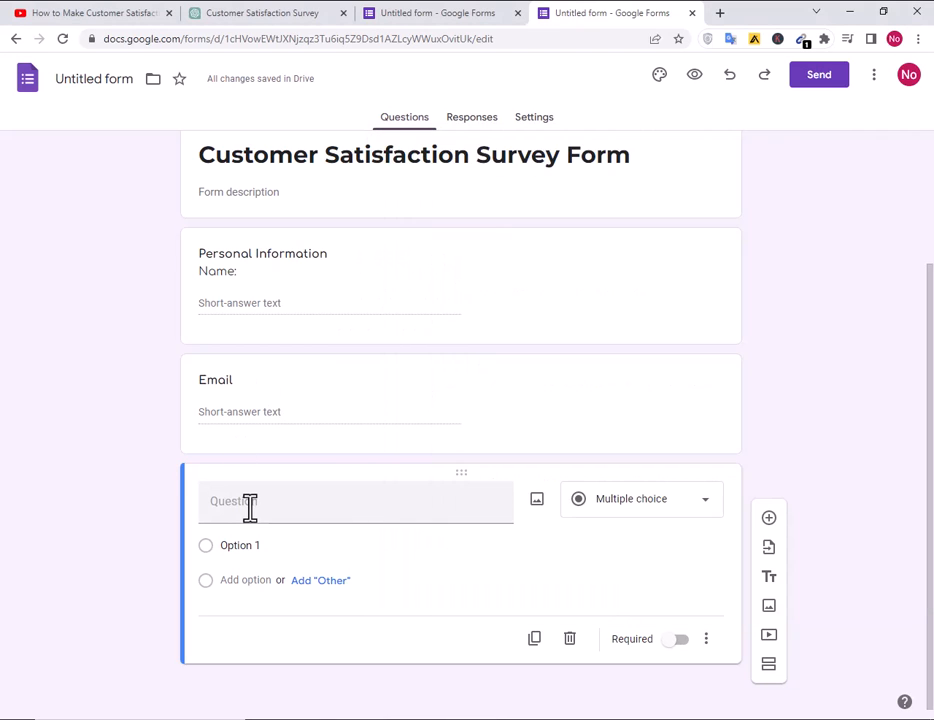
{"action": "key", "text": "ctrl+v"}
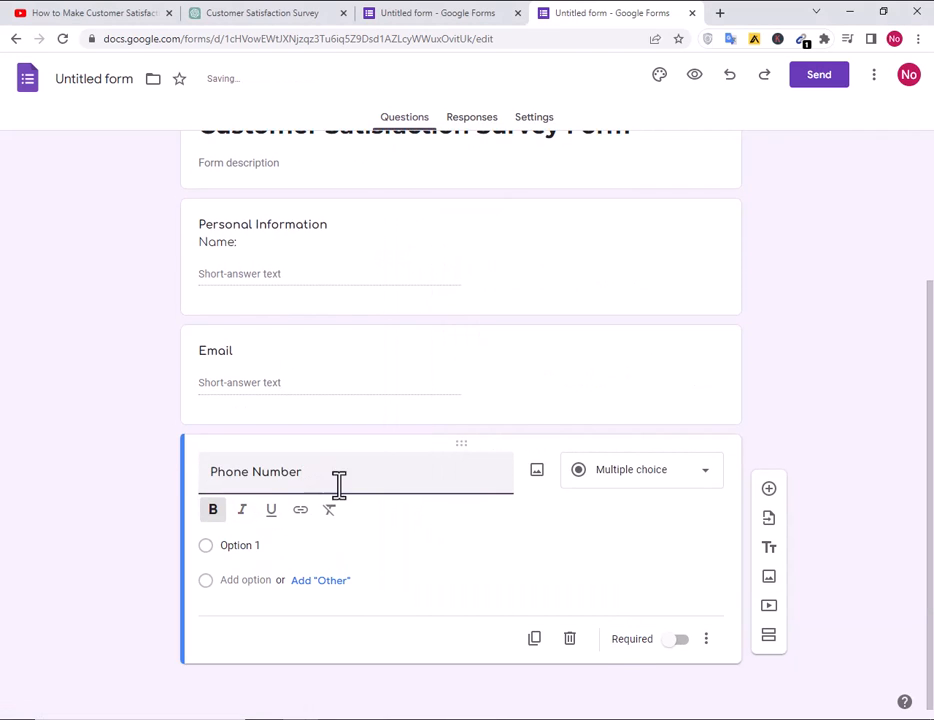
Add a question reading "How satisfied are you with our product/service?", copied from Notepad, below the Phone Number question
{"action": "left_click", "coordinate": [769, 514]}
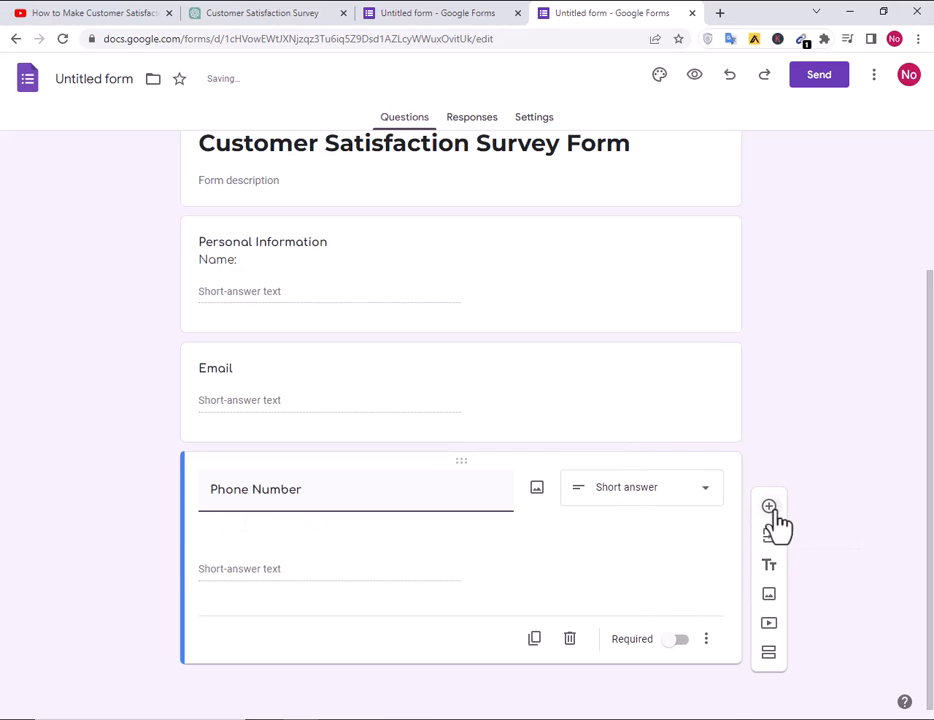
{"action": "key", "text": "alt+Tab"}
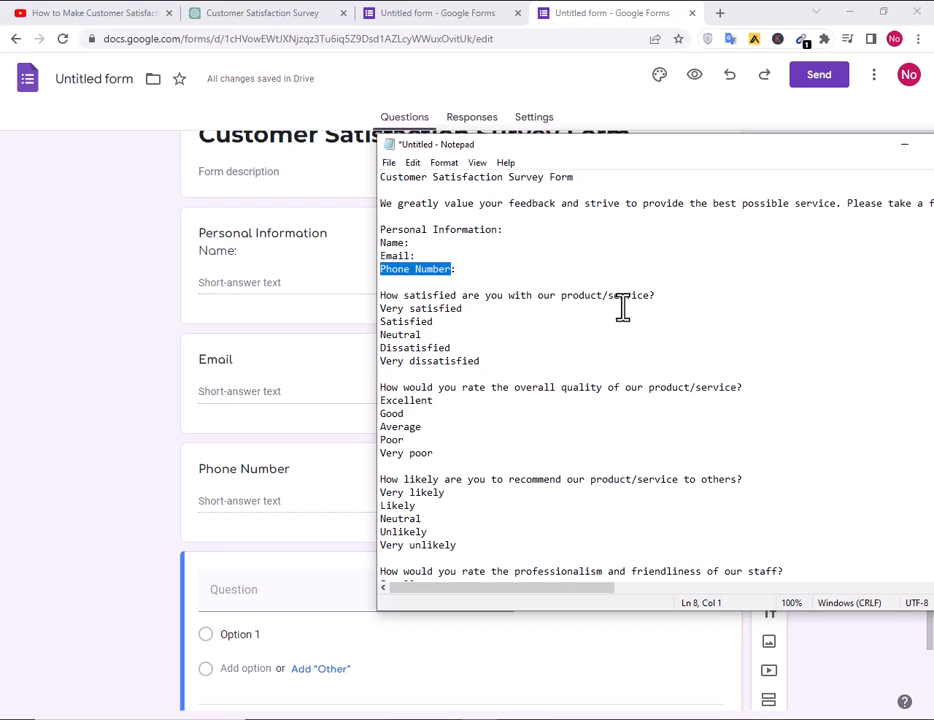
{"action": "left_click_drag", "start_coordinate": [663, 291], "coordinate": [358, 298]}
{"action": "key", "text": "ctrl+c"}
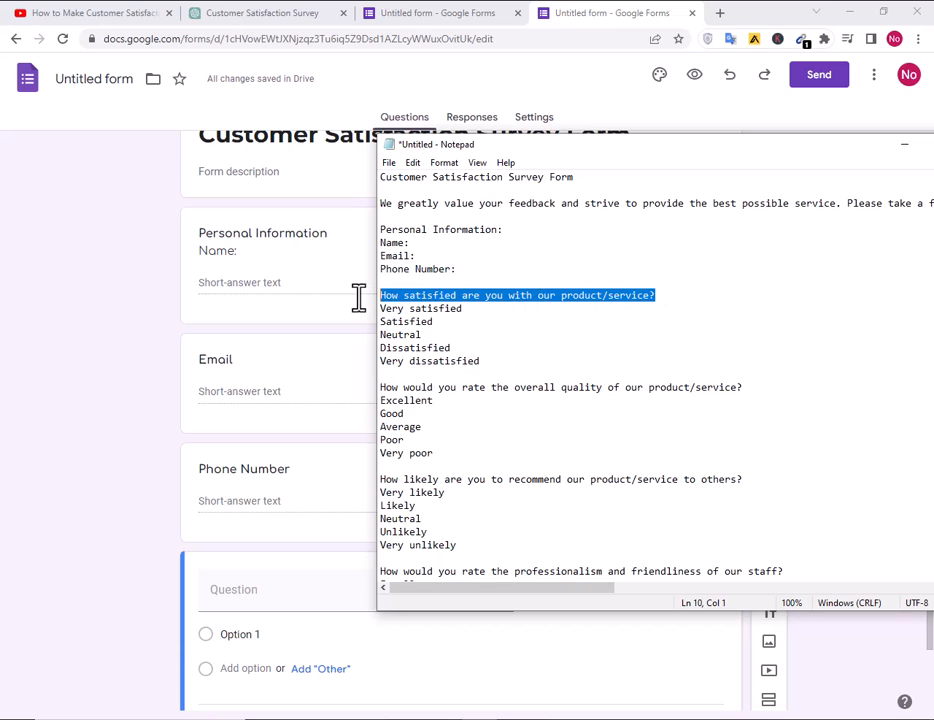
{"action": "key", "text": "alt+Tab"}
{"action": "left_click", "coordinate": [271, 590]}
{"action": "key", "text": "ctrl+v"}
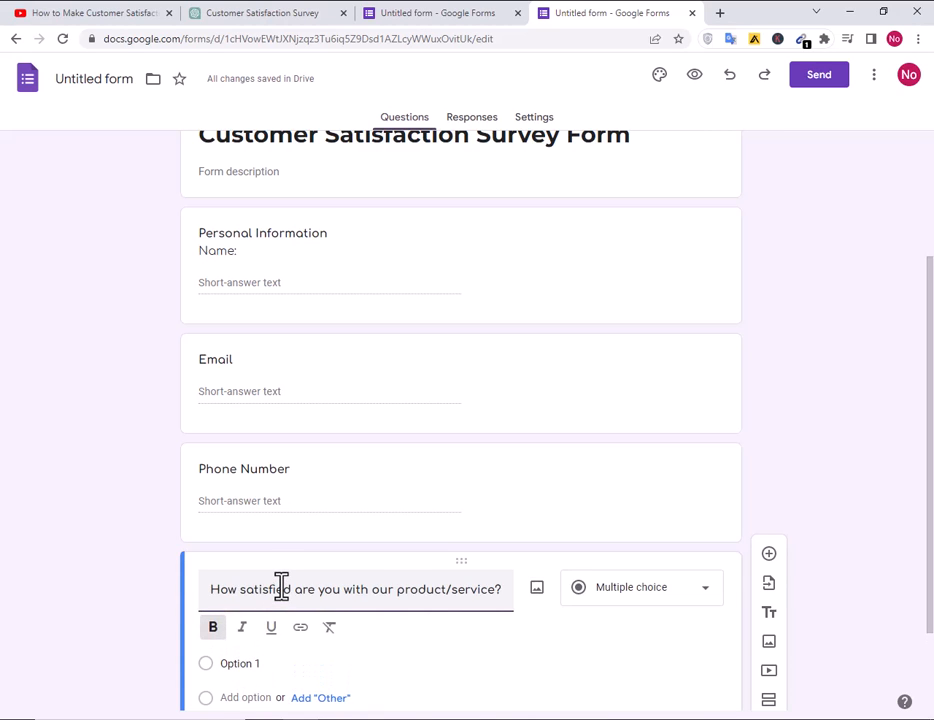
Change the answer type of the product/service satisfaction question to Multiple choice
{"action": "scroll", "coordinate": [295, 588], "scroll_direction": "down", "scroll_amount": 2}
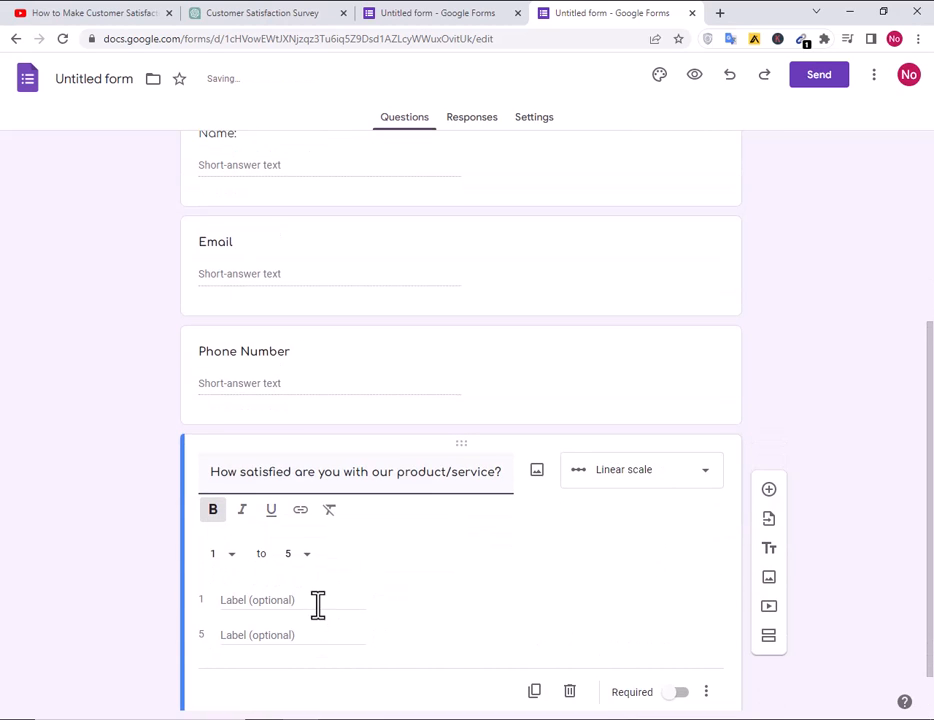
{"action": "left_click", "coordinate": [660, 480]}
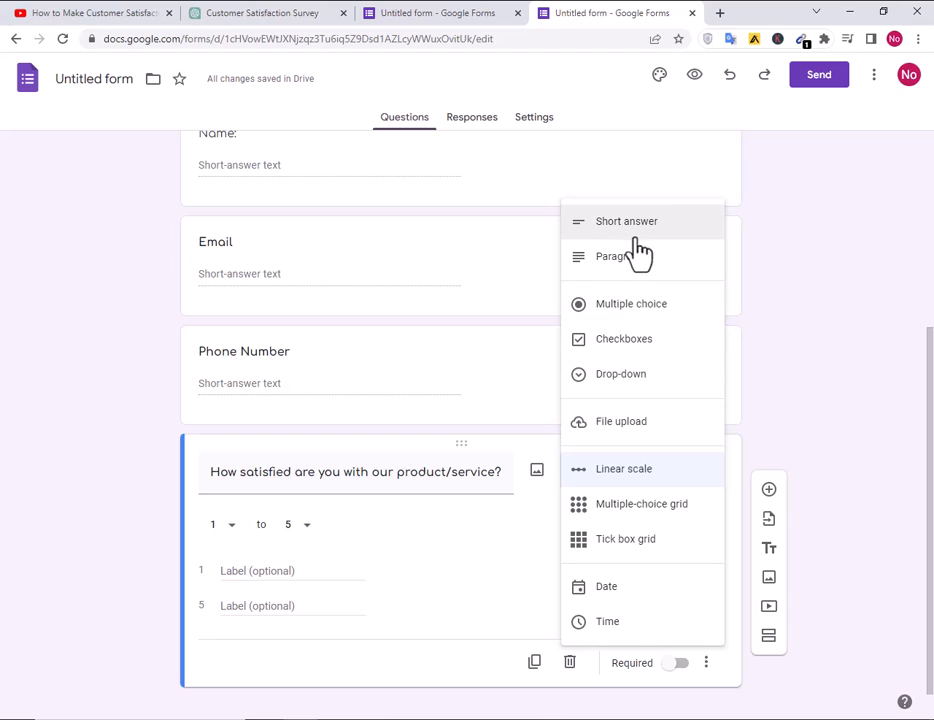
{"action": "left_click", "coordinate": [648, 318]}
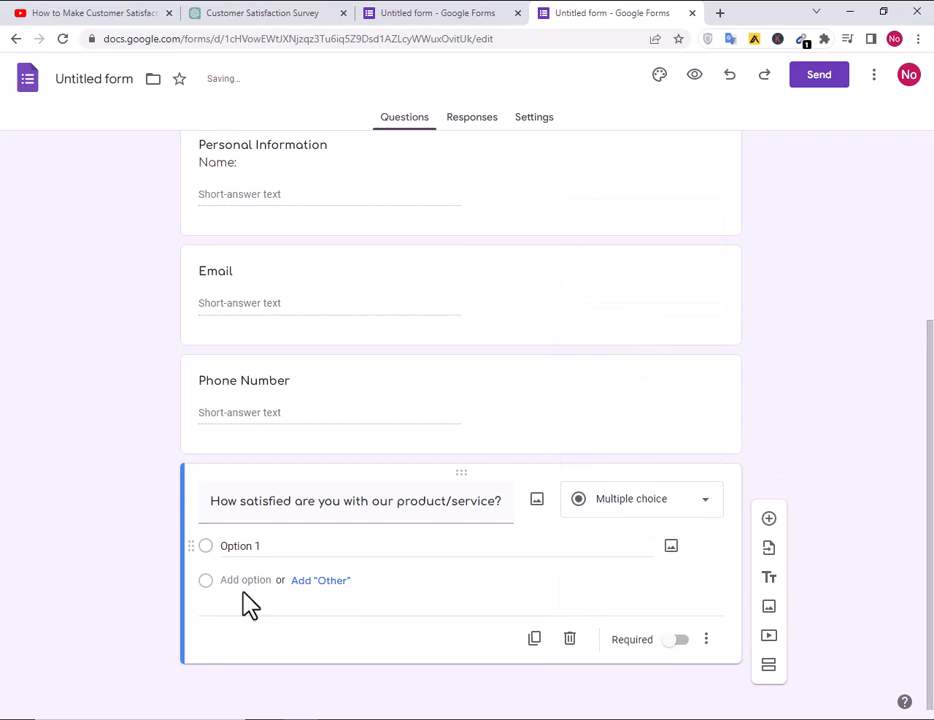
Replace the first answer option of the satisfaction question with "Very satisfied", copied from Notepad
{"action": "left_click", "coordinate": [231, 548]}
{"action": "key", "text": "alt+Tab"}
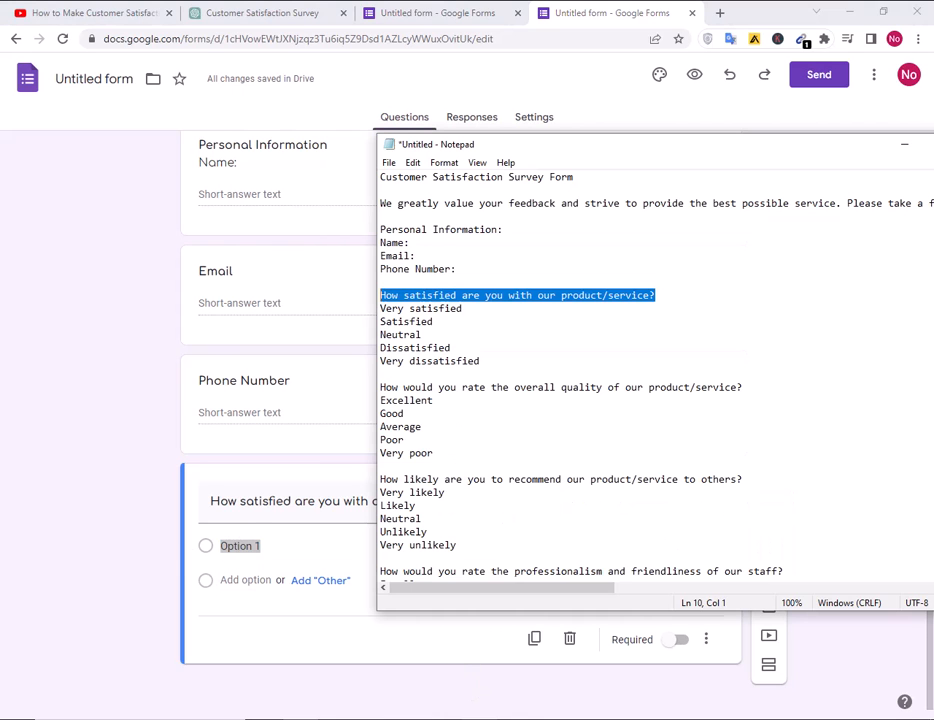
{"action": "left_click_drag", "start_coordinate": [463, 309], "coordinate": [380, 309]}
{"action": "key", "text": "ctrl+c"}
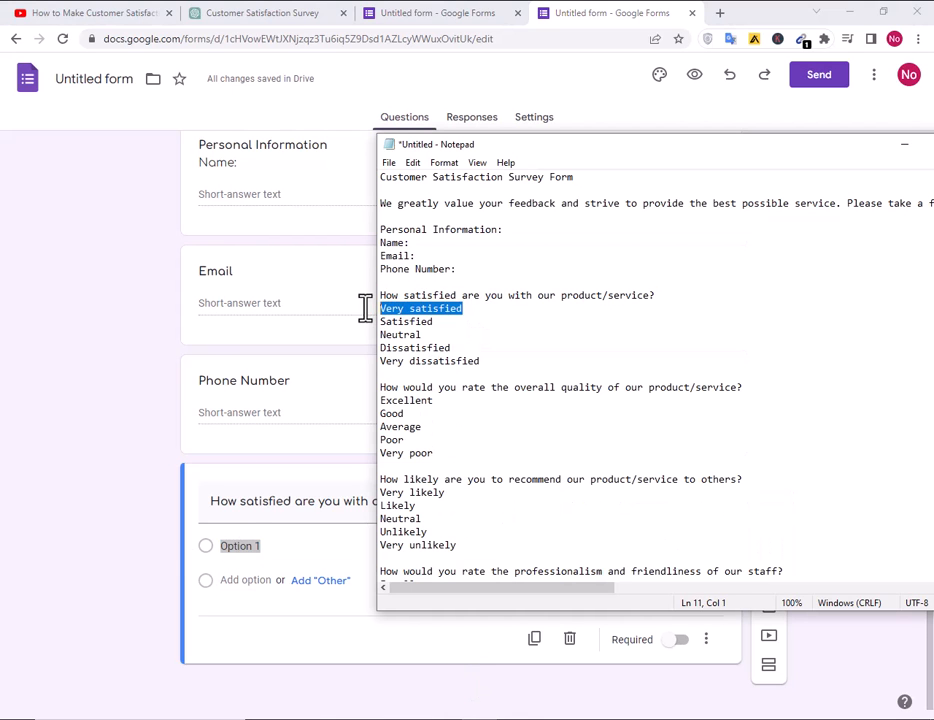
{"action": "left_click", "coordinate": [265, 547]}
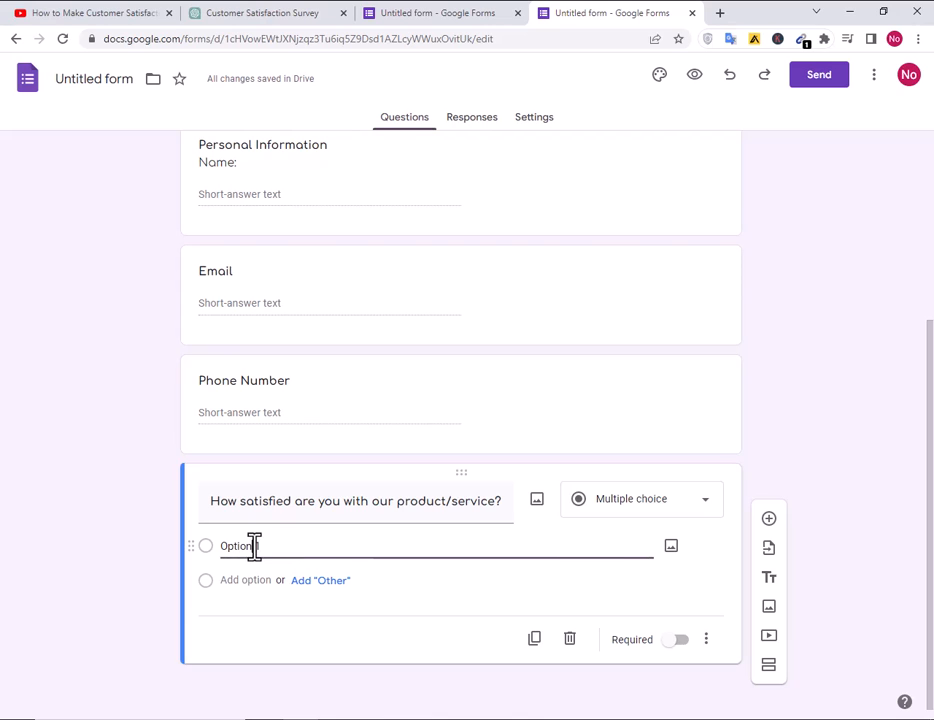
{"action": "key", "text": "ctrl+v"}
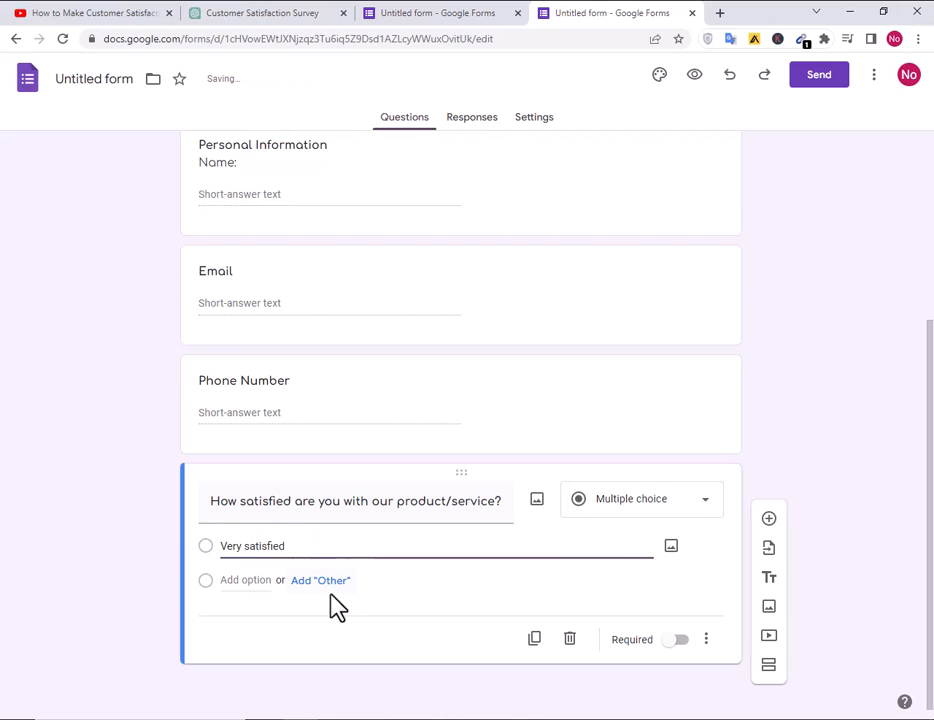
Add a second answer option to the satisfaction question reading "Satisfied", copied from Notepad
{"action": "left_click", "coordinate": [260, 580]}
{"action": "key", "text": "alt+Tab"}
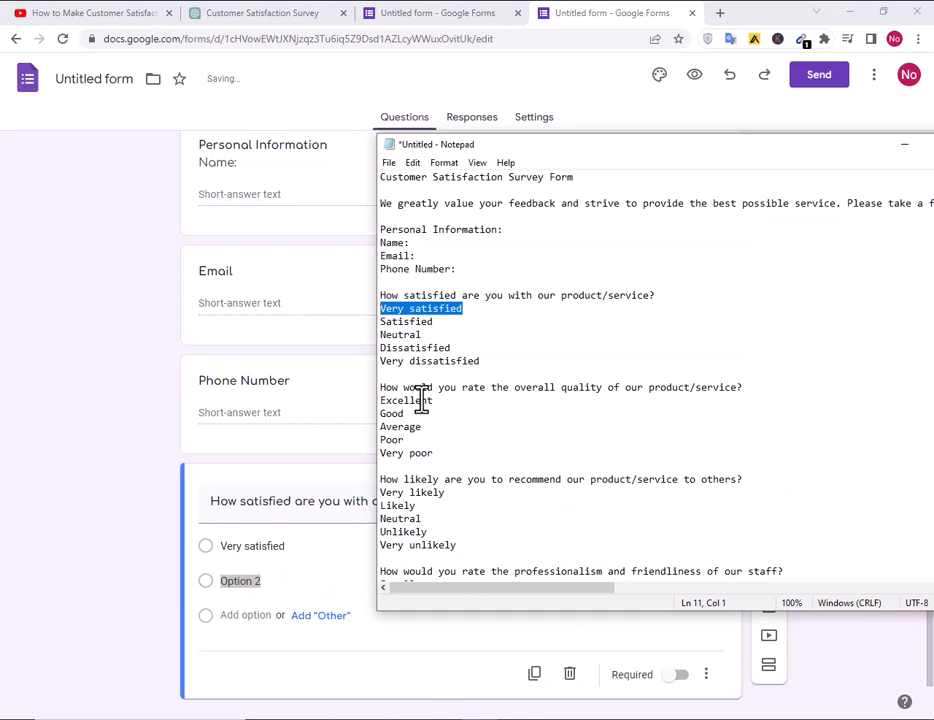
{"action": "left_click_drag", "start_coordinate": [434, 322], "coordinate": [366, 322]}
{"action": "key", "text": "ctrl+c"}
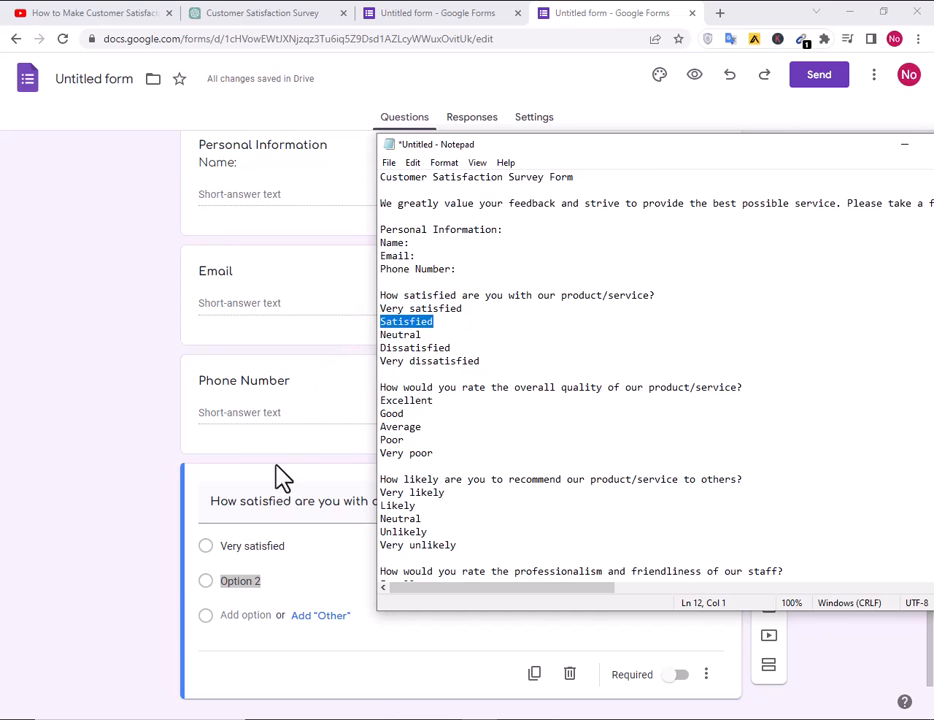
{"action": "left_click", "coordinate": [254, 583]}
{"action": "key", "text": "ctrl+a"}
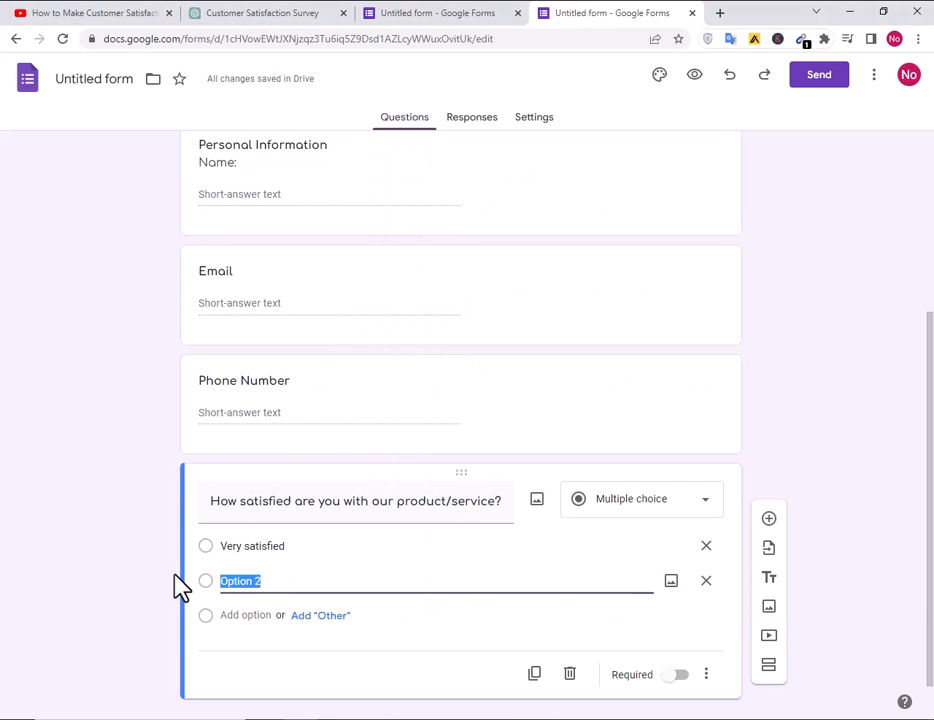
{"action": "key", "text": "ctrl+v"}
Add a third and a fourth option to the satisfaction question and set the third to "Neutral", copied from Notepad
{"action": "left_click", "coordinate": [250, 615]}
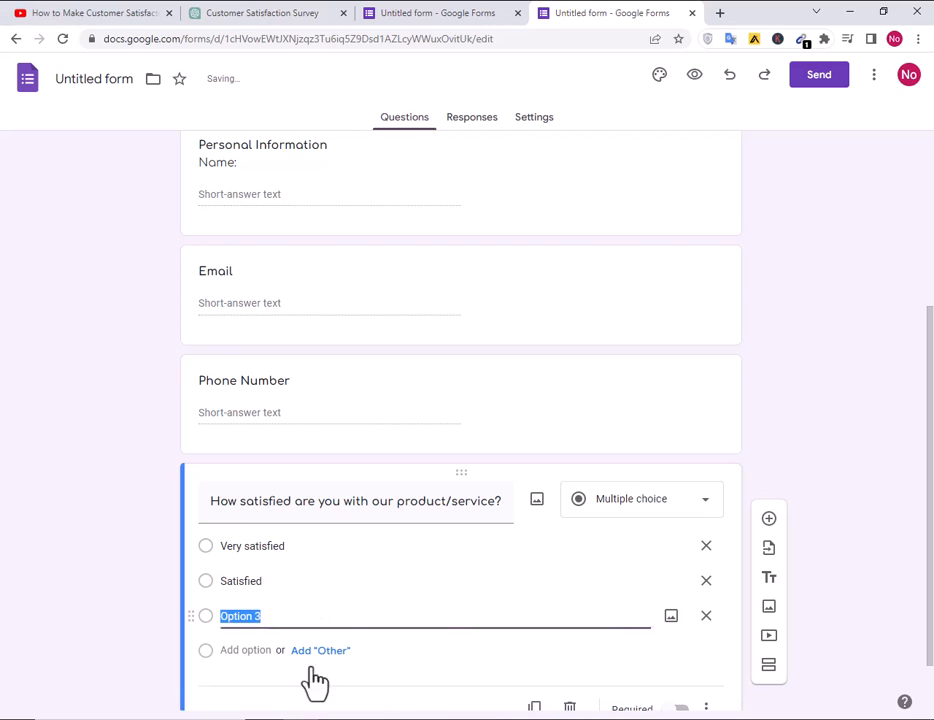
{"action": "key", "text": "alt+Tab"}
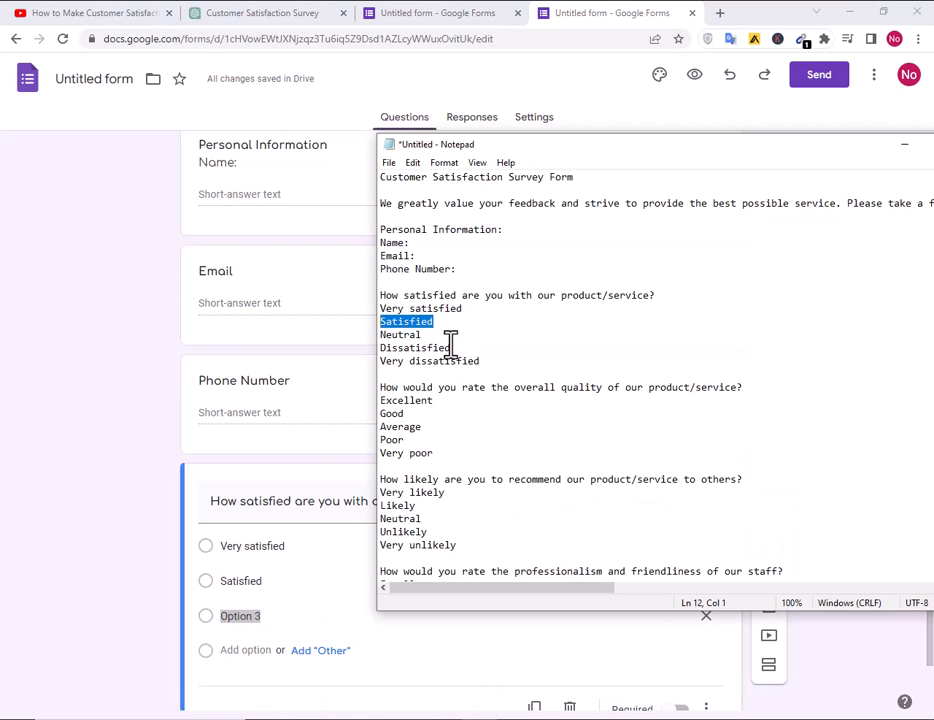
{"action": "left_click_drag", "start_coordinate": [440, 340], "coordinate": [368, 340]}
{"action": "key", "text": "ctrl+c"}
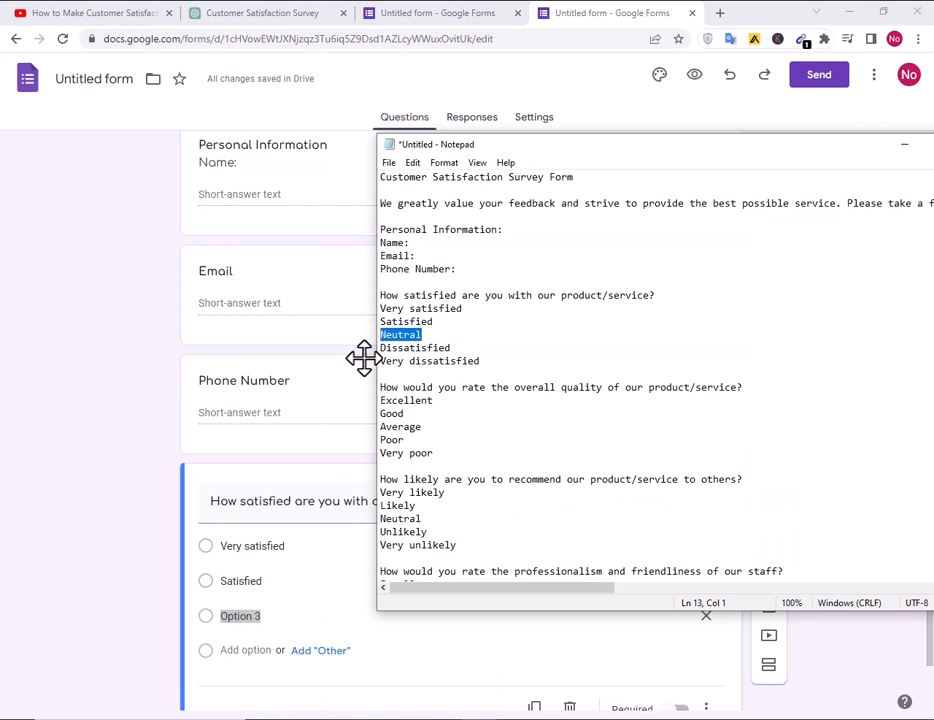
{"action": "left_click", "coordinate": [293, 620]}
{"action": "left_click", "coordinate": [262, 650]}
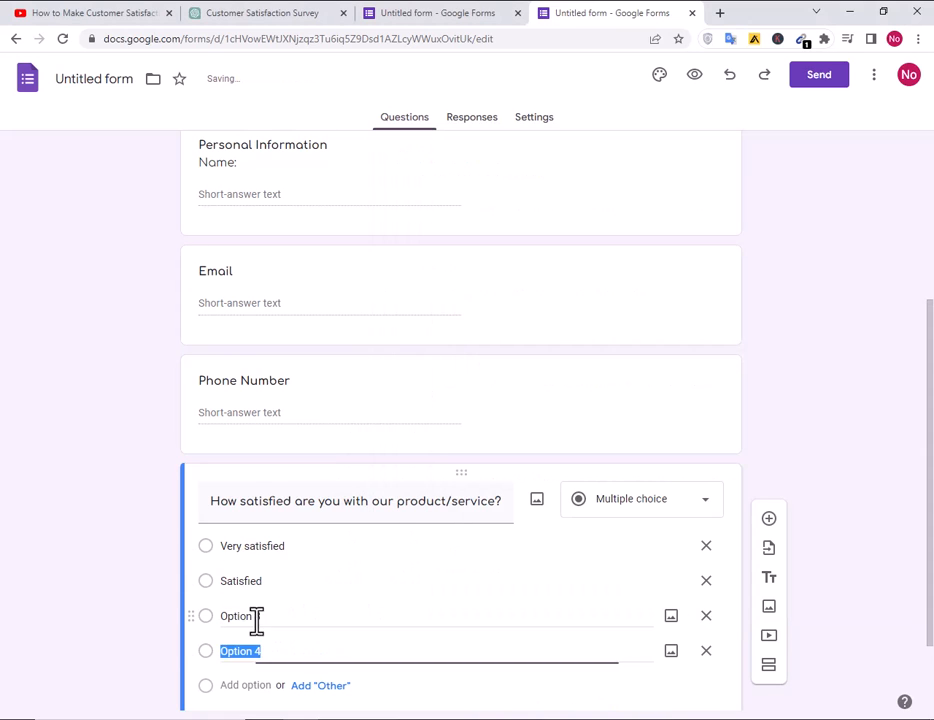
{"action": "left_click", "coordinate": [252, 617]}
{"action": "key", "text": "ctrl+v"}
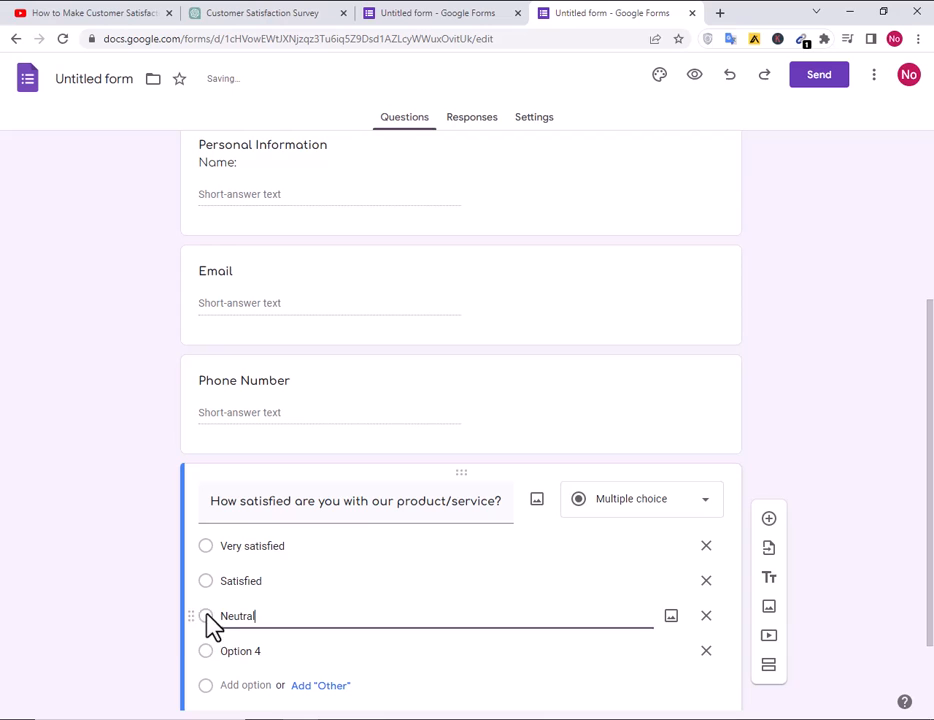
Replace the fourth option's placeholder with "Dissatisfied", copied from Notepad, and add a fifth option
{"action": "left_click", "coordinate": [252, 651]}
{"action": "key", "text": "alt+Tab"}
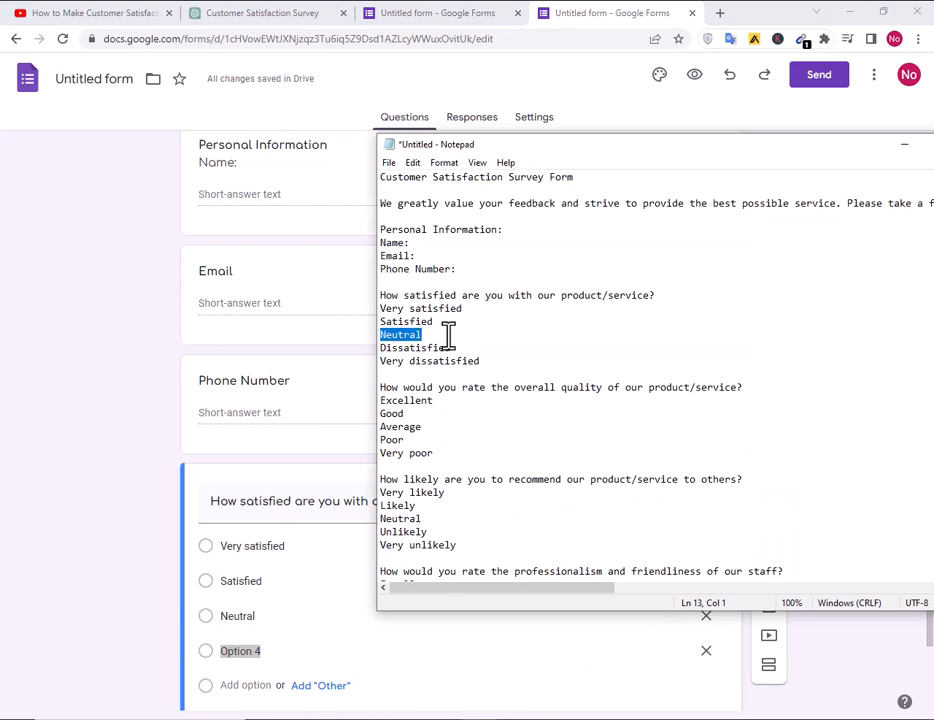
{"action": "left_click_drag", "start_coordinate": [475, 354], "coordinate": [358, 352]}
{"action": "key", "text": "ctrl+c"}
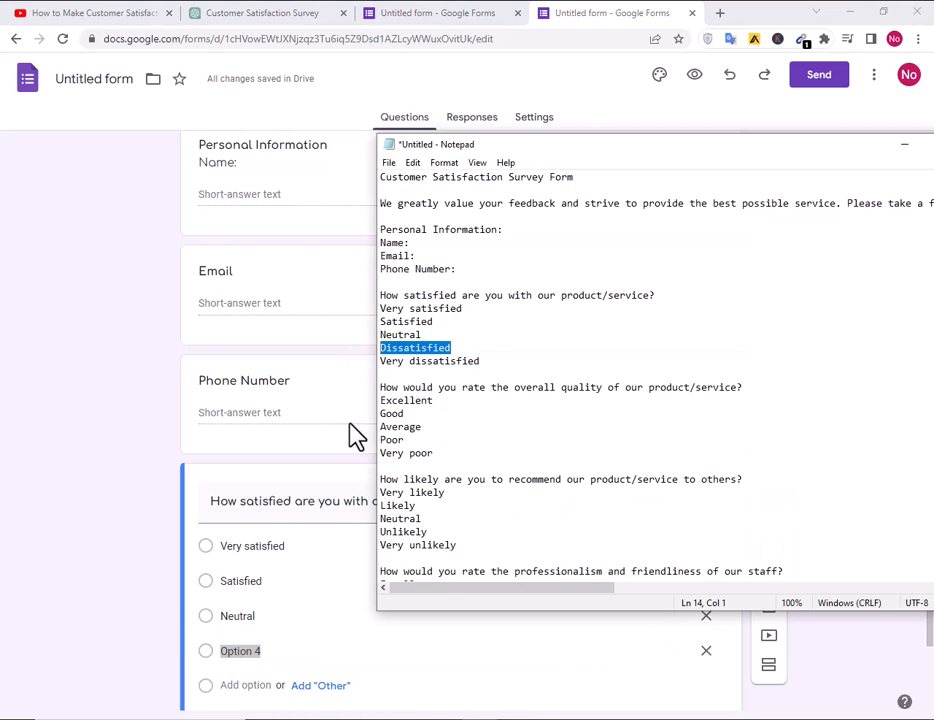
{"action": "left_click", "coordinate": [288, 652]}
{"action": "left_click_drag", "start_coordinate": [288, 652], "coordinate": [195, 648]}
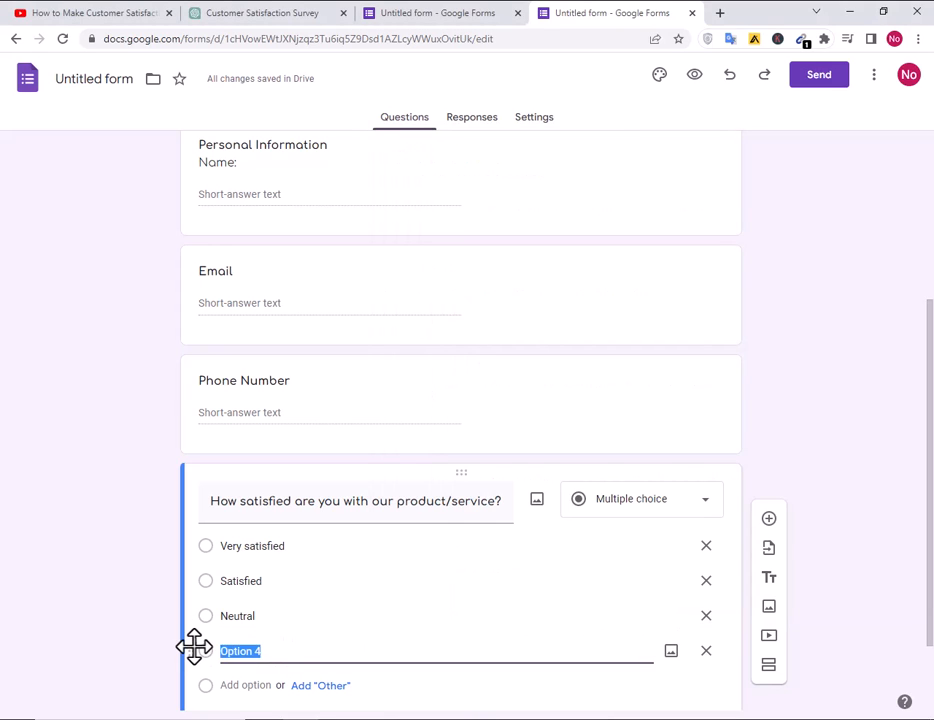
{"action": "key", "text": "ctrl+v"}
{"action": "left_click", "coordinate": [260, 684]}
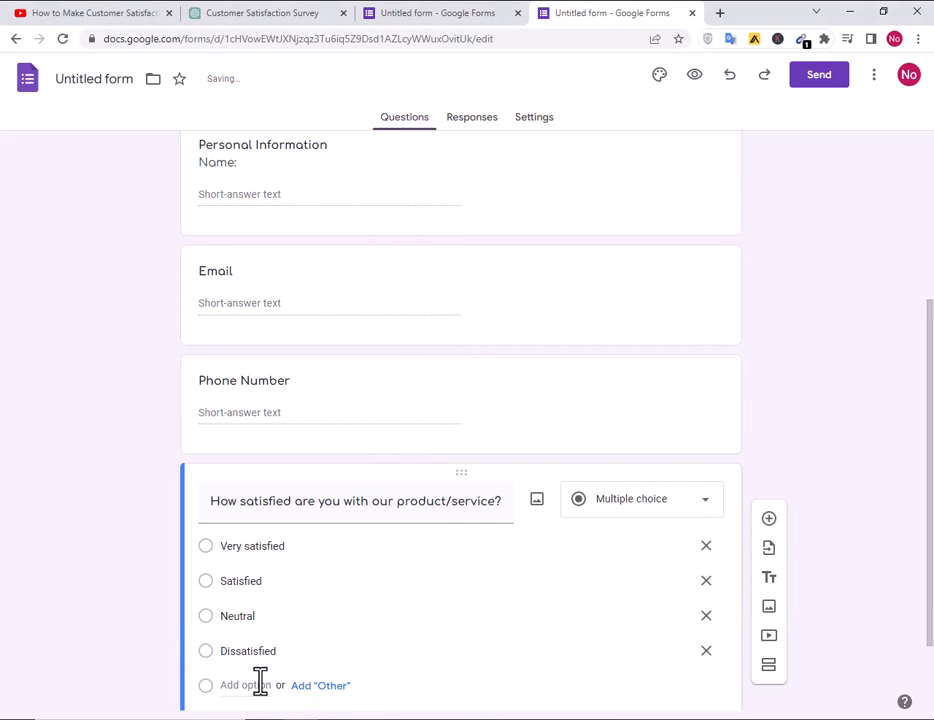
Add a sixth answer option to the satisfaction question reading "Very dissatisfied", copied from Notepad
{"action": "key", "text": "alt+Tab"}
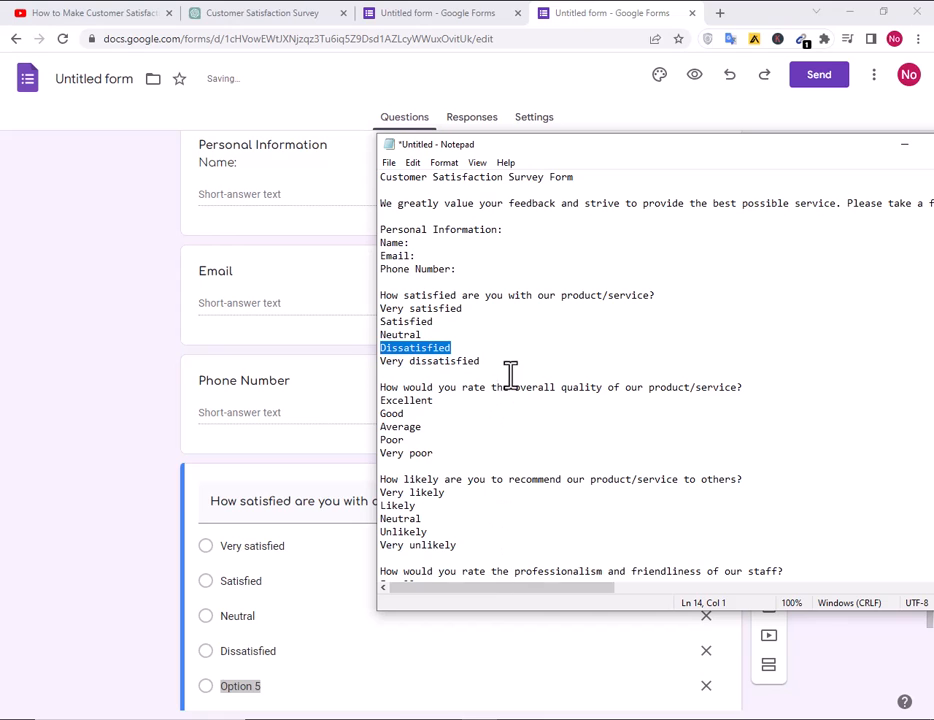
{"action": "left_click_drag", "start_coordinate": [481, 361], "coordinate": [342, 362]}
{"action": "key", "text": "ctrl+c"}
{"action": "scroll", "coordinate": [226, 634], "scroll_direction": "down", "scroll_amount": 3}
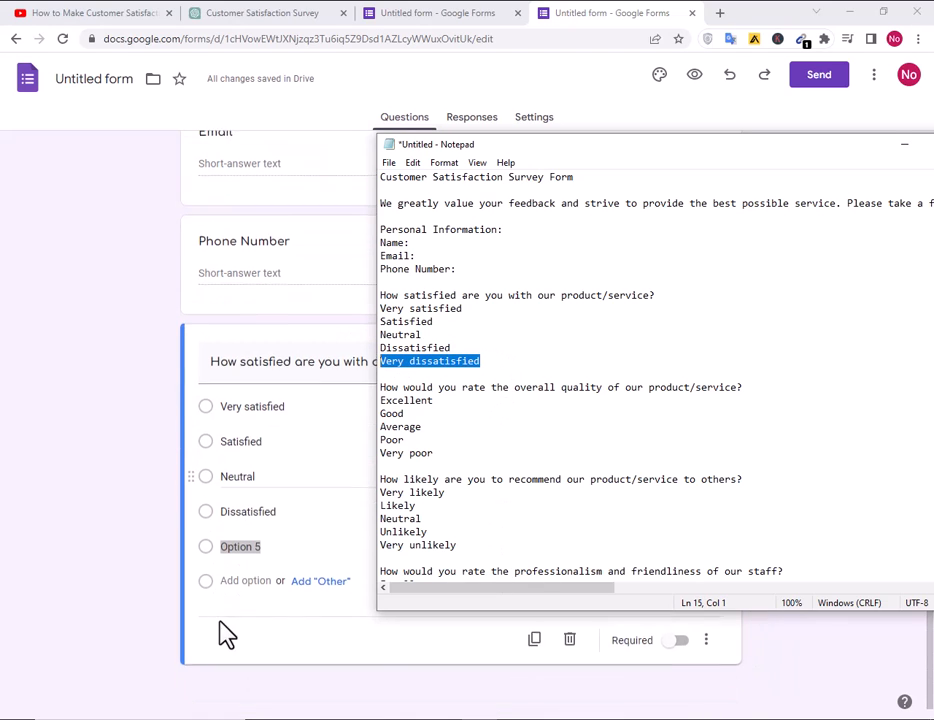
{"action": "left_click", "coordinate": [256, 580]}
{"action": "left_click", "coordinate": [250, 583]}
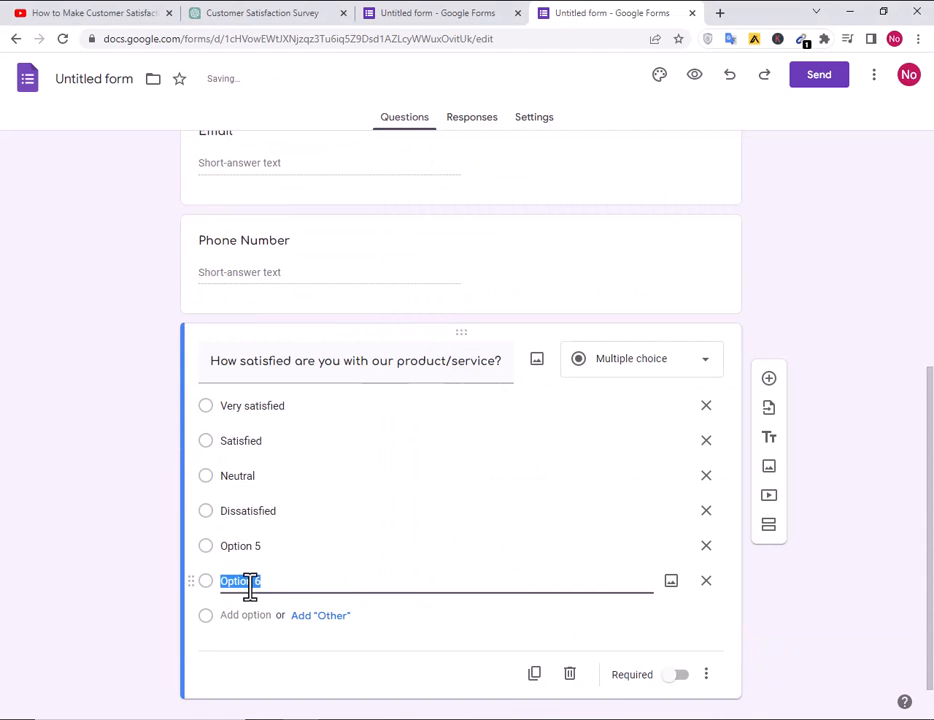
{"action": "key", "text": "ctrl+v"}
Add a multiple-choice question titled "How would you rate the overall quality of our product/service?", copied from Notepad
{"action": "scroll", "coordinate": [323, 578], "scroll_direction": "down", "scroll_amount": 1}
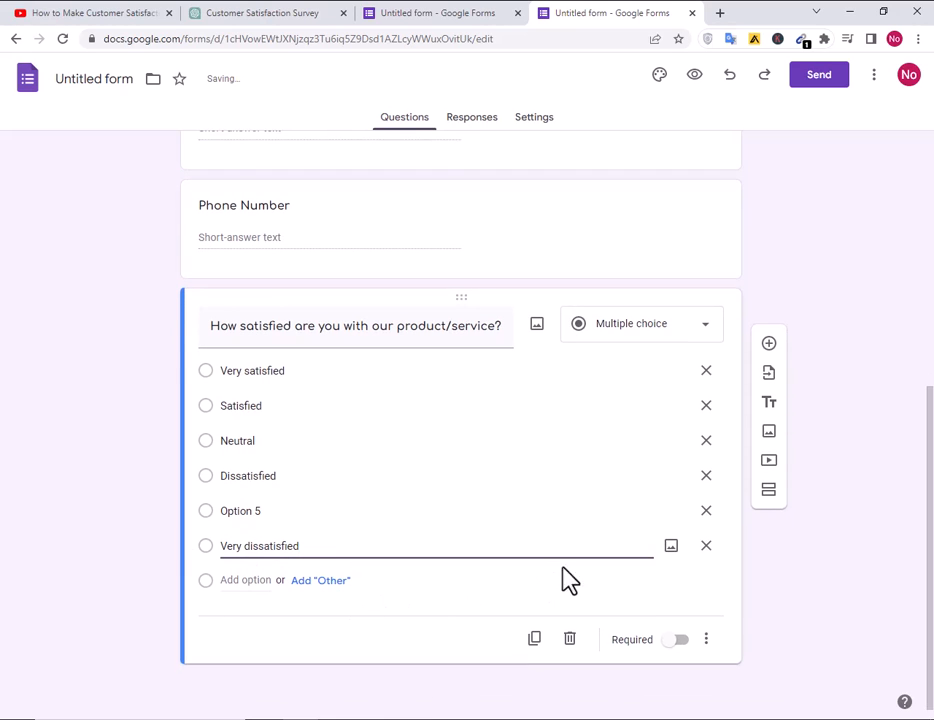
{"action": "left_click", "coordinate": [769, 345]}
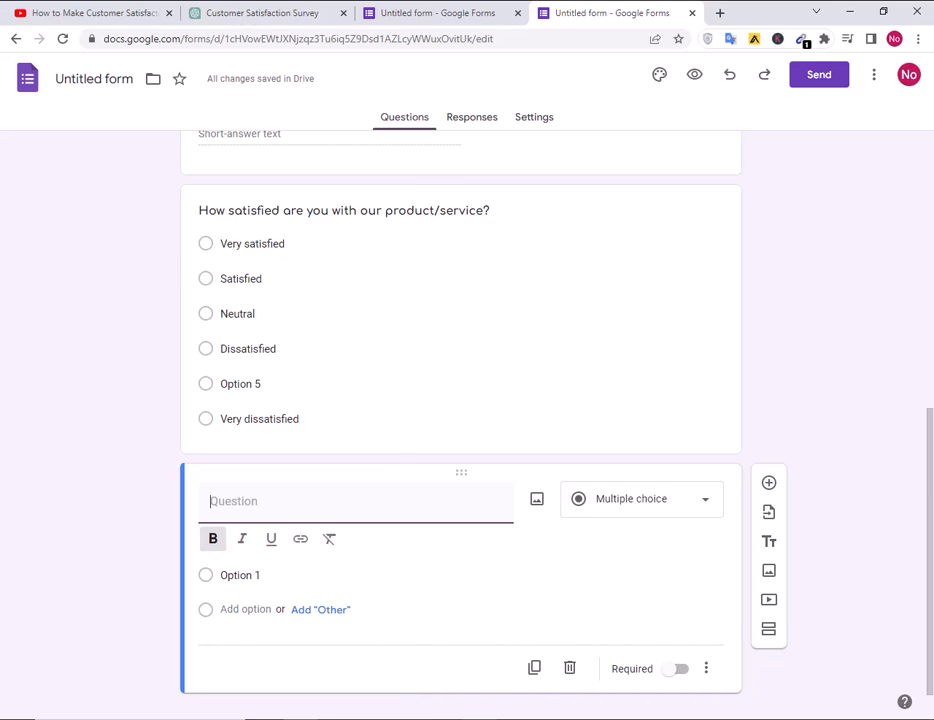
{"action": "key", "text": "alt+Tab"}
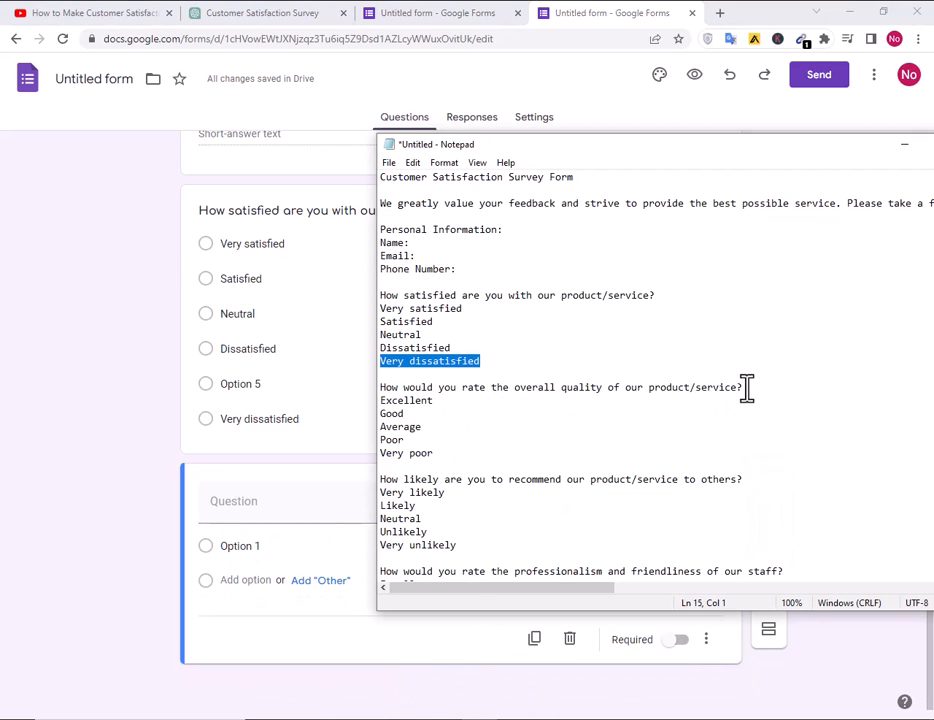
{"action": "left_click_drag", "start_coordinate": [744, 387], "coordinate": [381, 391]}
{"action": "key", "text": "ctrl+c"}
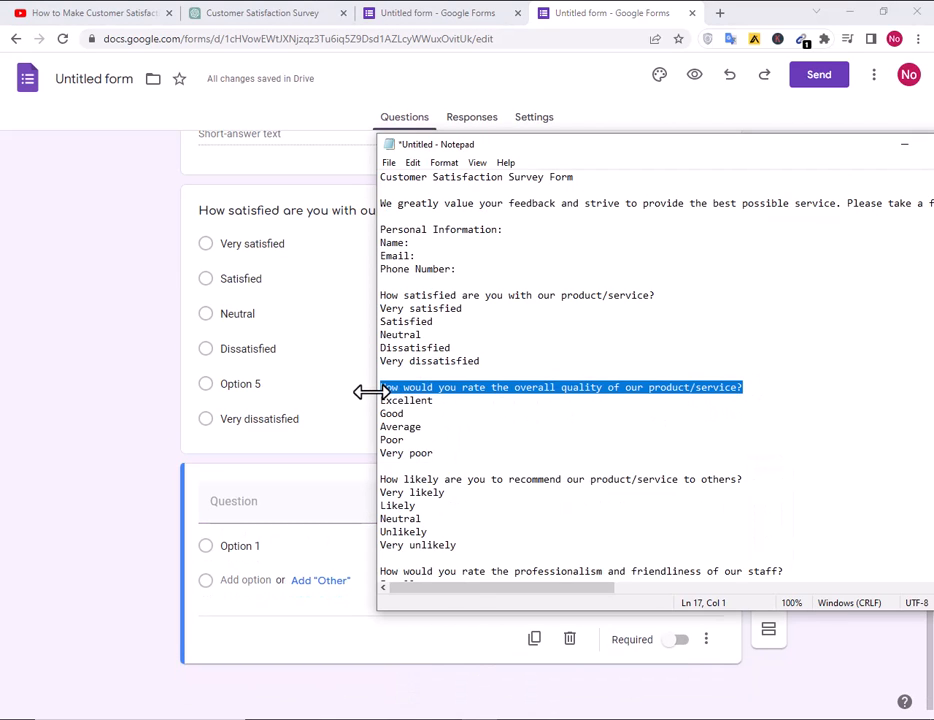
{"action": "left_click", "coordinate": [286, 506]}
{"action": "key", "text": "ctrl+v"}
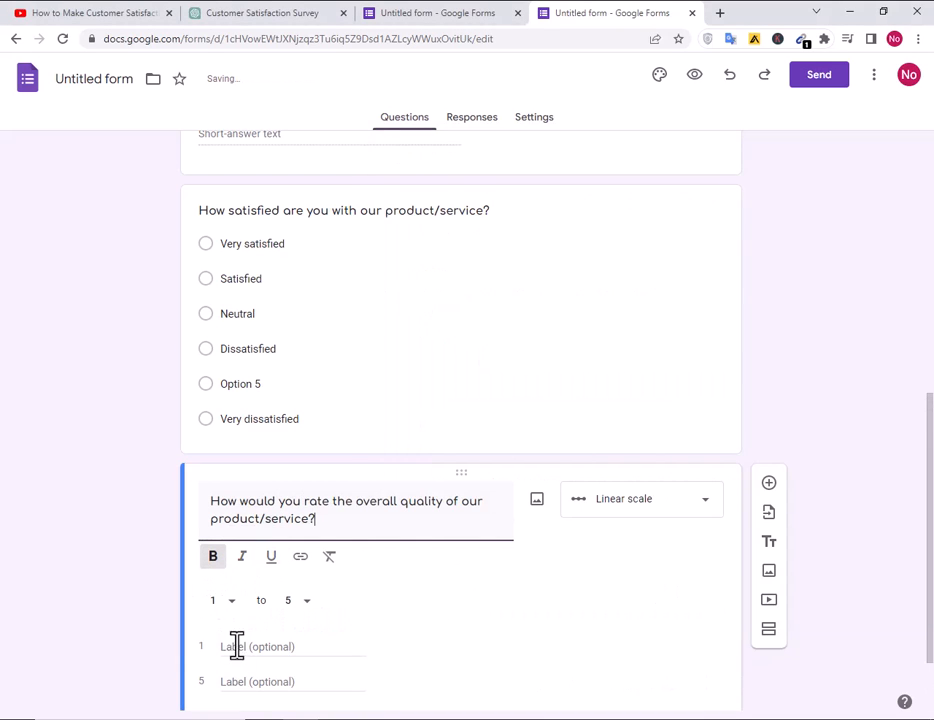
{"action": "left_click", "coordinate": [642, 508]}
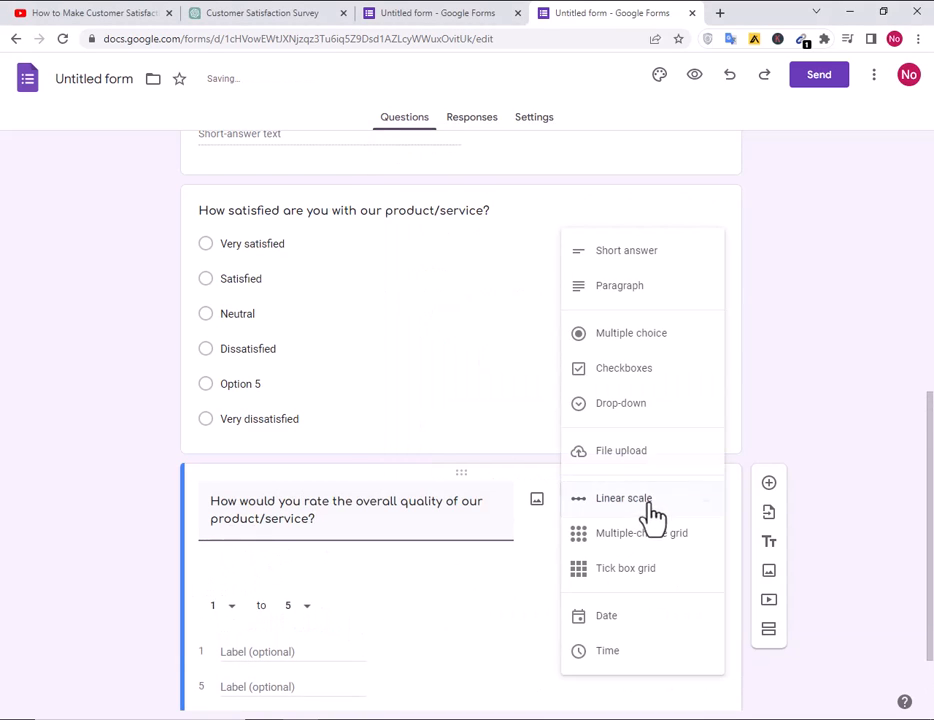
{"action": "left_click", "coordinate": [622, 345]}
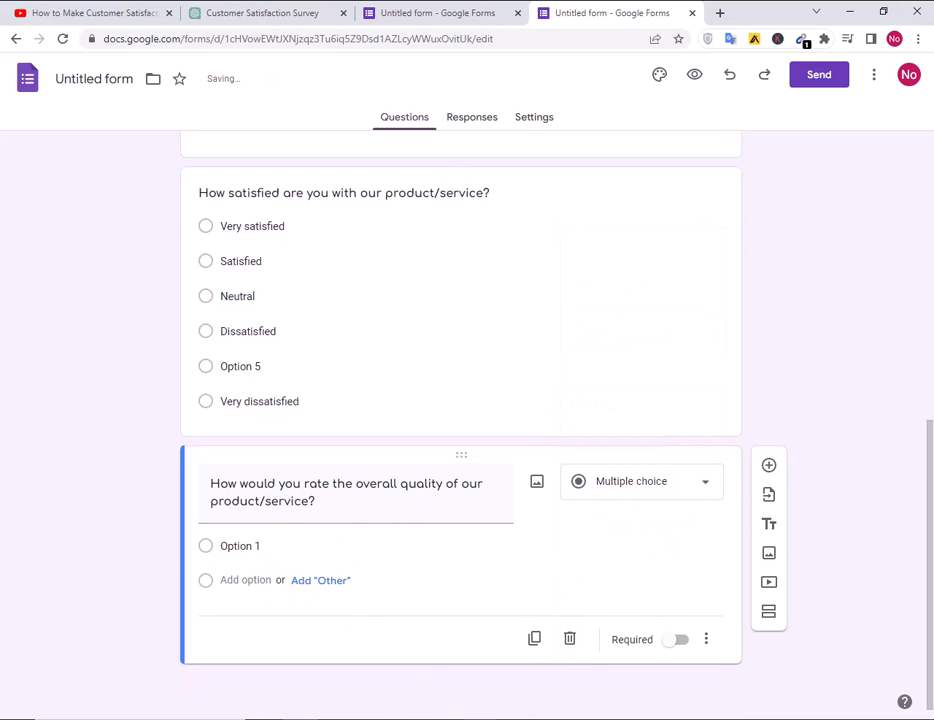
Replace the first answer option of the overall quality question with "Excellent", copied from Notepad
{"action": "key", "text": "alt+Tab"}
{"action": "left_click_drag", "start_coordinate": [434, 401], "coordinate": [349, 398]}
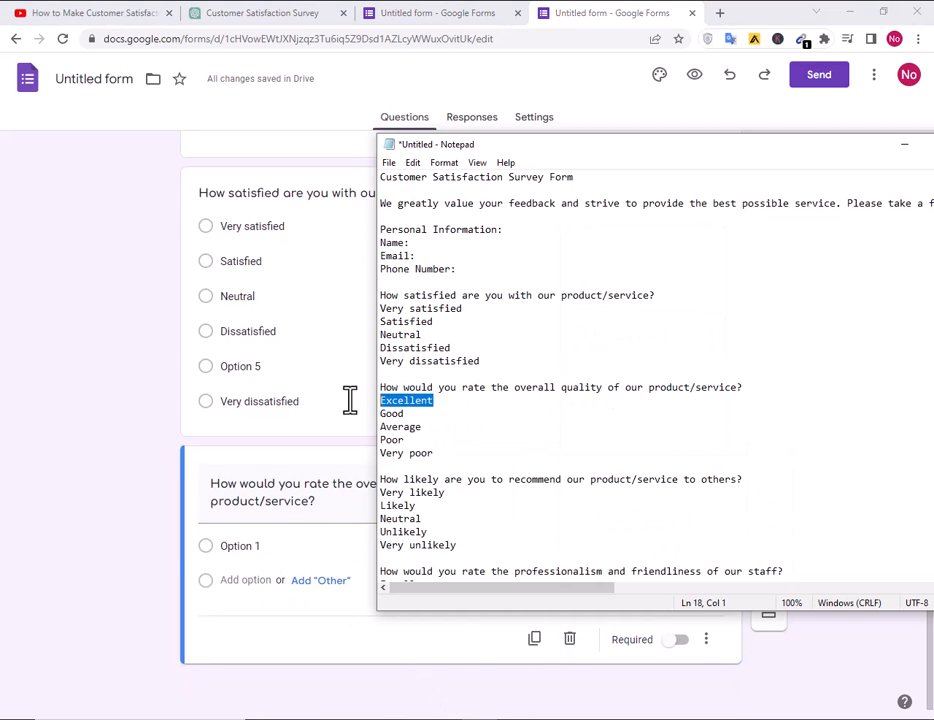
{"action": "key", "text": "ctrl+c"}
{"action": "left_click", "coordinate": [244, 535]}
{"action": "left_click", "coordinate": [244, 535]}
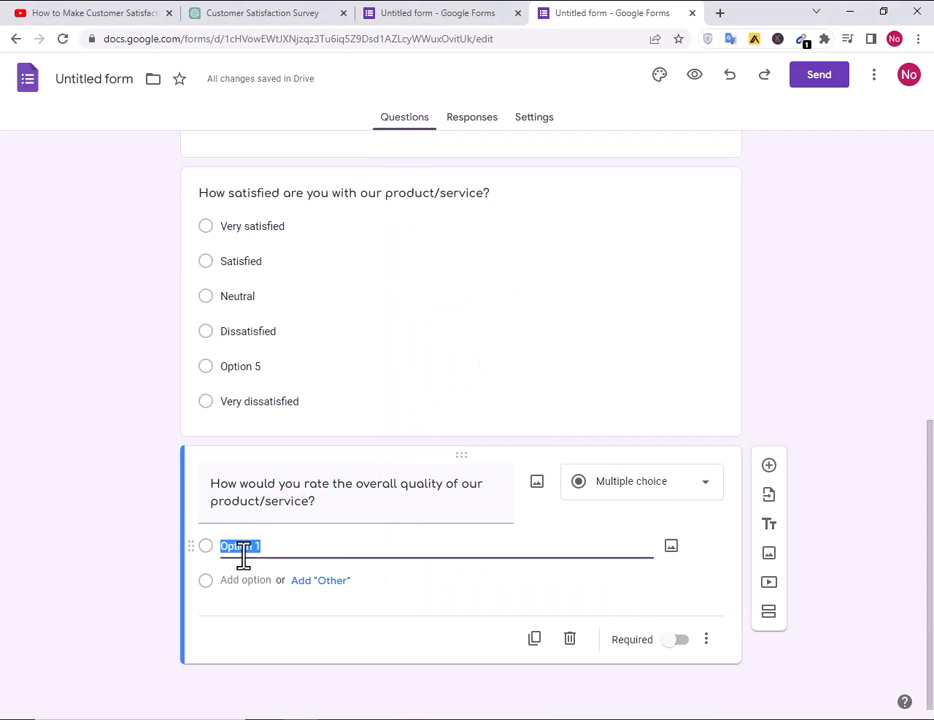
{"action": "key", "text": "ctrl+v"}
Add a second answer option to the overall quality question reading "Good", copied from Notepad
{"action": "key", "text": "alt+Tab"}
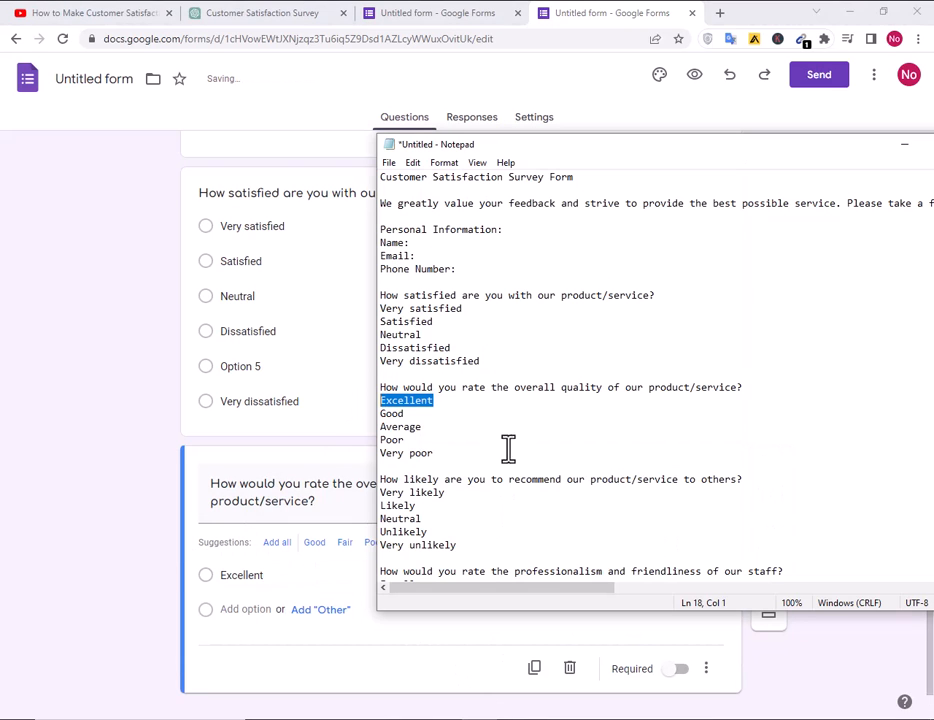
{"action": "left_click_drag", "start_coordinate": [445, 415], "coordinate": [342, 413]}
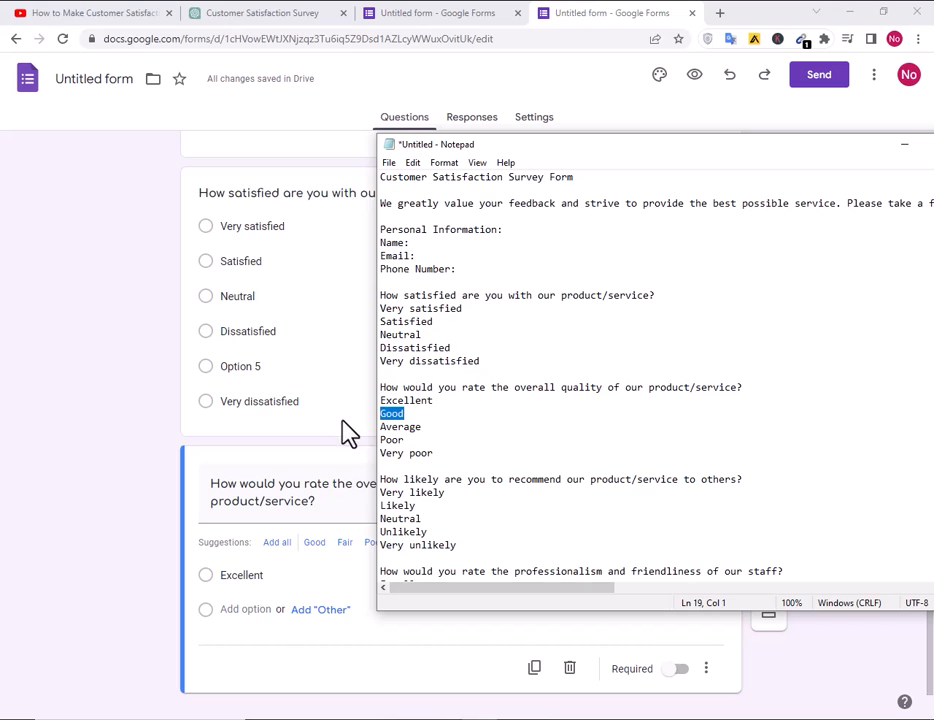
{"action": "key", "text": "ctrl+c"}
{"action": "left_click", "coordinate": [267, 610]}
{"action": "left_click", "coordinate": [267, 610]}
{"action": "key", "text": "ctrl+v"}
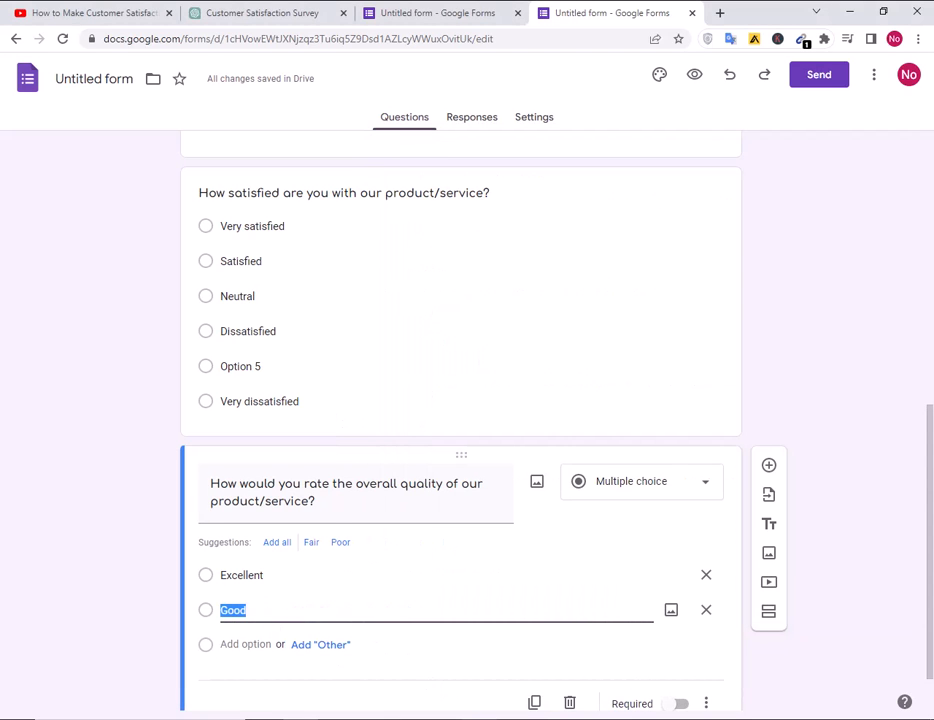
Add a third answer option to the overall quality question and set it to "Average", copied from Notepad
{"action": "key", "text": "alt+Tab"}
{"action": "left_click", "coordinate": [432, 428]}
{"action": "left_click_drag", "start_coordinate": [432, 428], "coordinate": [348, 427]}
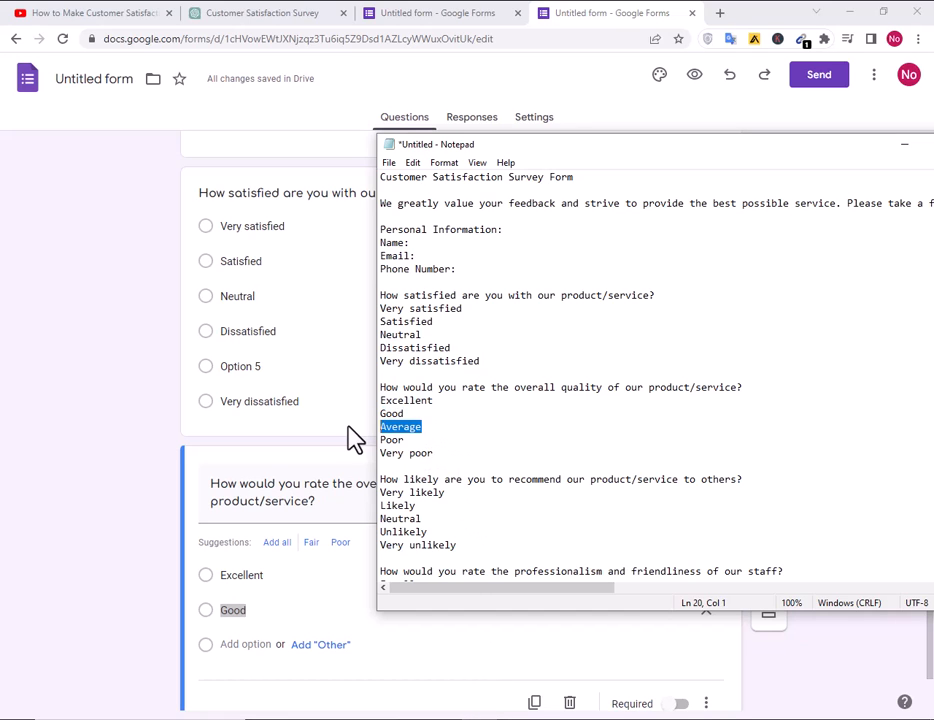
{"action": "left_click", "coordinate": [262, 650]}
{"action": "left_click", "coordinate": [262, 648]}
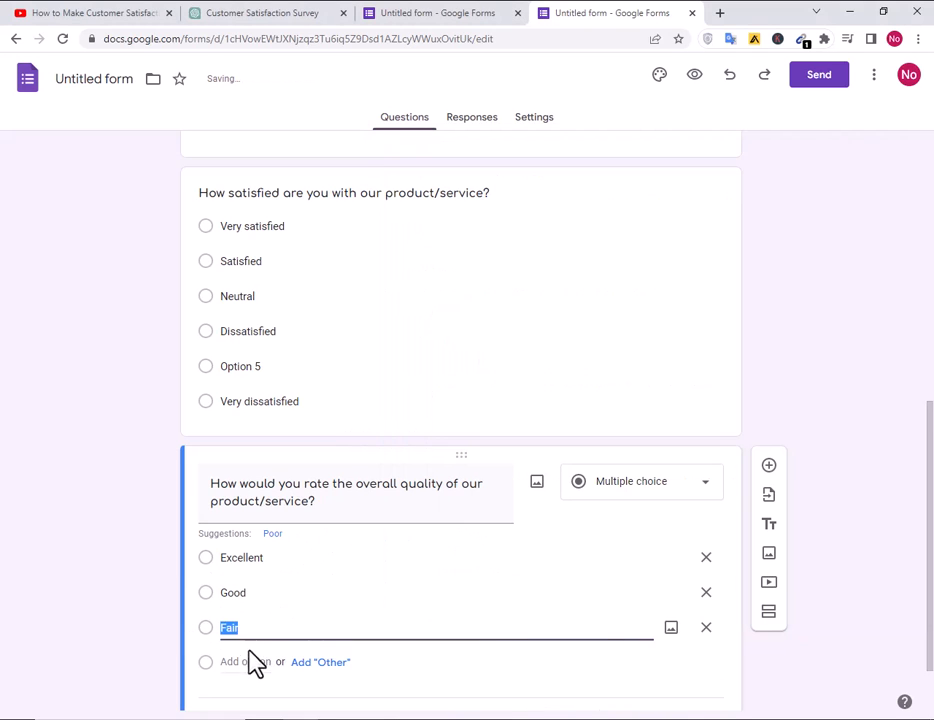
{"action": "left_click_drag", "start_coordinate": [255, 632], "coordinate": [183, 624]}
{"action": "key", "text": "ctrl+v"}
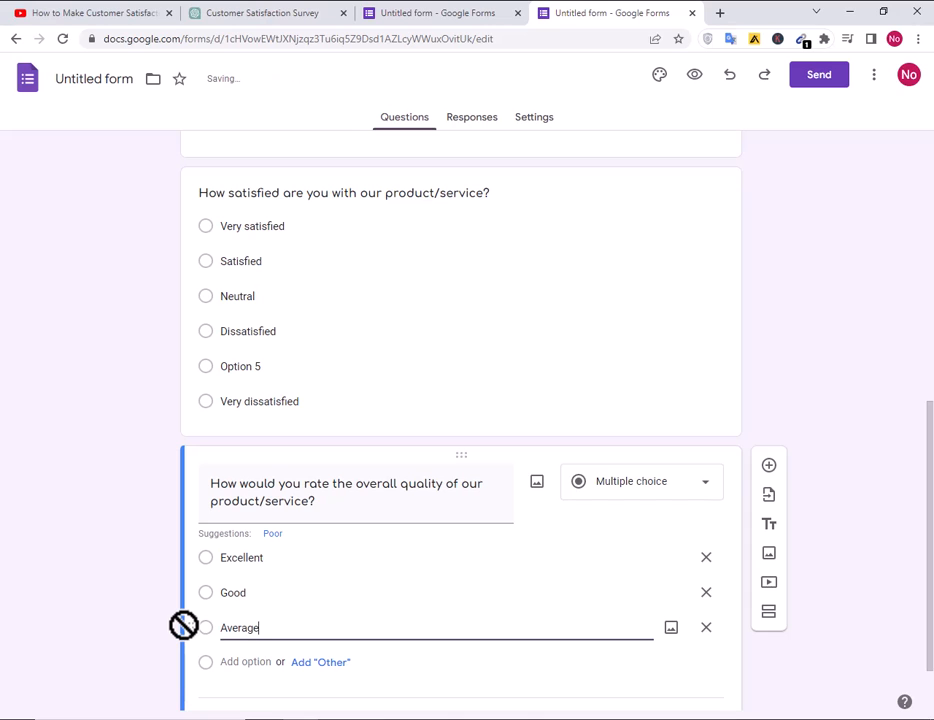
Add a fourth option "Poor" and a fifth option "Very poor", the latter copied from Notepad, to the overall quality question
{"action": "left_click", "coordinate": [253, 663]}
{"action": "key", "text": "alt+Tab"}
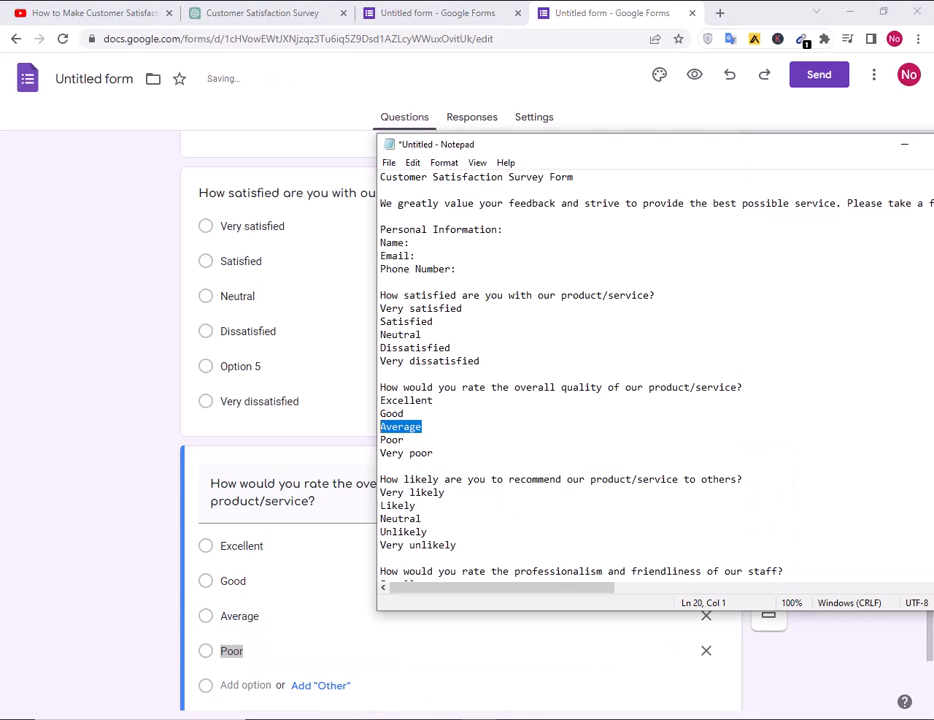
{"action": "left_click_drag", "start_coordinate": [435, 454], "coordinate": [357, 446]}
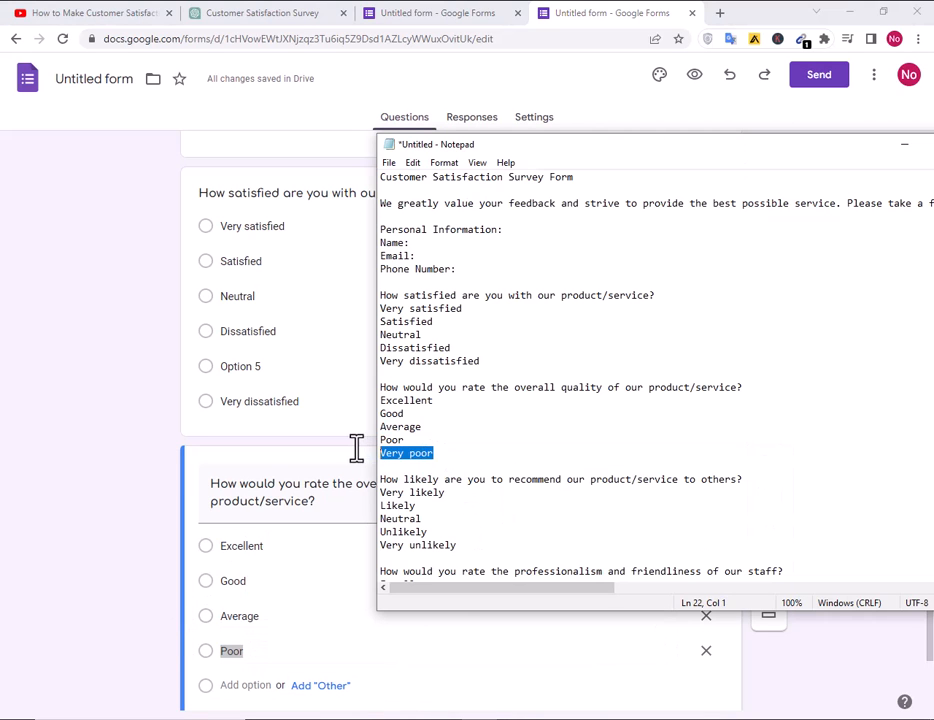
{"action": "left_click", "coordinate": [258, 685]}
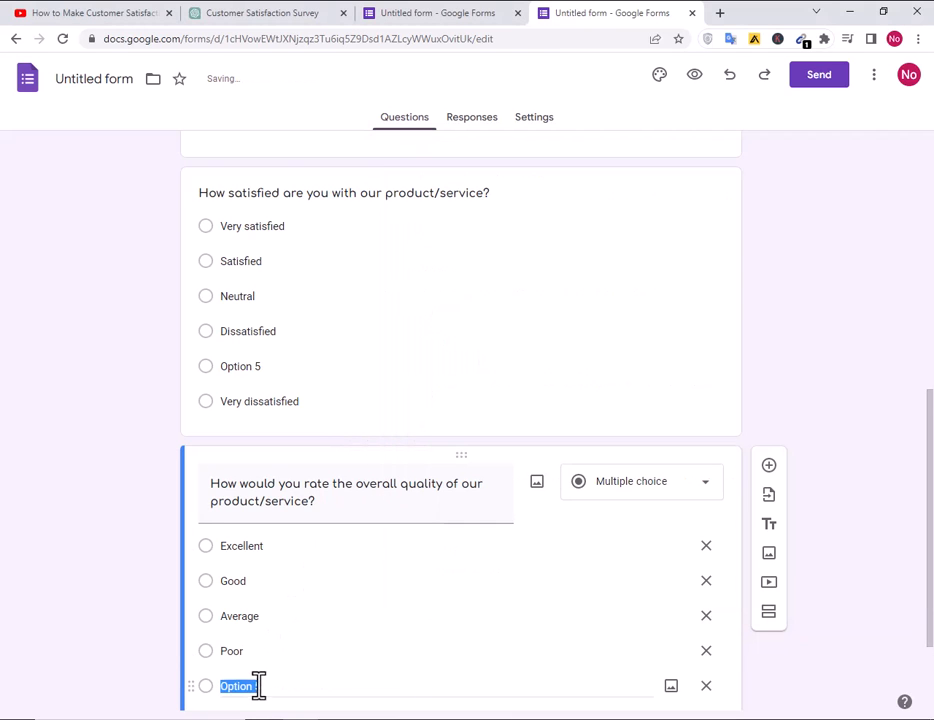
{"action": "scroll", "coordinate": [310, 685], "scroll_direction": "down", "scroll_amount": 2}
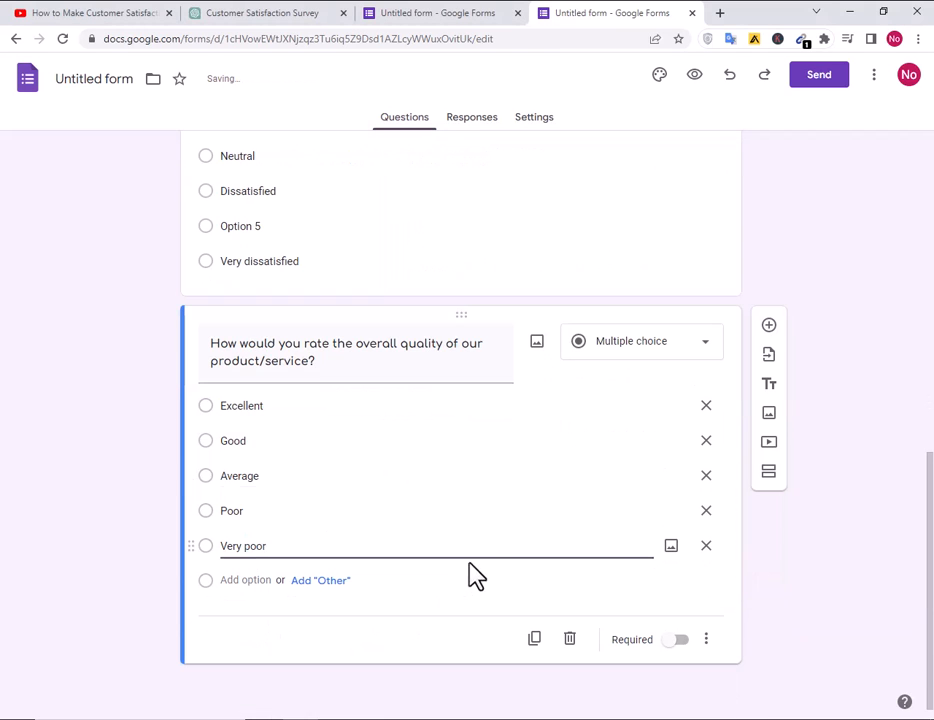
Add a multiple-choice question titled "How likely are you to recommend our product/service to others?", copied from Notepad
{"action": "left_click", "coordinate": [770, 328]}
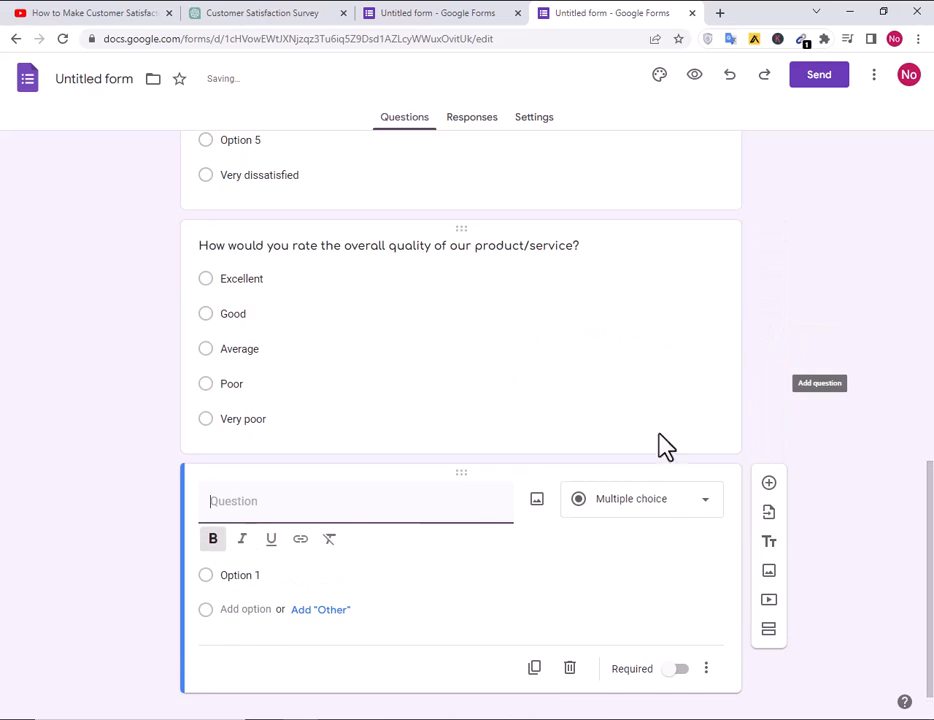
{"action": "key", "text": "alt+Tab"}
{"action": "scroll", "coordinate": [443, 523], "scroll_direction": "down", "scroll_amount": 4}
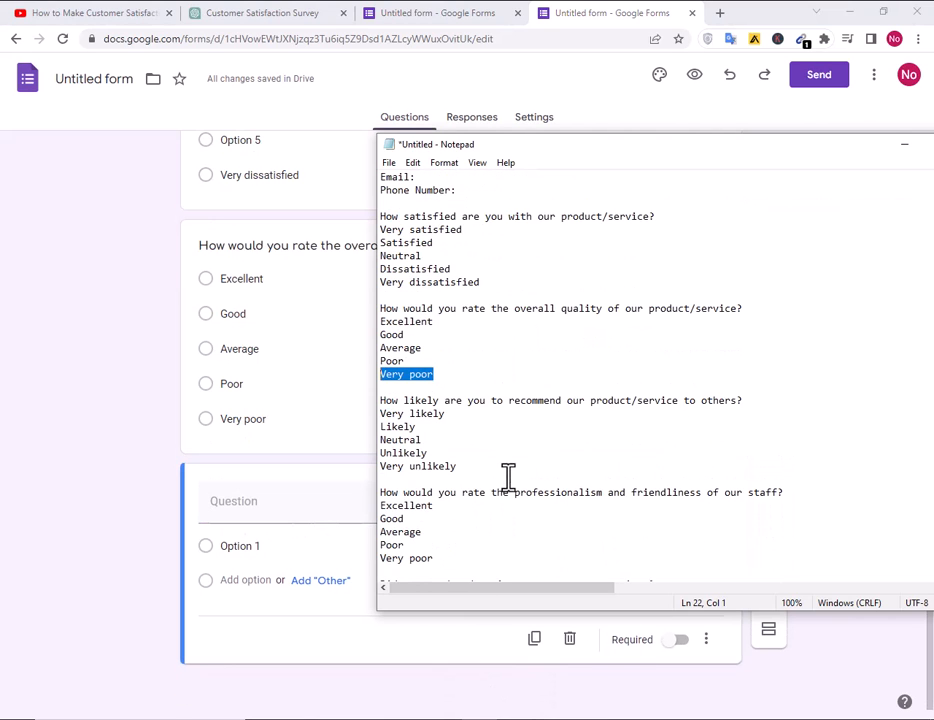
{"action": "left_click_drag", "start_coordinate": [759, 319], "coordinate": [383, 321]}
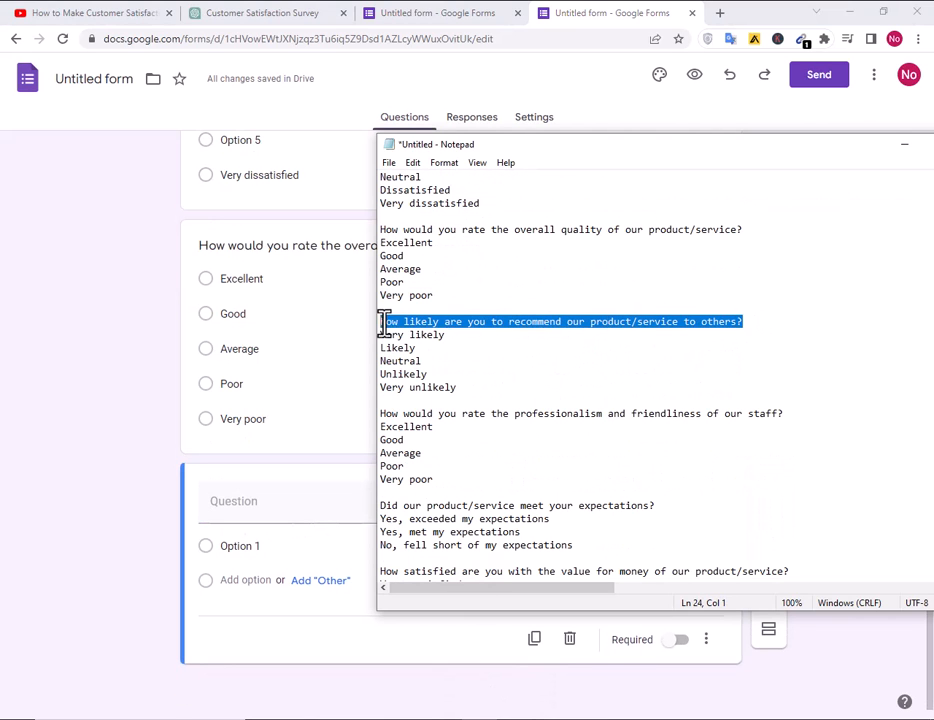
{"action": "left_click", "coordinate": [267, 500]}
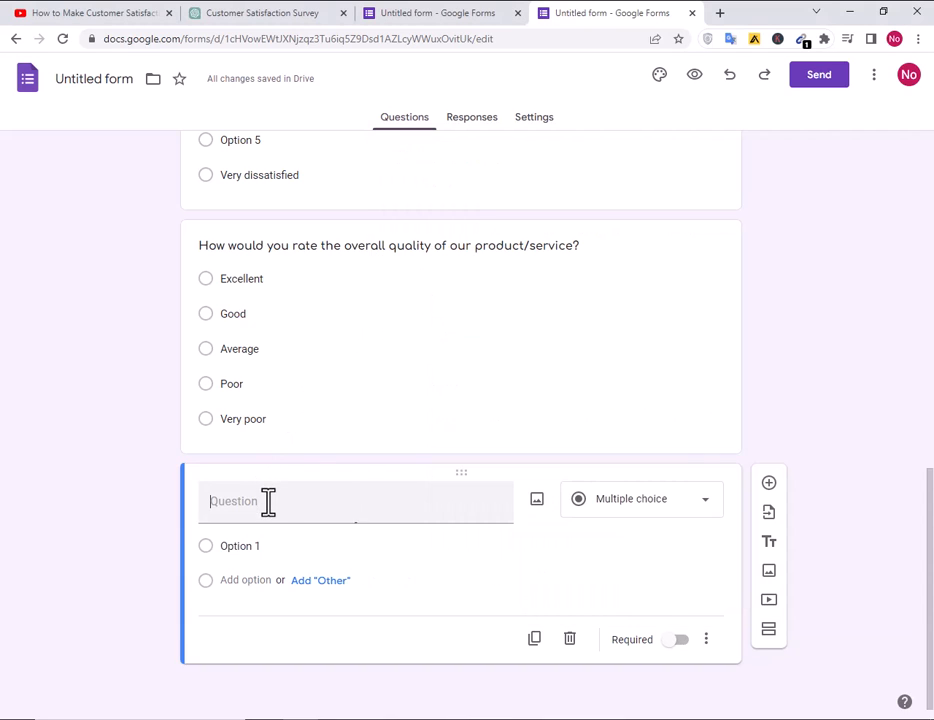
{"action": "key", "text": "ctrl+v"}
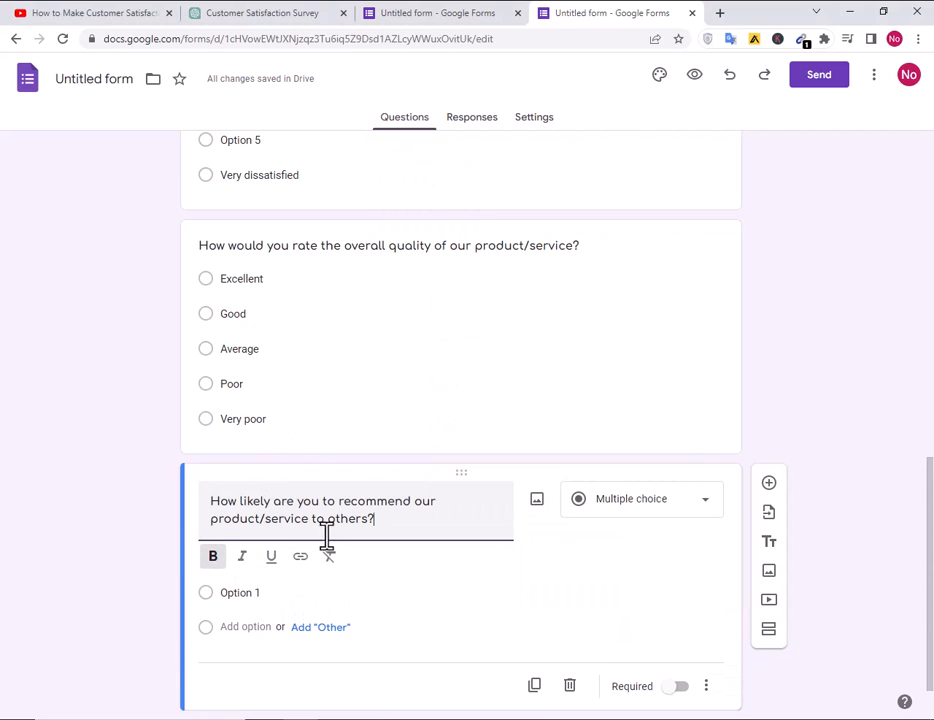
{"action": "left_click", "coordinate": [632, 500]}
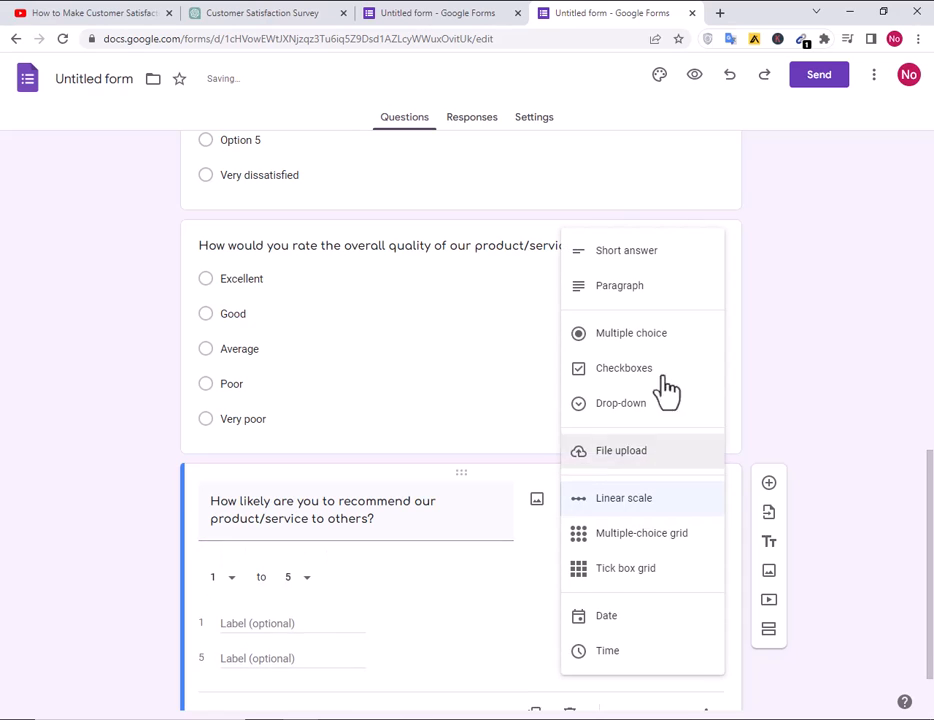
{"action": "left_click", "coordinate": [652, 336]}
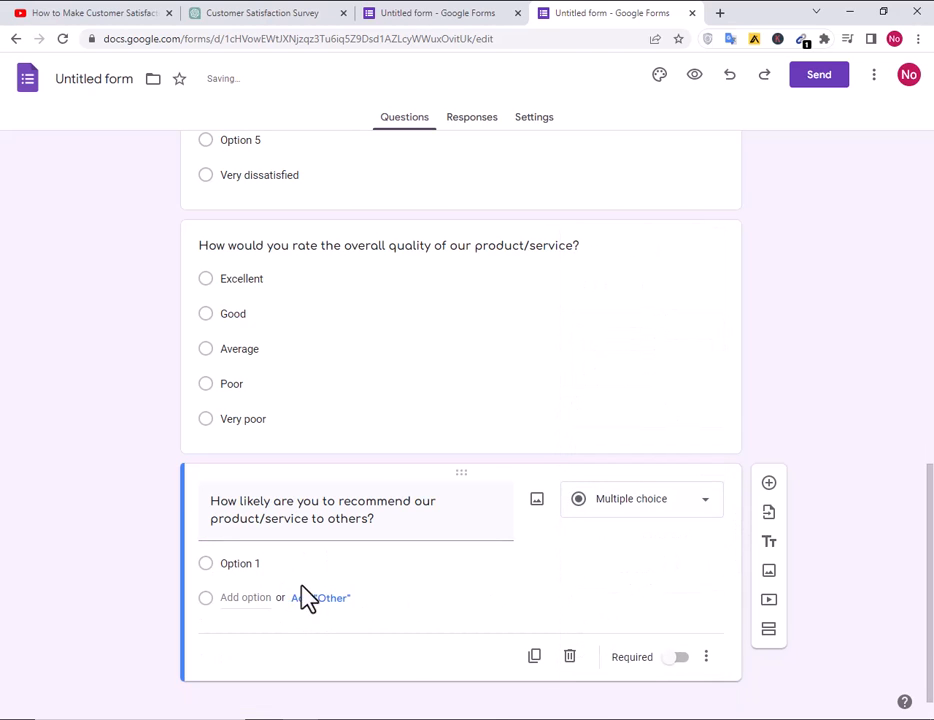
Replace the first answer option of the recommendation question with "Very likely", copied from Notepad
{"action": "key", "text": "alt+Tab"}
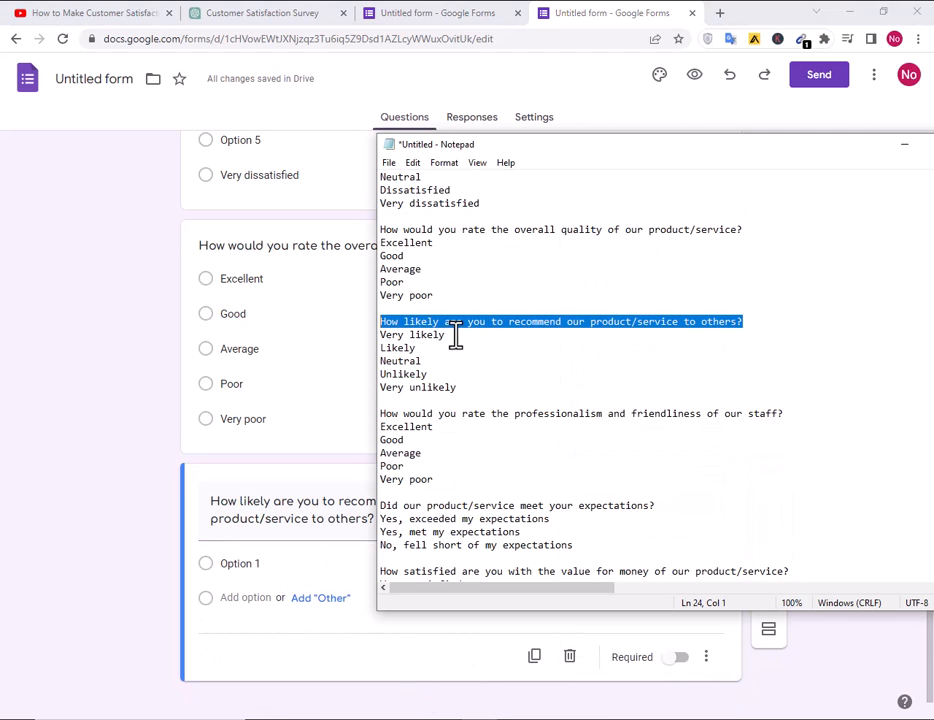
{"action": "left_click_drag", "start_coordinate": [455, 336], "coordinate": [346, 336]}
{"action": "key", "text": "ctrl+c"}
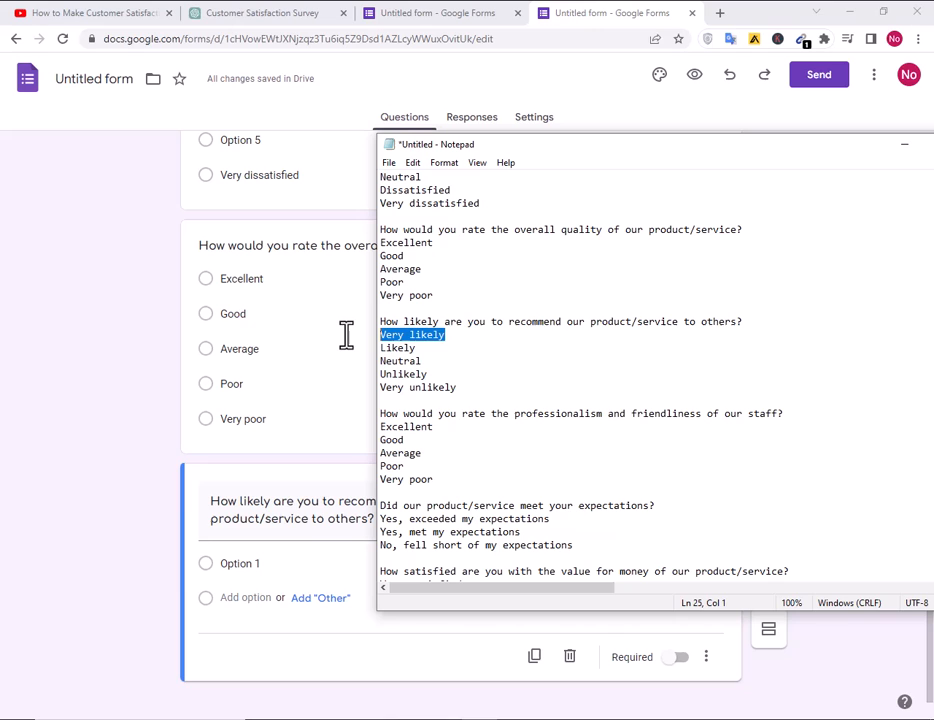
{"action": "left_click", "coordinate": [246, 567]}
{"action": "key", "text": "ctrl+v"}
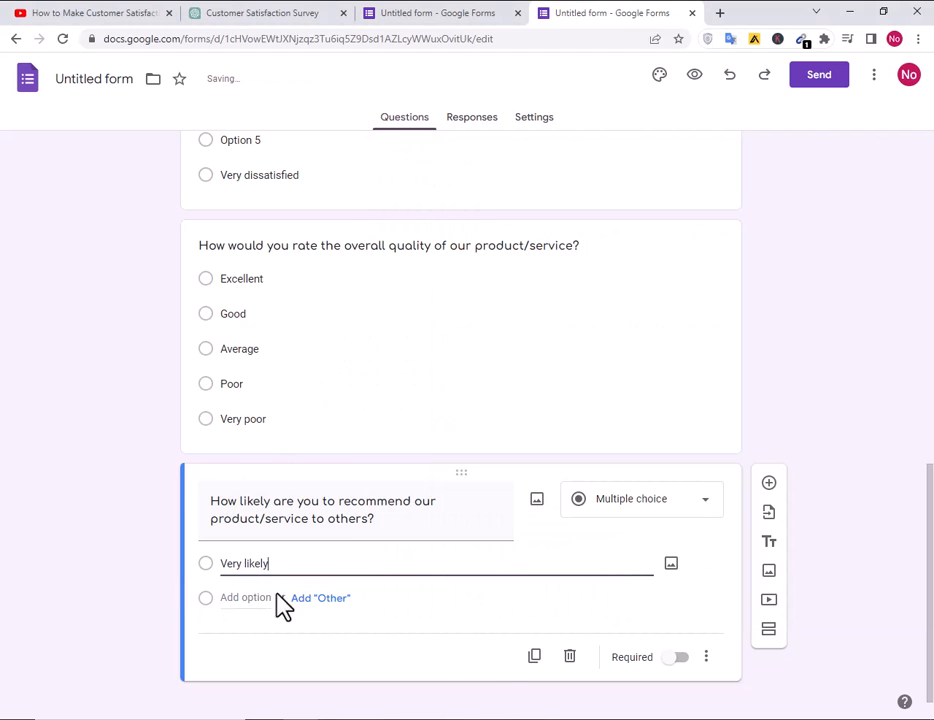
Add a second answer option to the recommendation question reading "Likely", copied from Notepad
{"action": "key", "text": "alt+Tab"}
{"action": "left_click_drag", "start_coordinate": [431, 348], "coordinate": [346, 346]}
{"action": "left_click", "coordinate": [260, 598]}
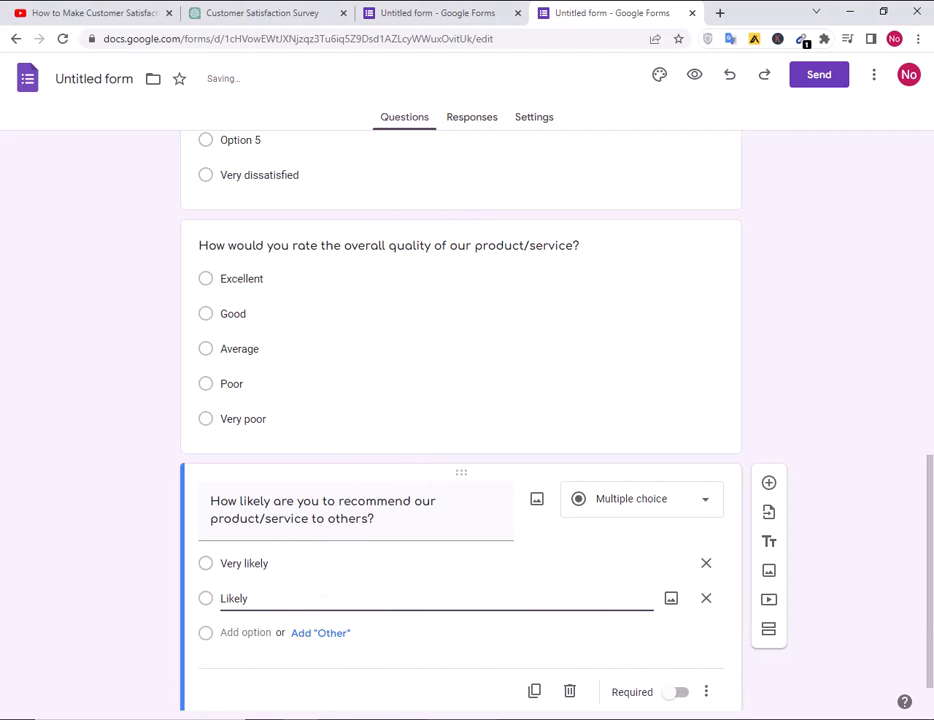
Add a third answer option to the recommendation question reading "Neutral", copied from Notepad
{"action": "key", "text": "alt+Tab"}
{"action": "left_click", "coordinate": [438, 364]}
{"action": "left_click", "coordinate": [379, 372]}
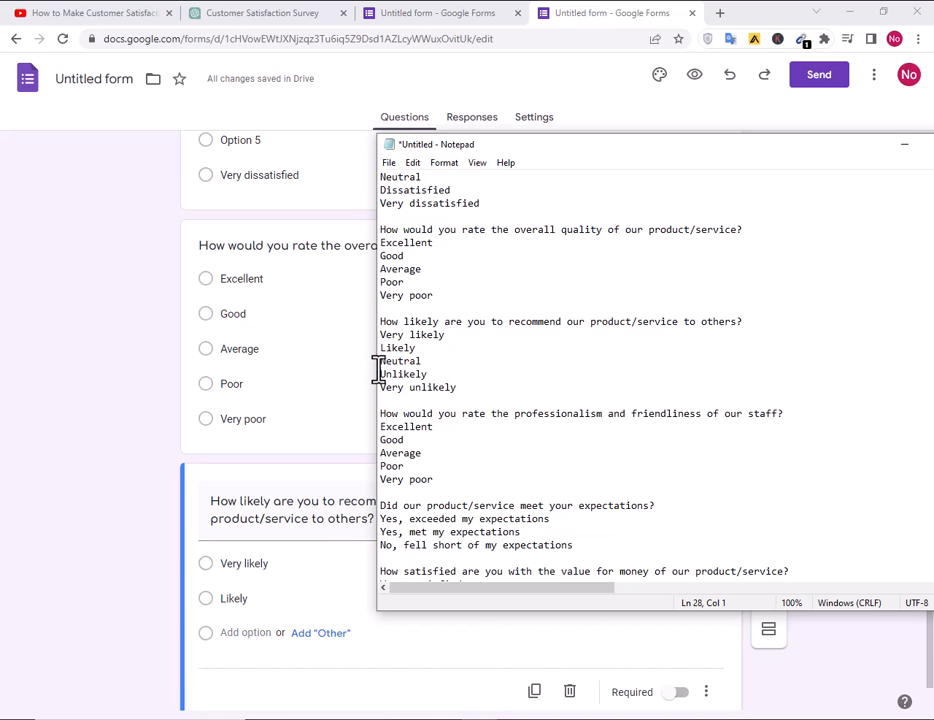
{"action": "left_click_drag", "start_coordinate": [443, 365], "coordinate": [384, 365]}
{"action": "left_click", "coordinate": [258, 628]}
{"action": "left_click", "coordinate": [257, 630]}
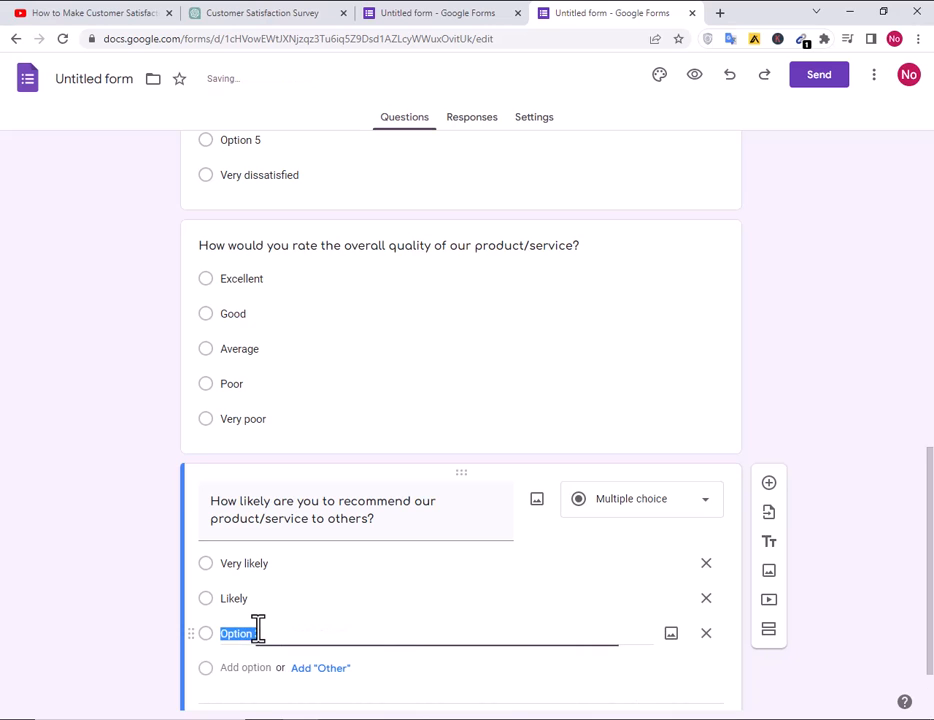
Add a fourth answer option to the recommendation question reading "Unlikely", copied from Notepad
{"action": "key", "text": "alt+Tab"}
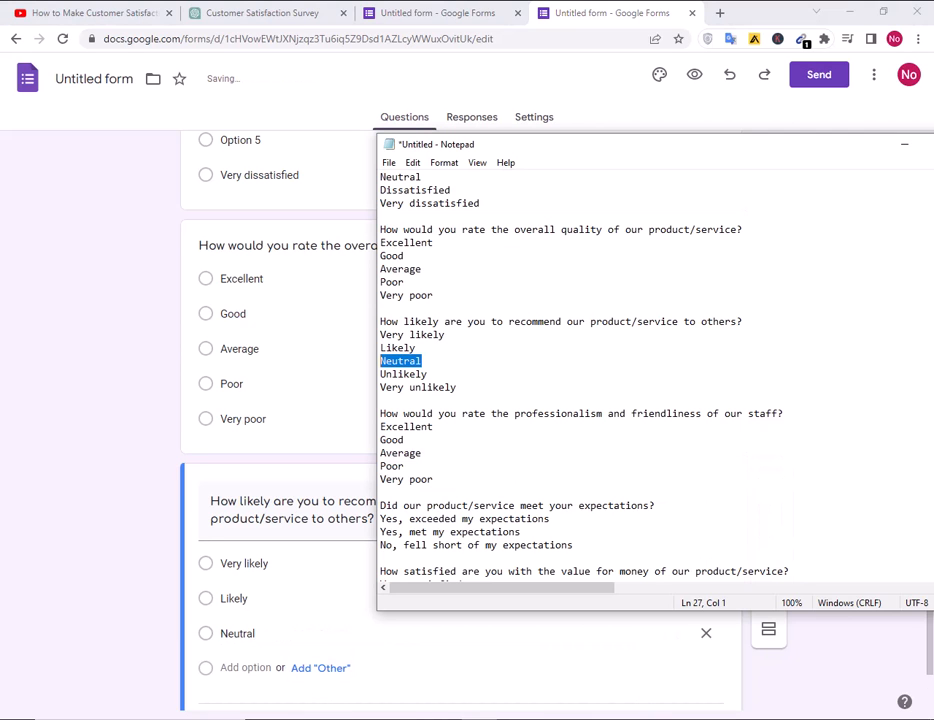
{"action": "left_click_drag", "start_coordinate": [433, 374], "coordinate": [360, 375]}
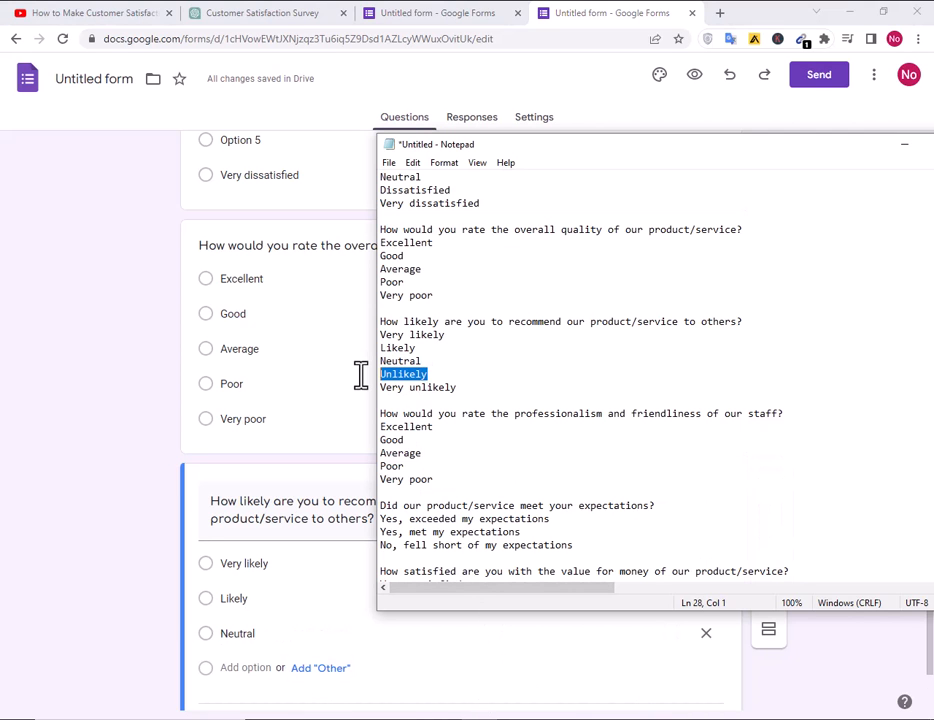
{"action": "left_click", "coordinate": [240, 634]}
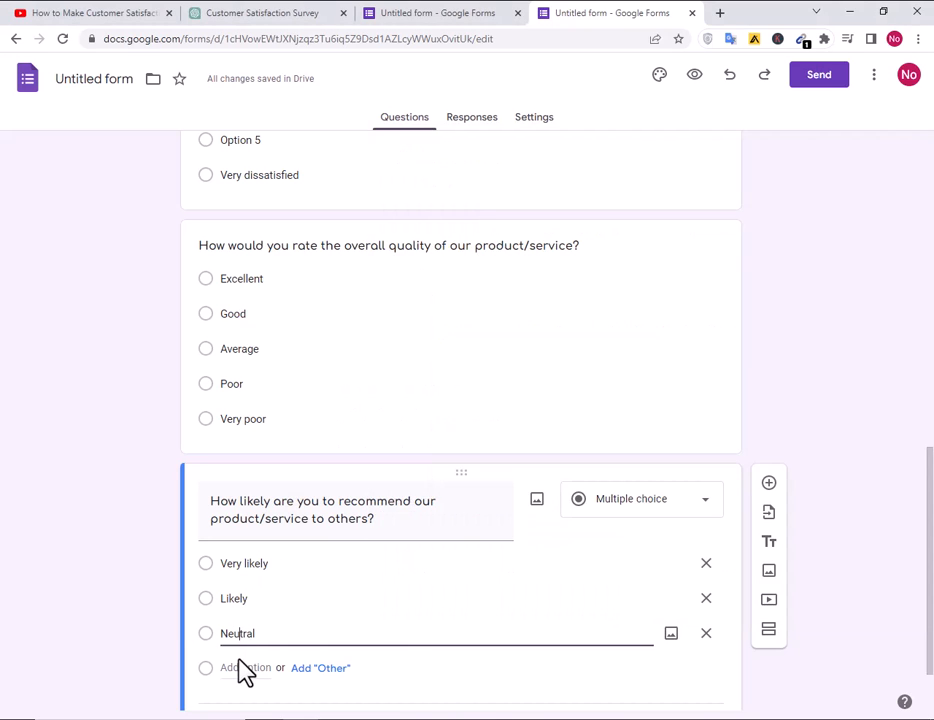
{"action": "left_click", "coordinate": [241, 668]}
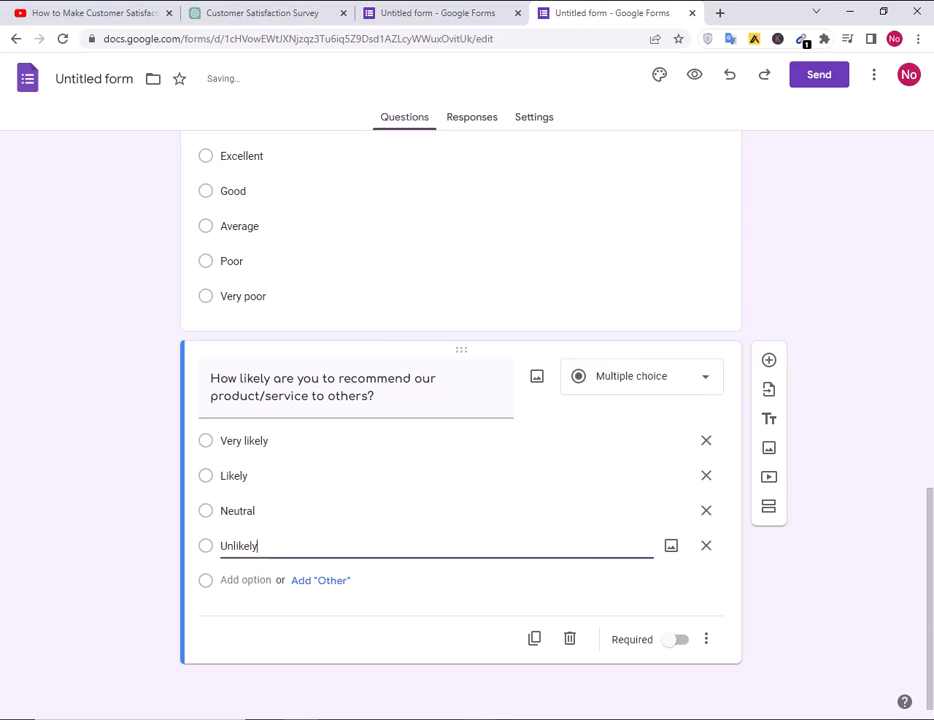
Add a fifth answer option to the recommendation question reading "Very unlikely", copied from Notepad
{"action": "key", "text": "alt+Tab"}
{"action": "left_click_drag", "start_coordinate": [476, 389], "coordinate": [380, 390]}
{"action": "key", "text": "ctrl+c"}
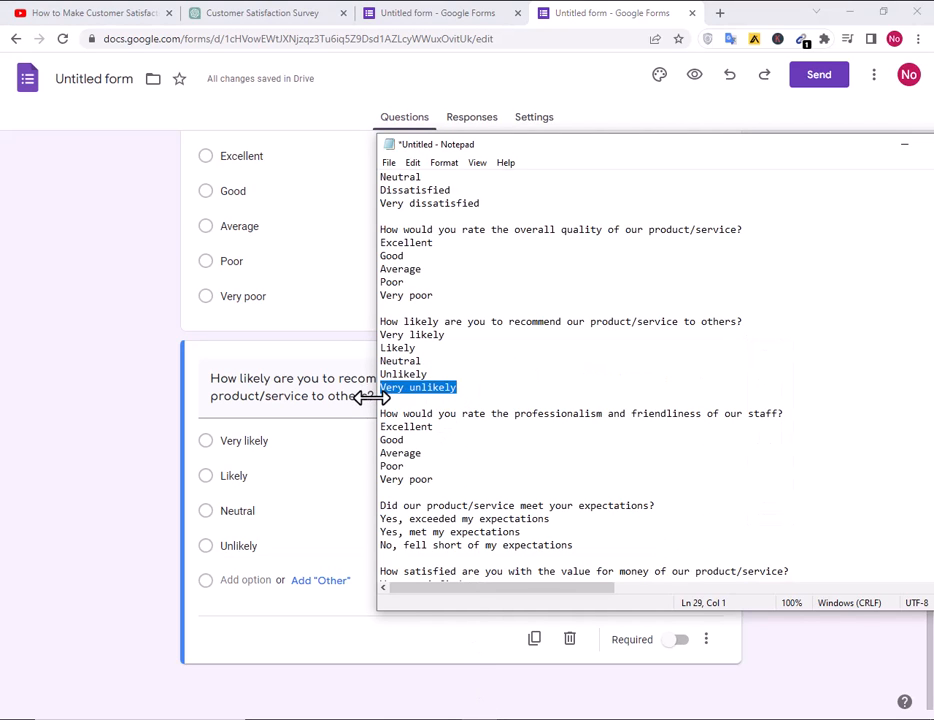
{"action": "left_click", "coordinate": [261, 584]}
{"action": "left_click", "coordinate": [256, 582]}
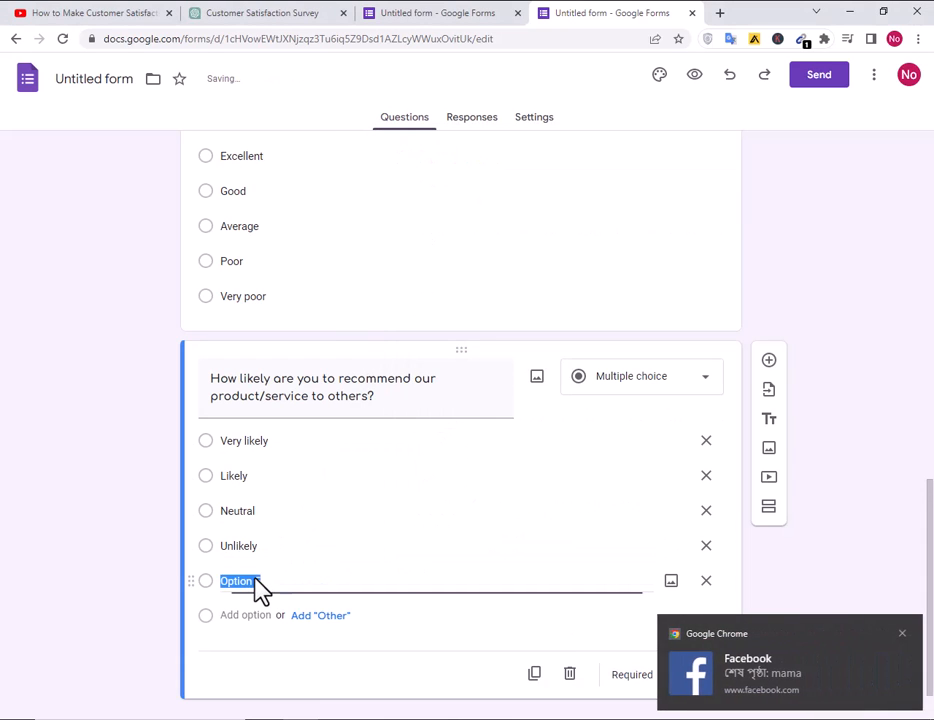
{"action": "key", "text": "ctrl+v"}
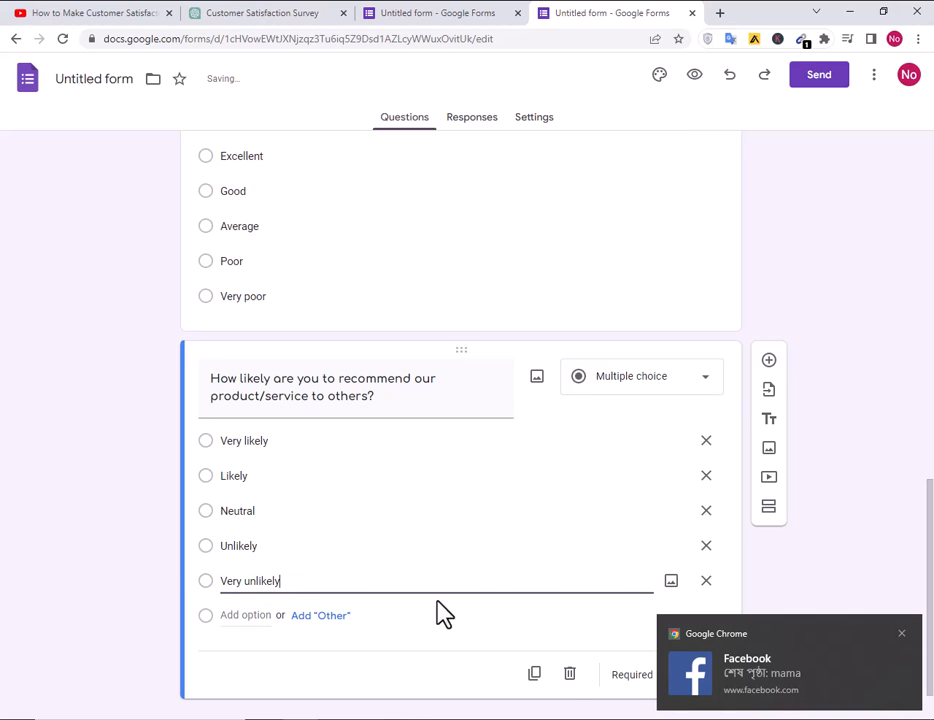
Add a multiple-choice question titled "How would you rate the professionalism and friendliness of our staff?", copied from Notepad
{"action": "left_click", "coordinate": [769, 362]}
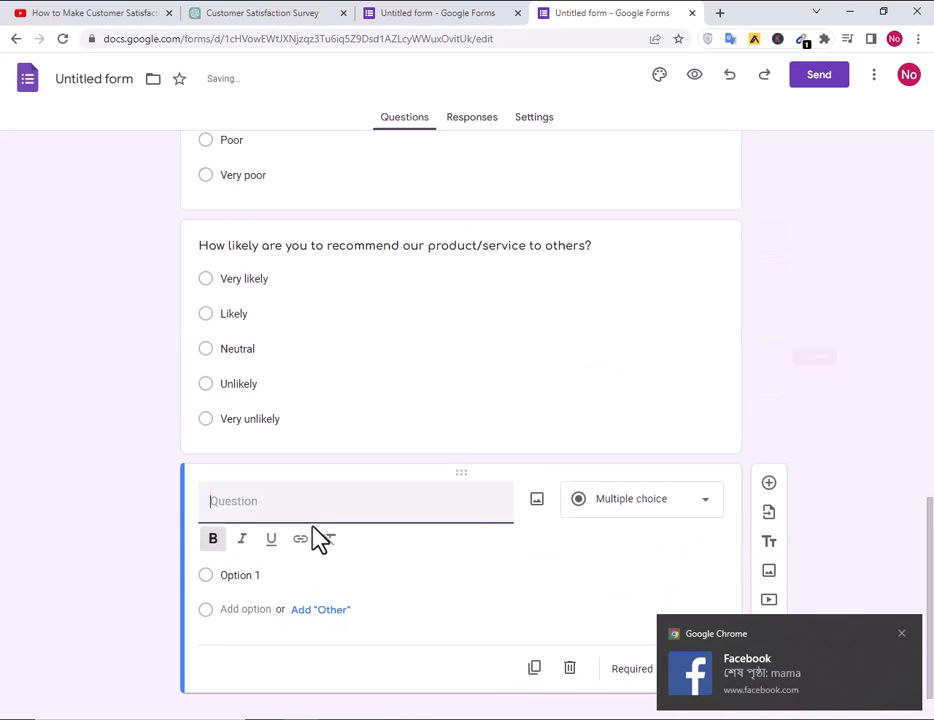
{"action": "key", "text": "alt+Tab"}
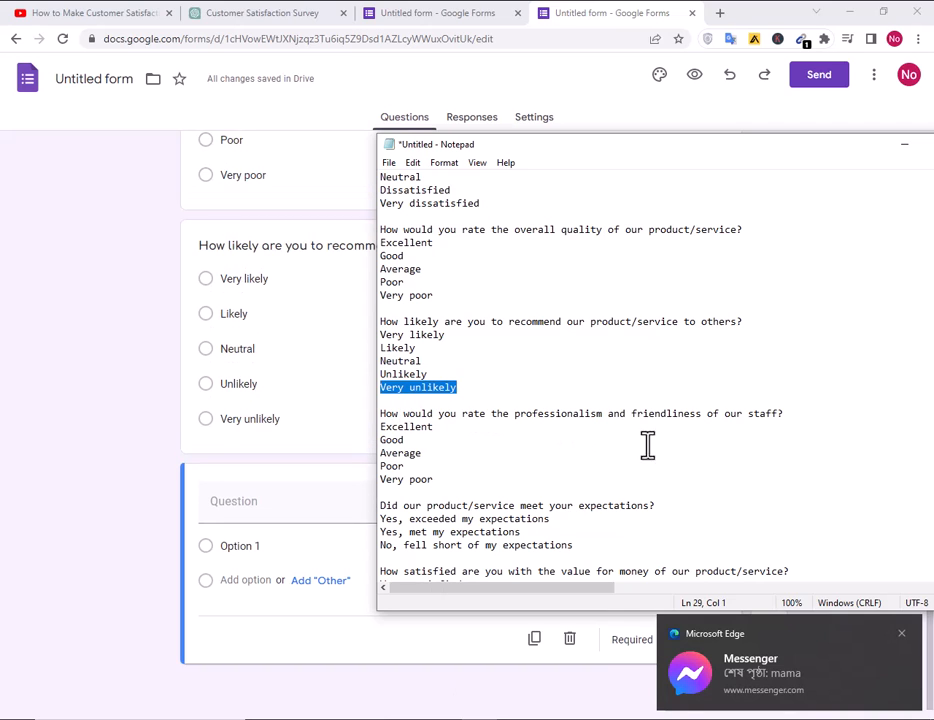
{"action": "left_click_drag", "start_coordinate": [784, 414], "coordinate": [364, 418]}
{"action": "key", "text": "ctrl+c"}
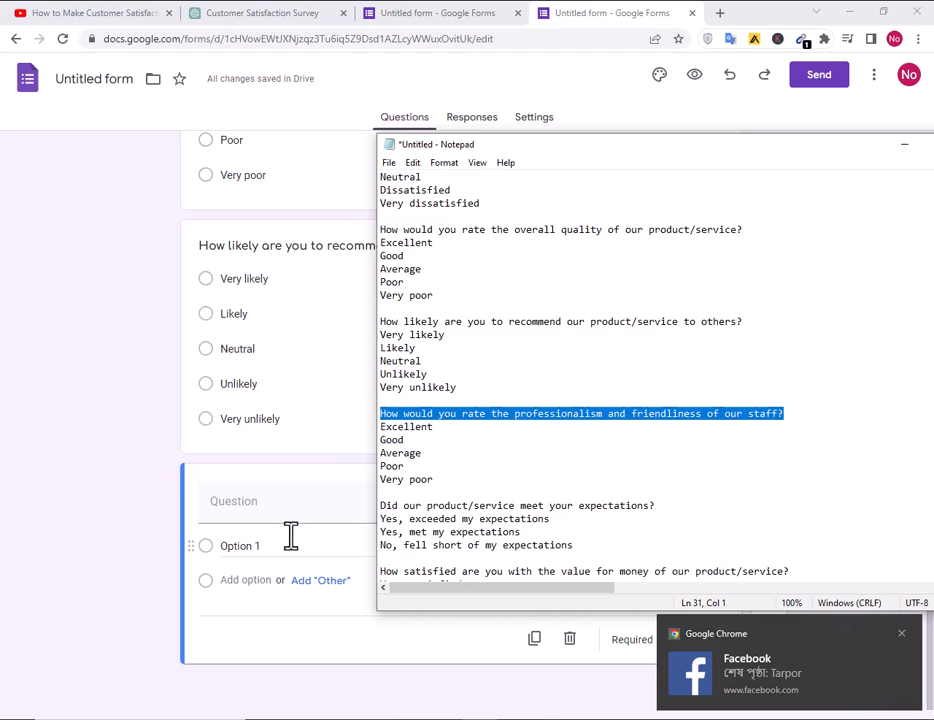
{"action": "left_click", "coordinate": [273, 505]}
{"action": "key", "text": "ctrl+v"}
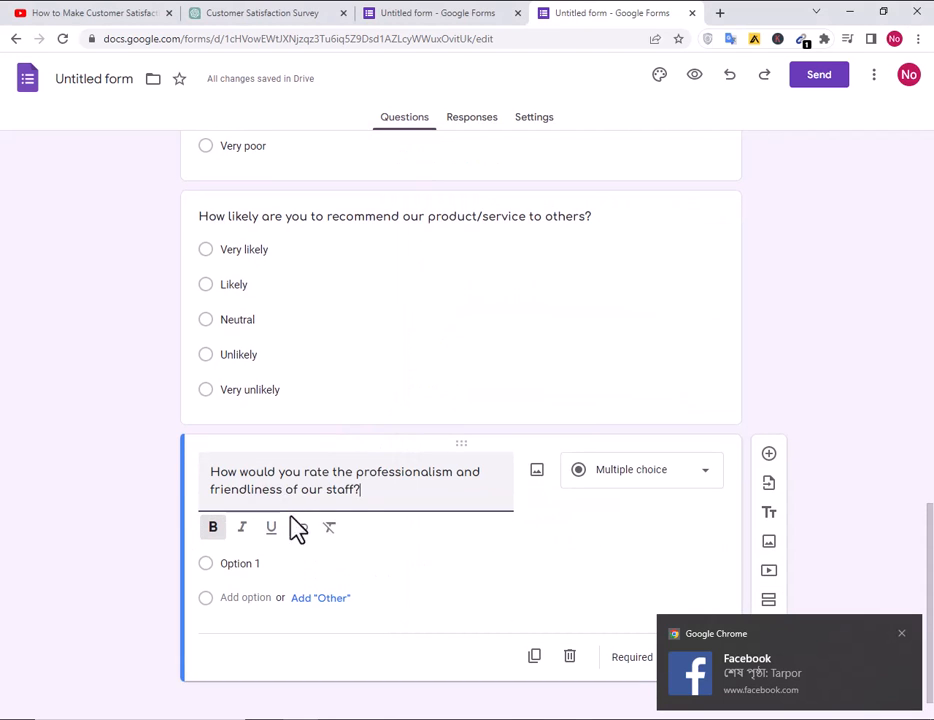
{"action": "left_click", "coordinate": [603, 472]}
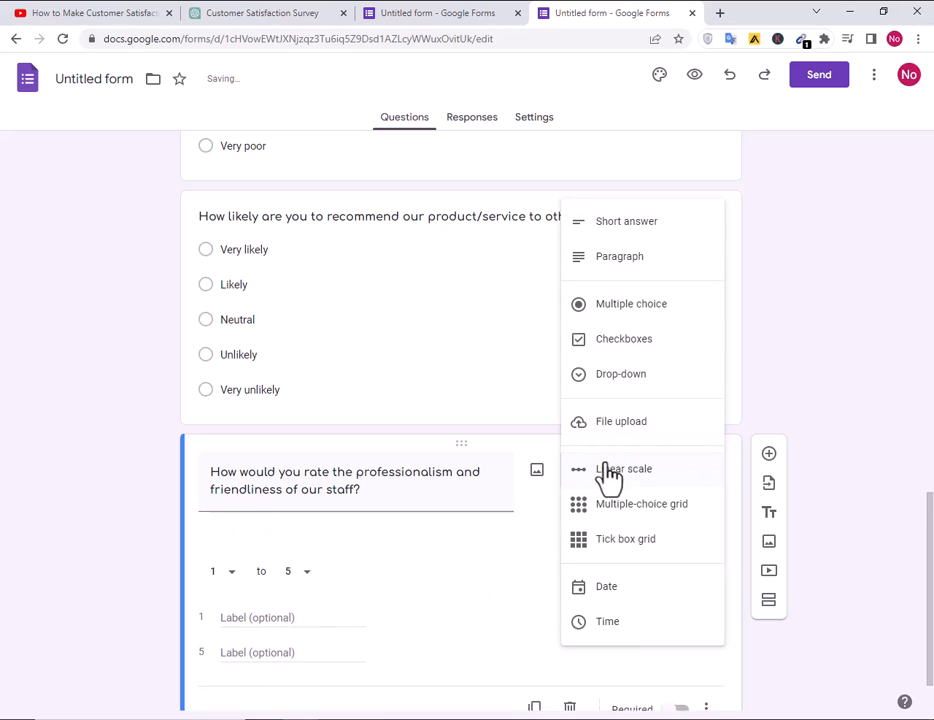
{"action": "left_click", "coordinate": [620, 310]}
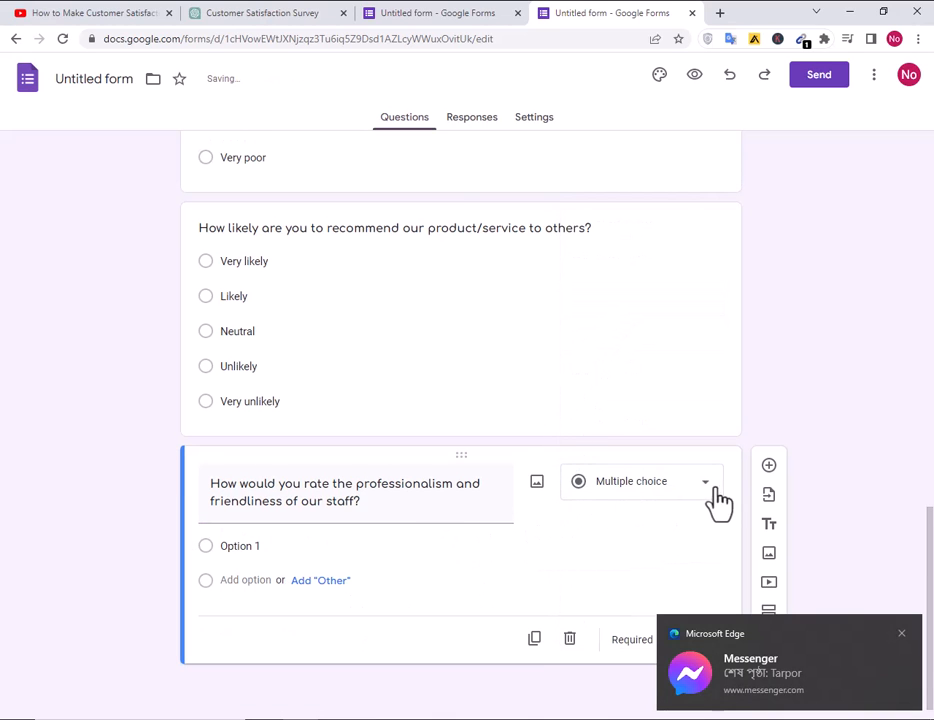
Replace the first answer option of the staff professionalism question with "Excellent", copied from Notepad
{"action": "left_click", "coordinate": [400, 718]}
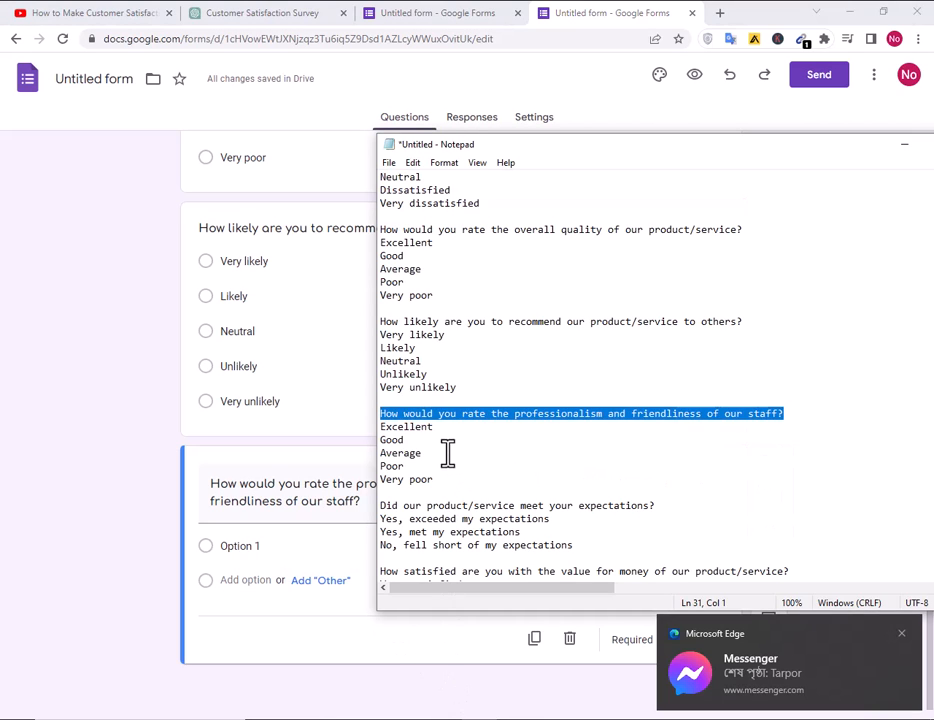
{"action": "left_click_drag", "start_coordinate": [446, 426], "coordinate": [356, 427]}
{"action": "key", "text": "ctrl+c"}
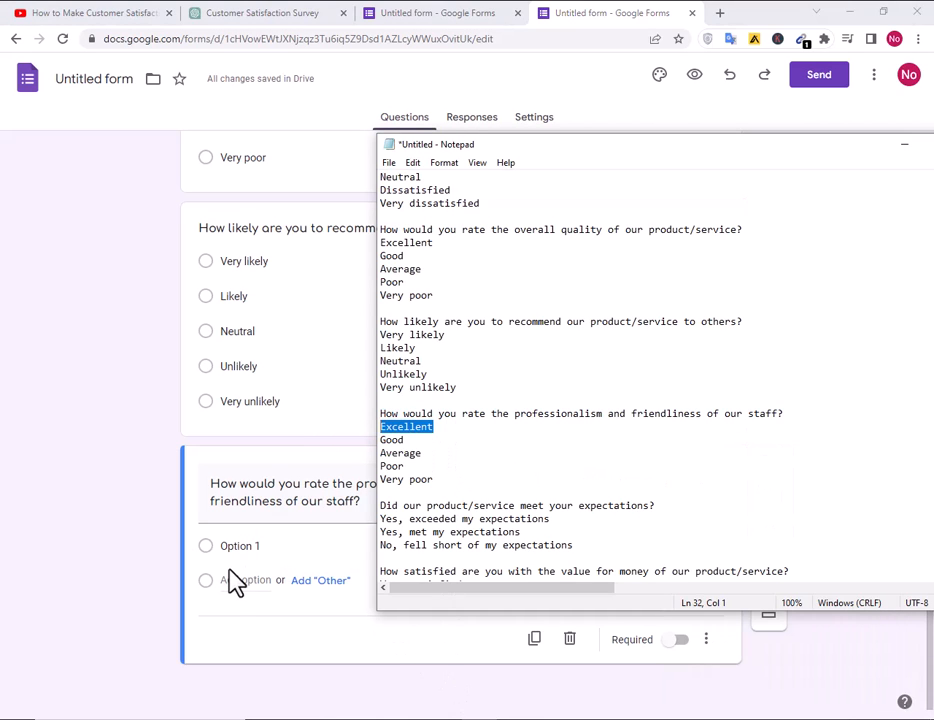
{"action": "left_click", "coordinate": [246, 546]}
{"action": "left_click", "coordinate": [246, 546]}
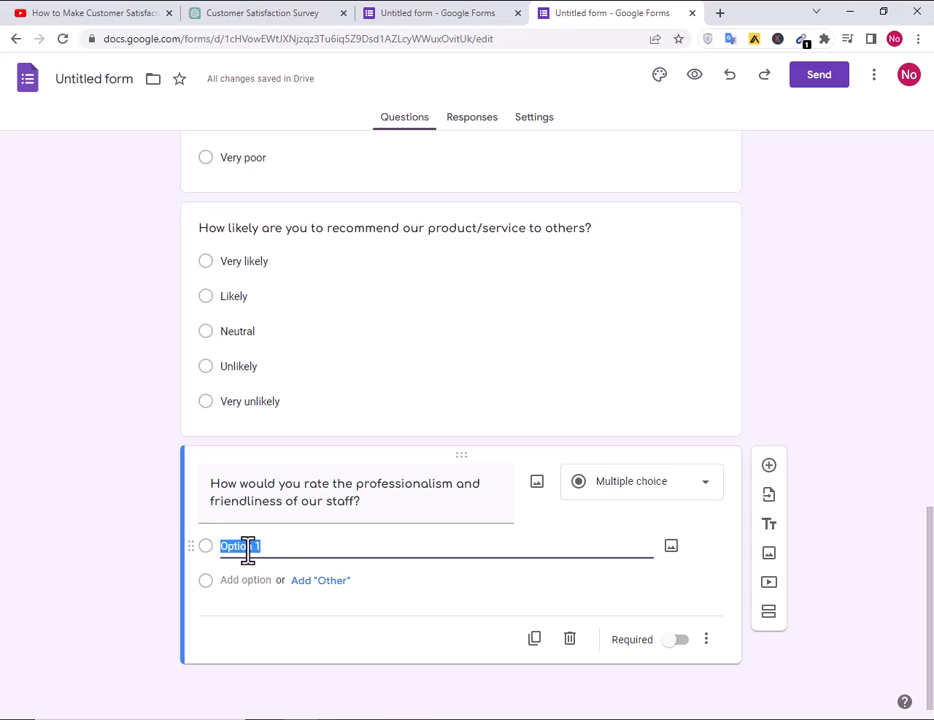
{"action": "key", "text": "ctrl+v"}
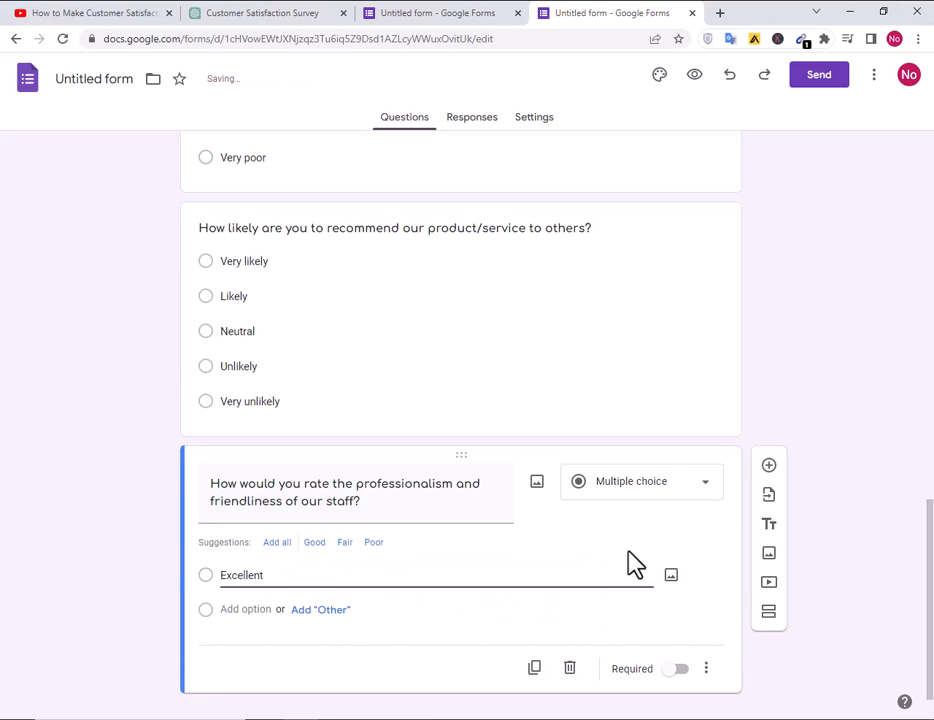
Add a second answer option to the staff professionalism question reading "Good", copied from Notepad
{"action": "left_click", "coordinate": [498, 717]}
{"action": "left_click_drag", "start_coordinate": [415, 442], "coordinate": [375, 446]}
{"action": "left_click", "coordinate": [244, 607]}
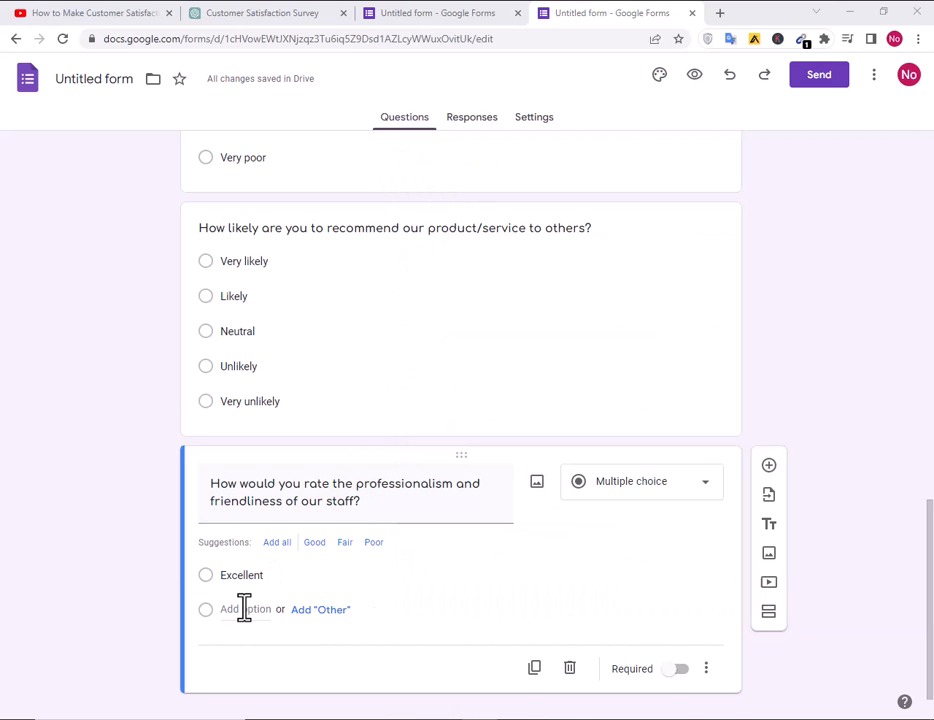
{"action": "left_click", "coordinate": [244, 607]}
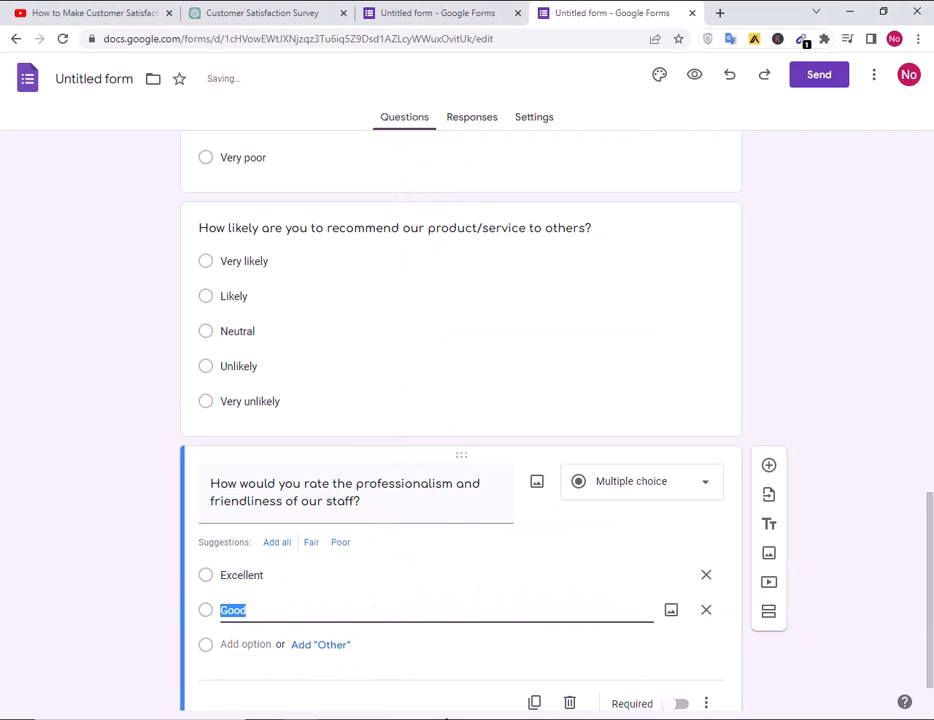
Add a third answer option to the staff professionalism question reading "Average", copied from Notepad
{"action": "left_click", "coordinate": [498, 717]}
{"action": "left_click", "coordinate": [435, 455]}
{"action": "left_click_drag", "start_coordinate": [435, 455], "coordinate": [375, 457]}
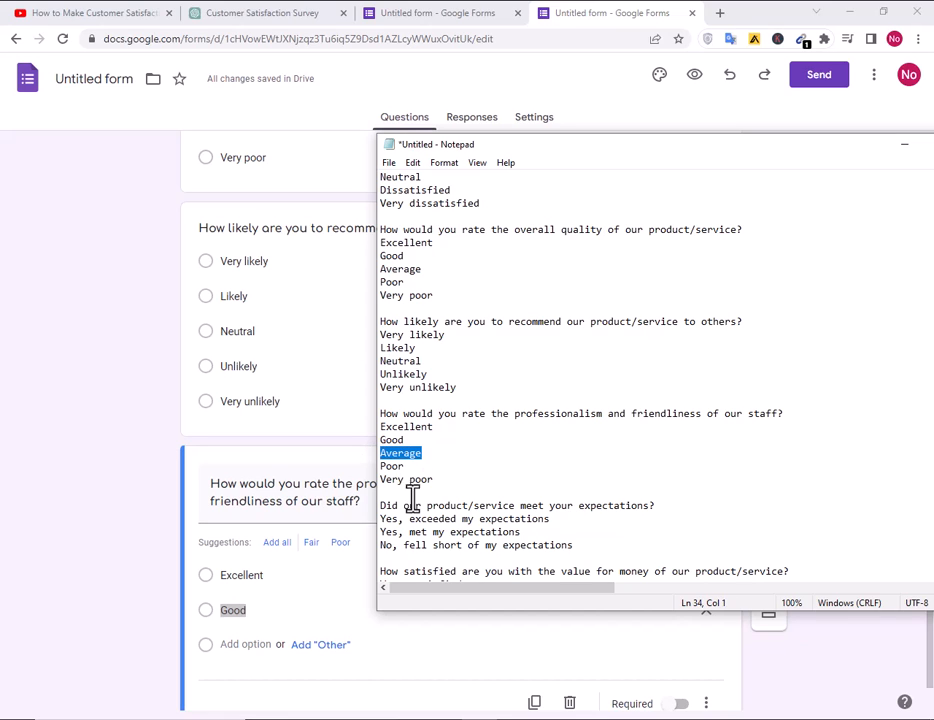
{"action": "left_click", "coordinate": [267, 657]}
{"action": "left_click", "coordinate": [258, 660]}
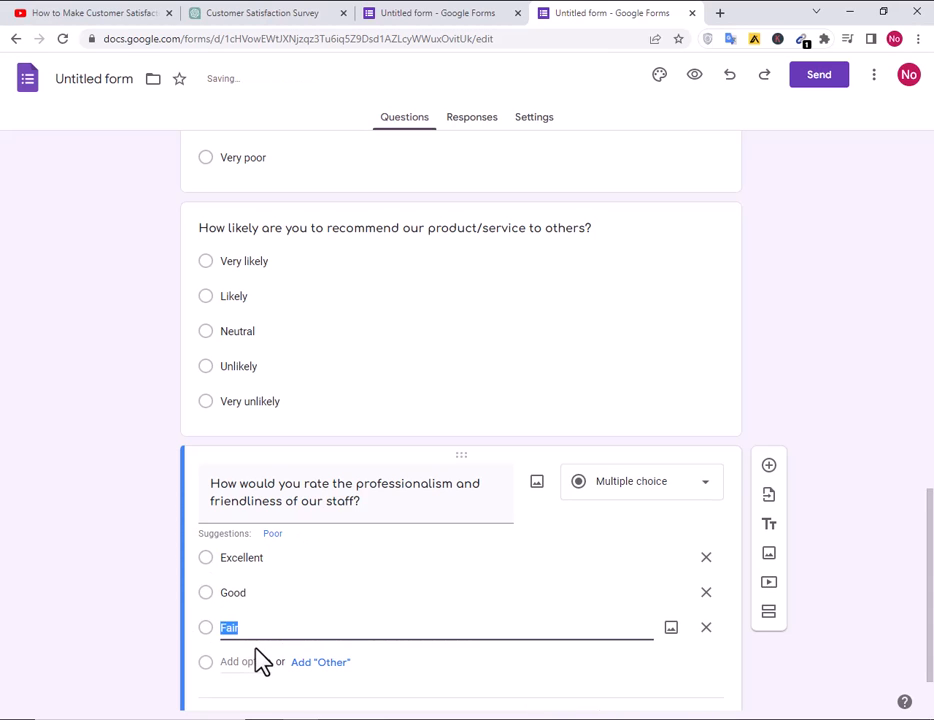
Add a fourth option "Poor" and a fifth option "Very Poor" to the staff professionalism question
{"action": "left_click", "coordinate": [251, 662]}
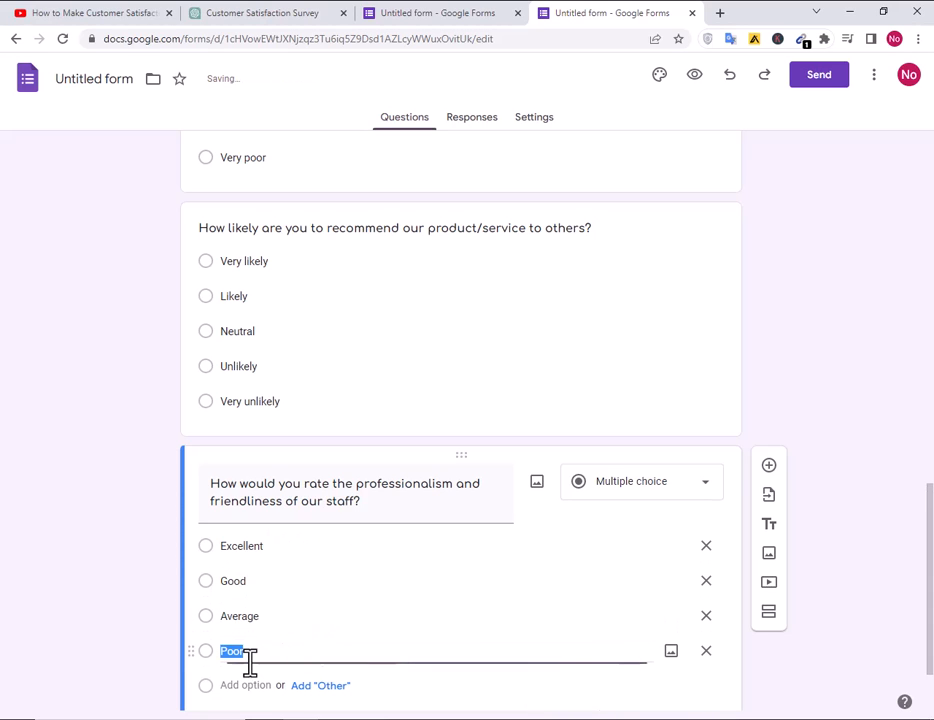
{"action": "left_click", "coordinate": [252, 683]}
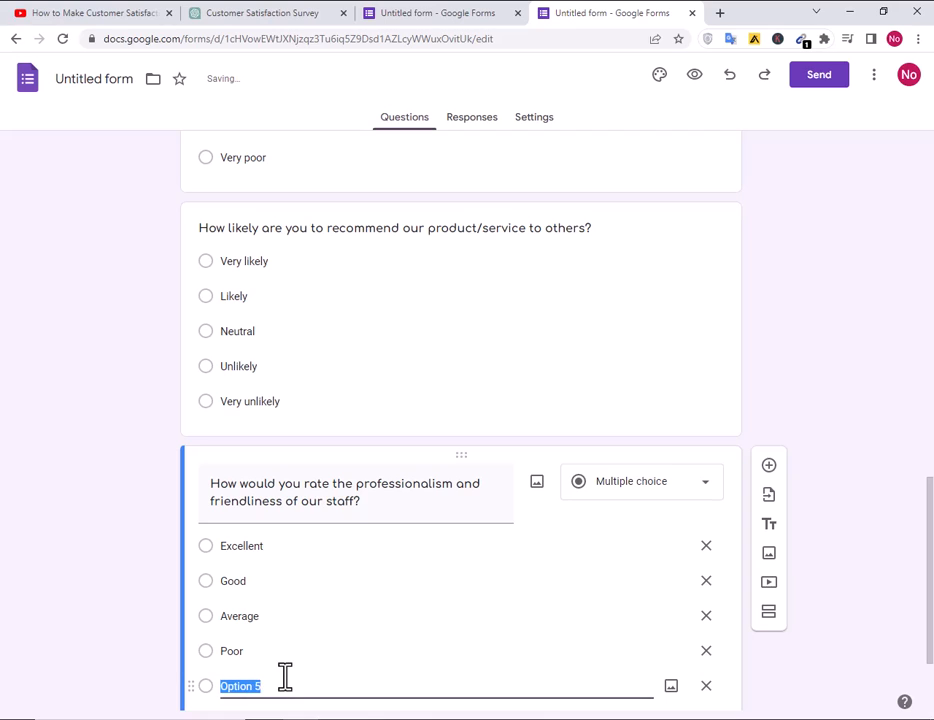
{"action": "type", "text": "Very Poor"}
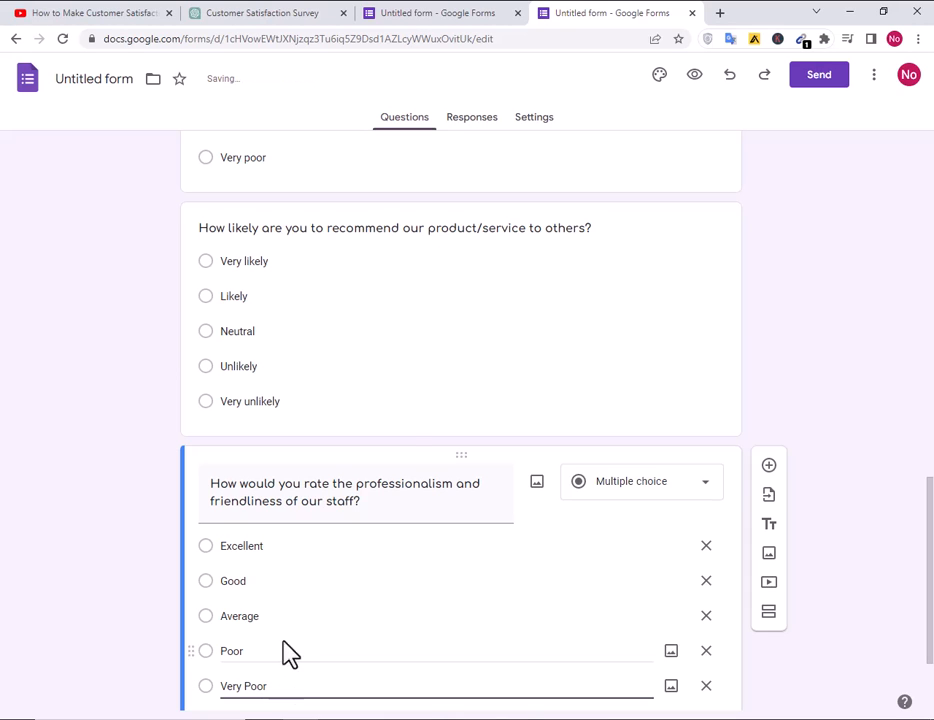
Add a multiple-choice question titled "Did our product/service meet your expectations?", copied from Notepad
{"action": "scroll", "coordinate": [407, 427], "scroll_direction": "down", "scroll_amount": 3}
{"action": "left_click", "coordinate": [465, 717]}
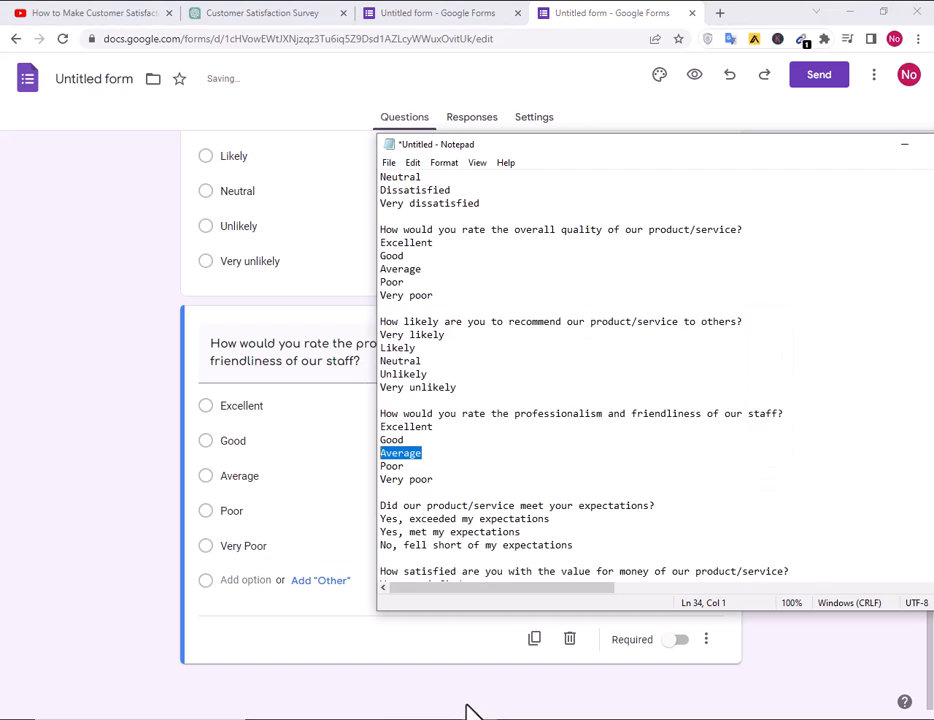
{"action": "scroll", "coordinate": [504, 473], "scroll_direction": "down", "scroll_amount": 2}
{"action": "scroll", "coordinate": [504, 473], "scroll_direction": "down", "scroll_amount": 1}
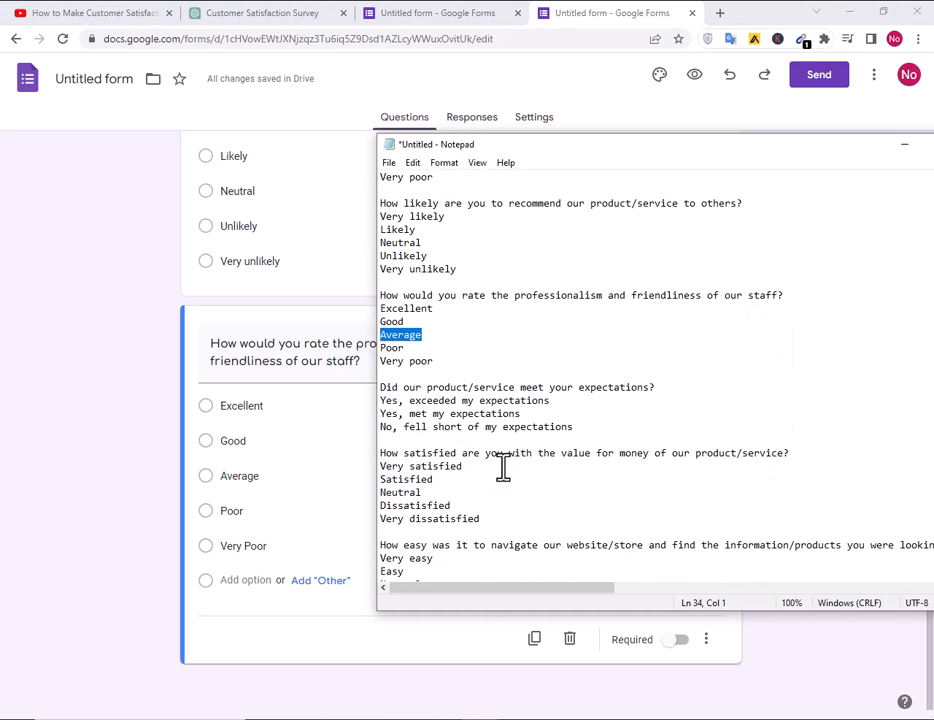
{"action": "left_click_drag", "start_coordinate": [625, 397], "coordinate": [381, 388]}
{"action": "left_click", "coordinate": [580, 405]}
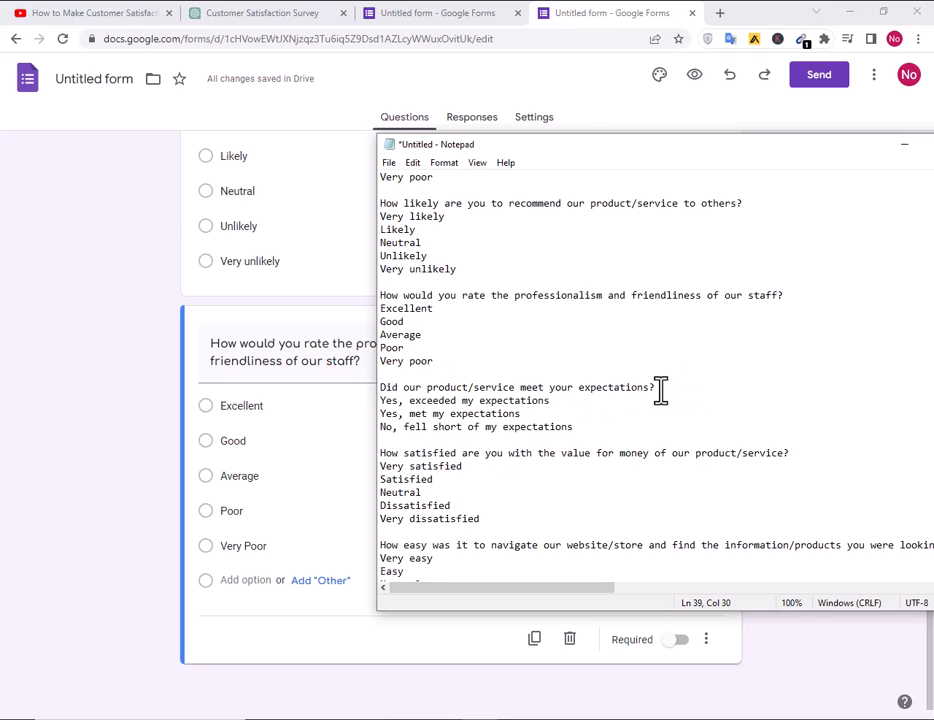
{"action": "left_click_drag", "start_coordinate": [661, 390], "coordinate": [375, 387]}
{"action": "key", "text": "ctrl+c"}
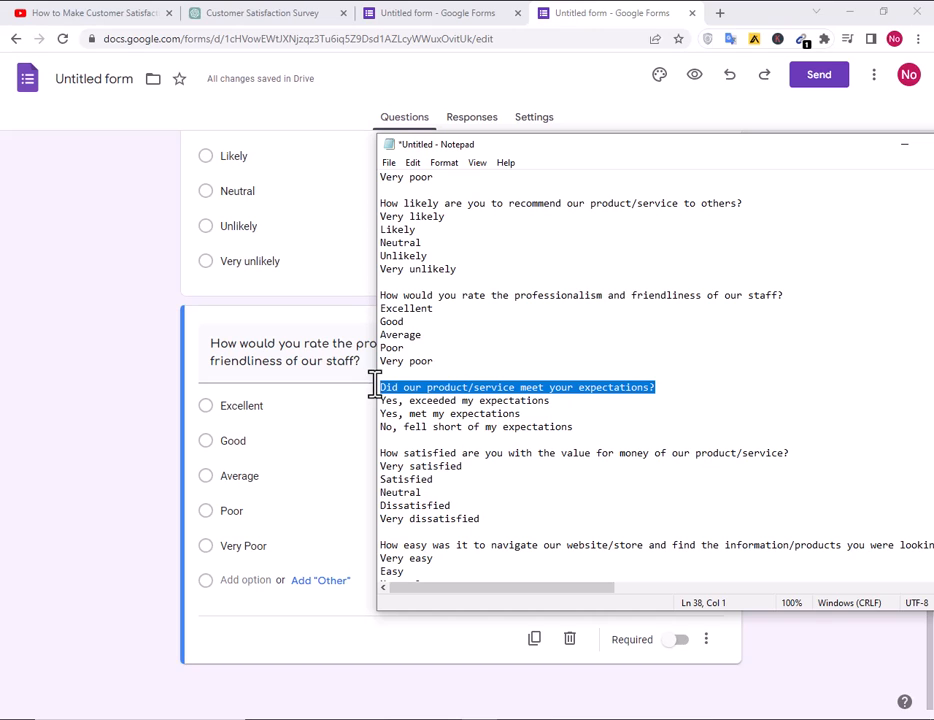
{"action": "left_click", "coordinate": [334, 607]}
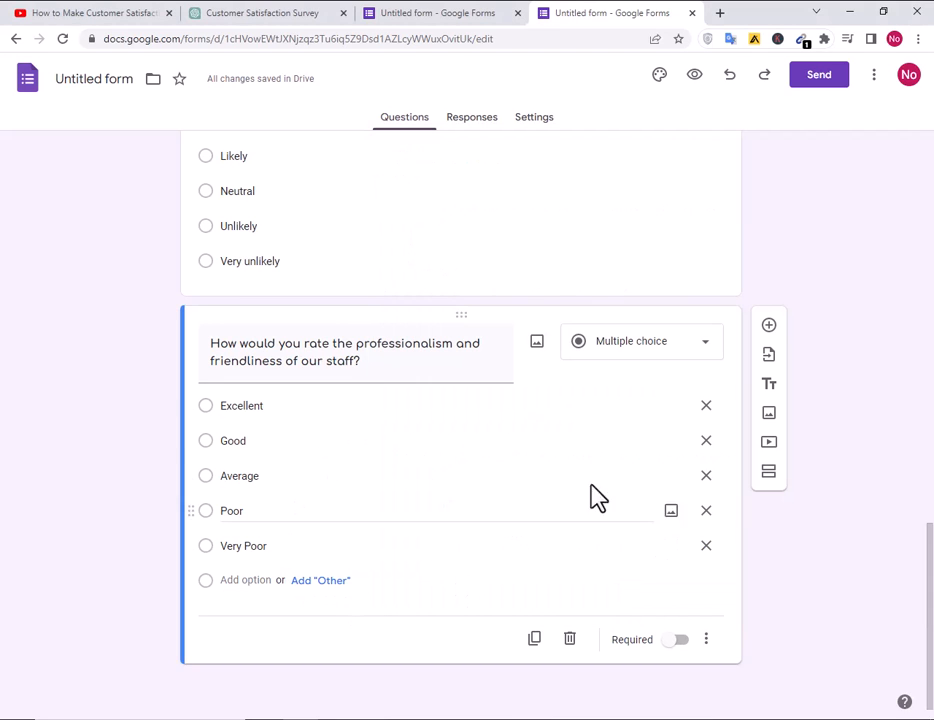
{"action": "left_click", "coordinate": [770, 326]}
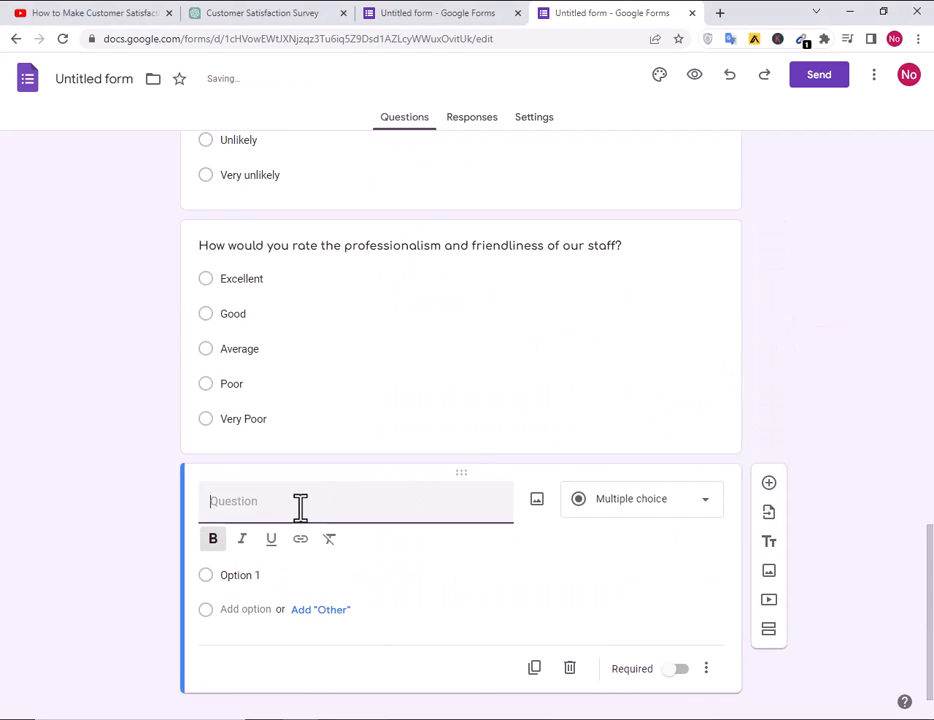
{"action": "key", "text": "ctrl+v"}
Change the product/service expectations question to a Drop-down and set its first option to "Yes, exceeded my expectations", copied from Notepad
{"action": "left_click", "coordinate": [240, 603]}
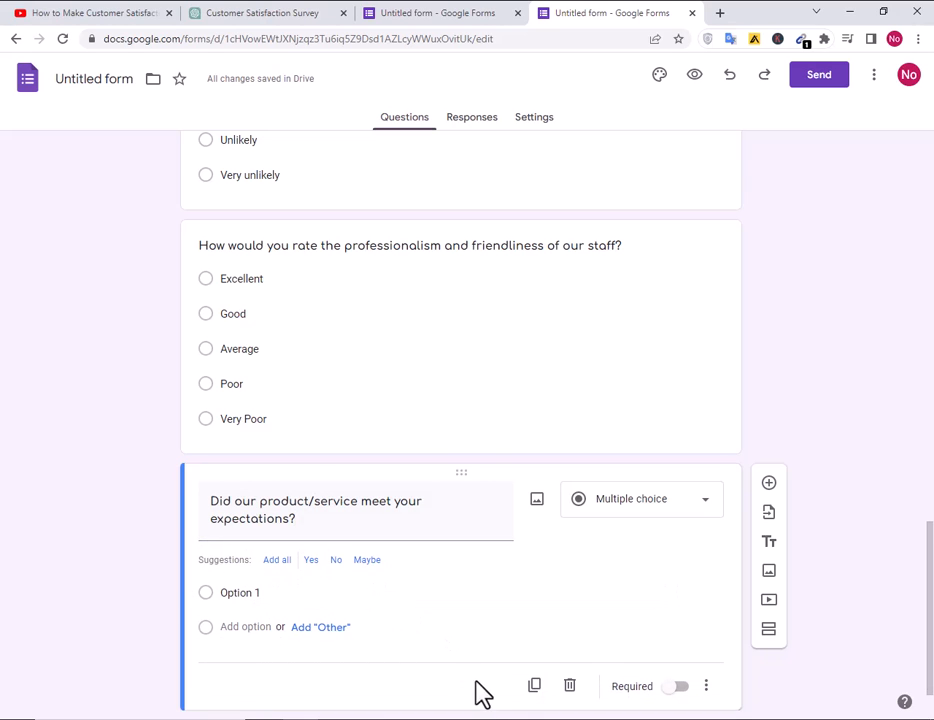
{"action": "key", "text": "alt+Tab"}
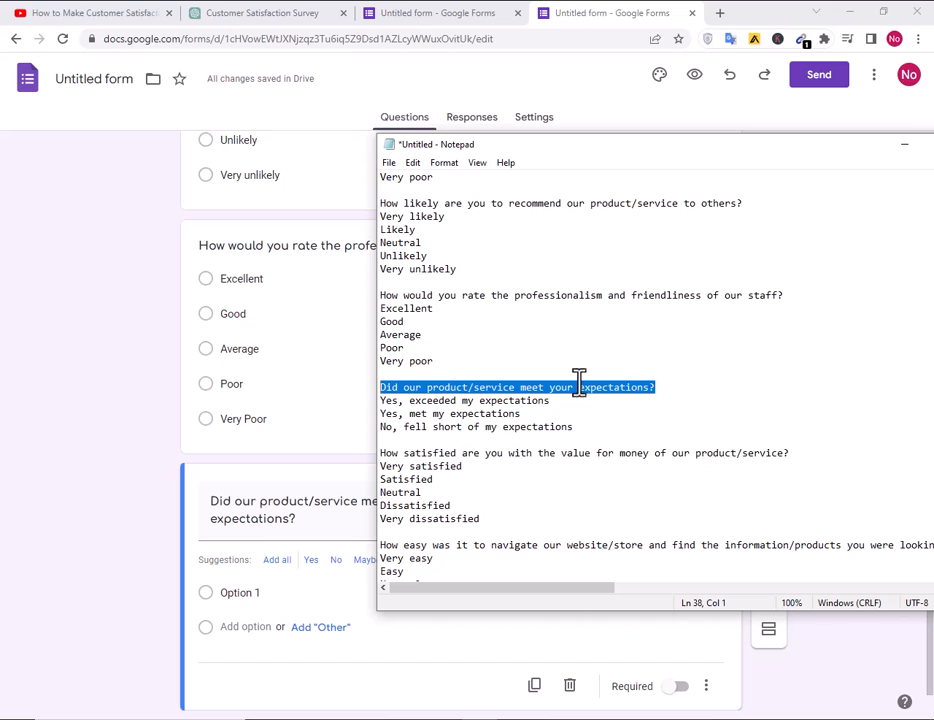
{"action": "left_click_drag", "start_coordinate": [565, 403], "coordinate": [383, 405]}
{"action": "key", "text": "ctrl+c"}
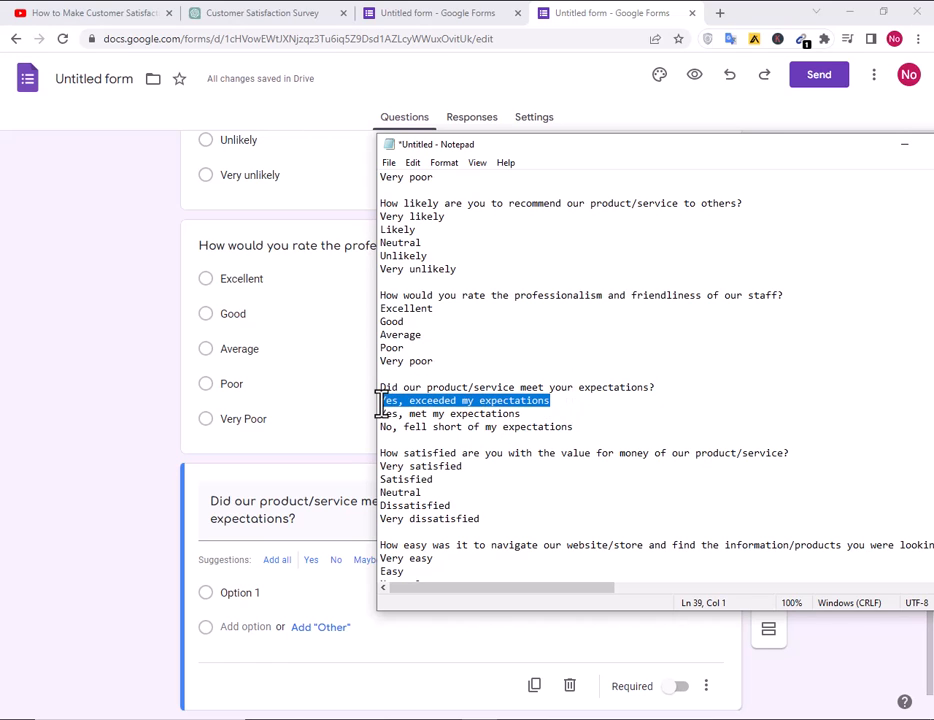
{"action": "key", "text": "alt+Tab"}
{"action": "left_click", "coordinate": [663, 514]}
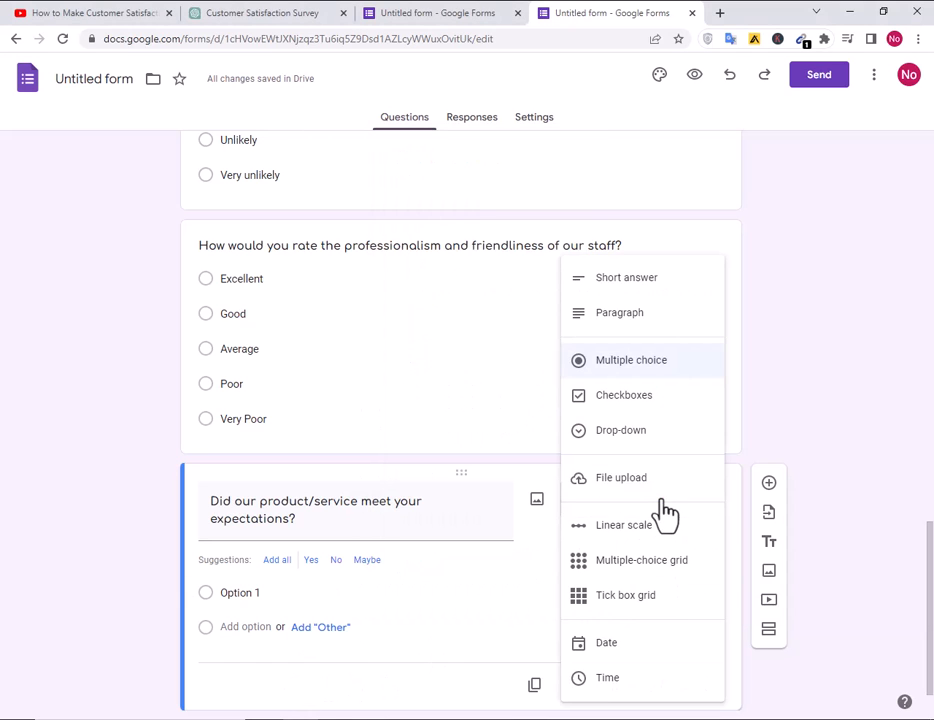
{"action": "left_click", "coordinate": [628, 432]}
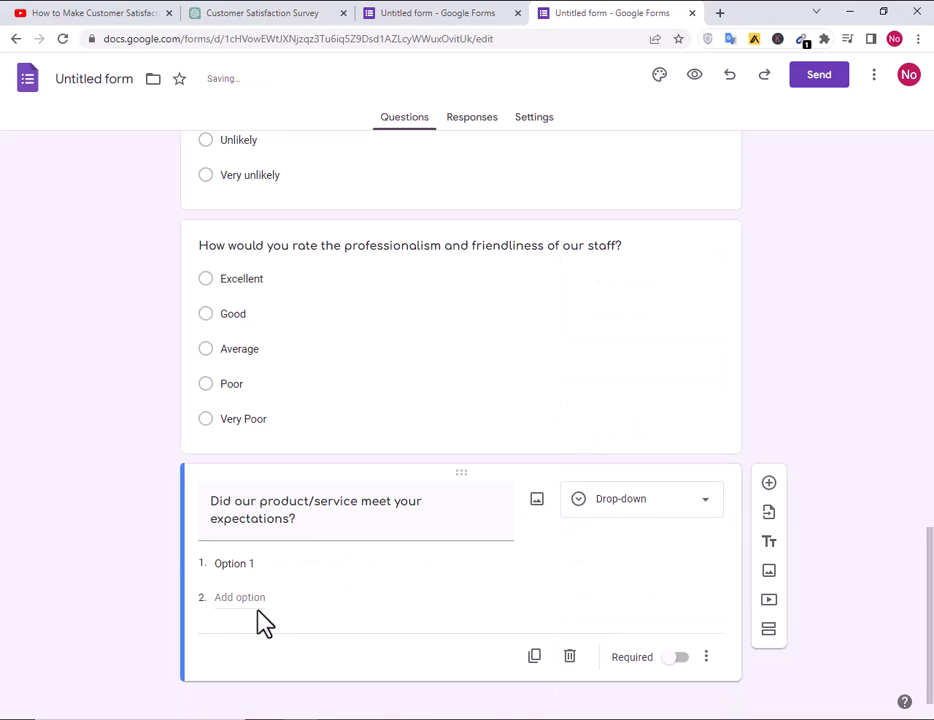
{"action": "left_click", "coordinate": [268, 564]}
{"action": "key", "text": "ctrl+v"}
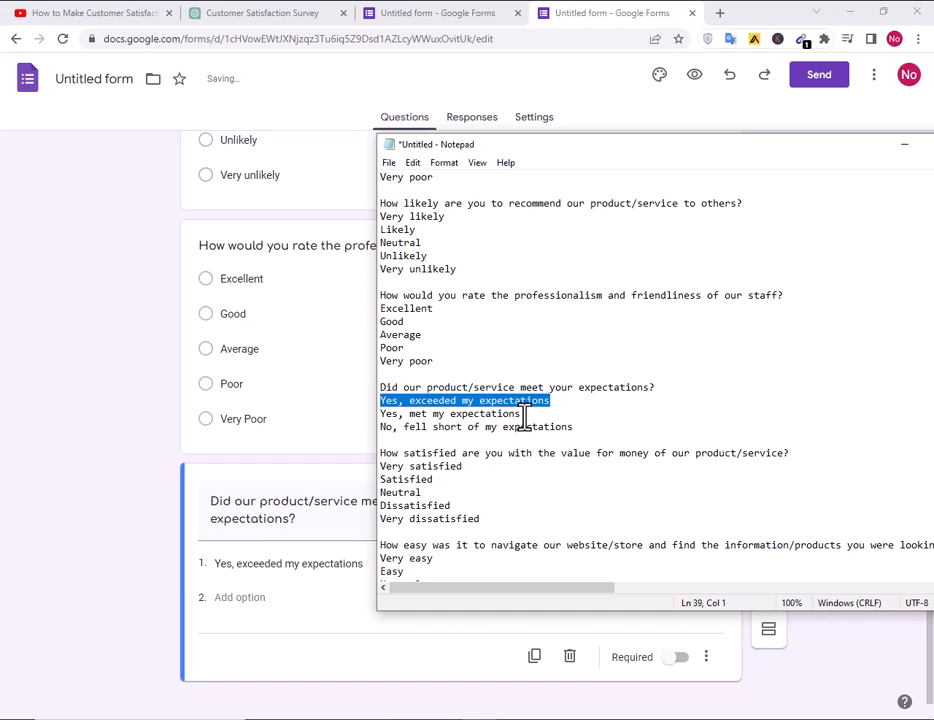
Add a second option to the expectations question reading "Yes, met my expectations", copied from Notepad
{"action": "left_click_drag", "start_coordinate": [523, 418], "coordinate": [355, 418]}
{"action": "key", "text": "ctrl+c"}
{"action": "left_click", "coordinate": [249, 598]}
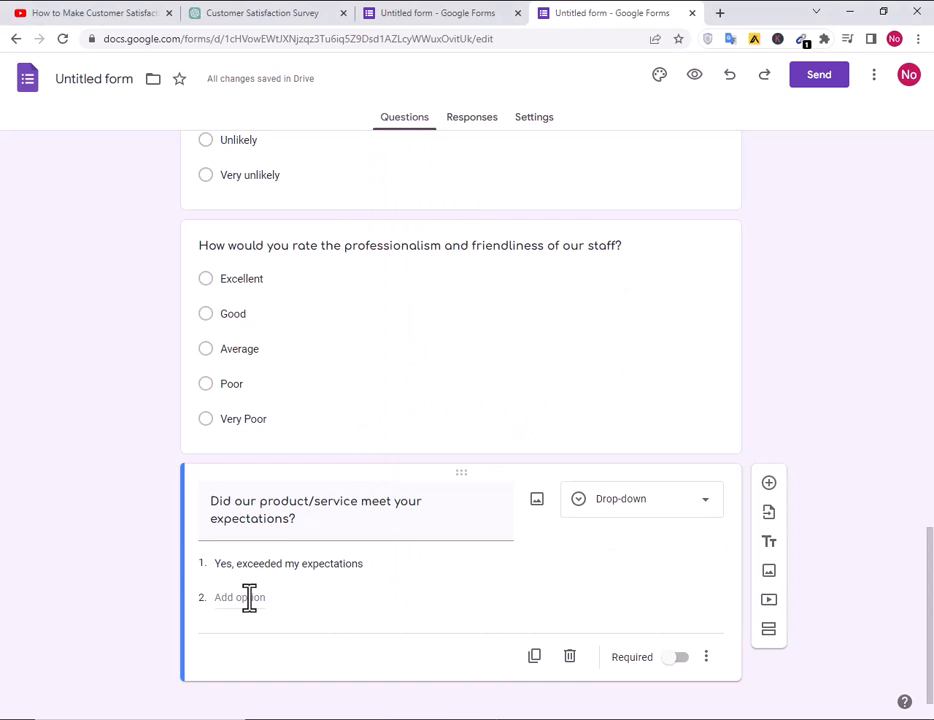
{"action": "key", "text": "ctrl+v"}
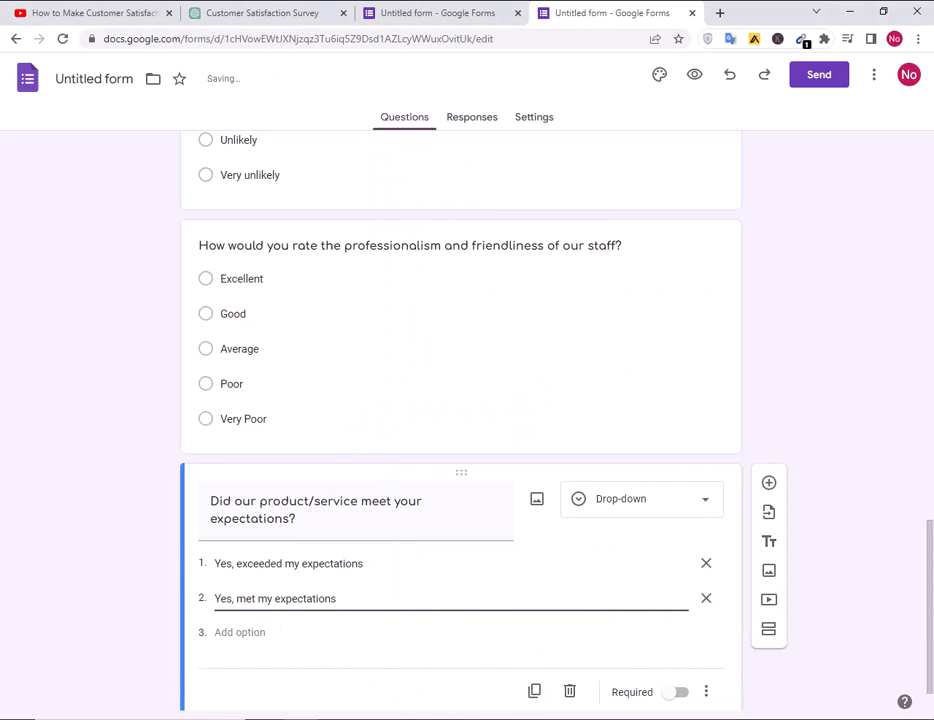
Add a third option to the expectations question reading "No, fell short of my expectations", copied from Notepad
{"action": "key", "text": "alt+Tab"}
{"action": "left_click_drag", "start_coordinate": [565, 432], "coordinate": [337, 427]}
{"action": "key", "text": "ctrl+c"}
{"action": "key", "text": "alt+Tab"}
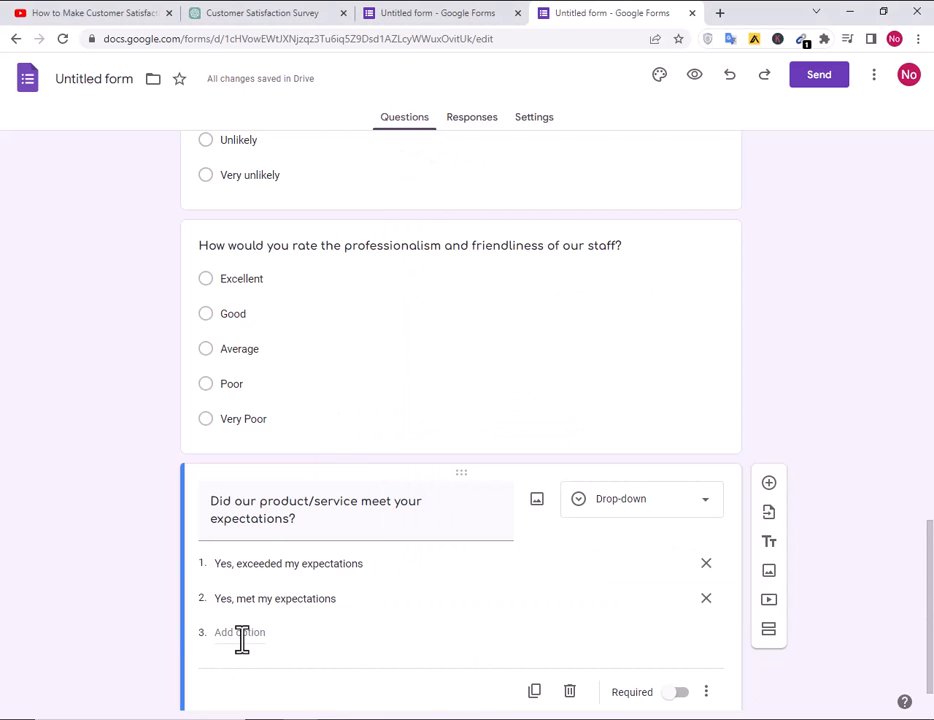
{"action": "left_click", "coordinate": [240, 634]}
{"action": "key", "text": "ctrl+v"}
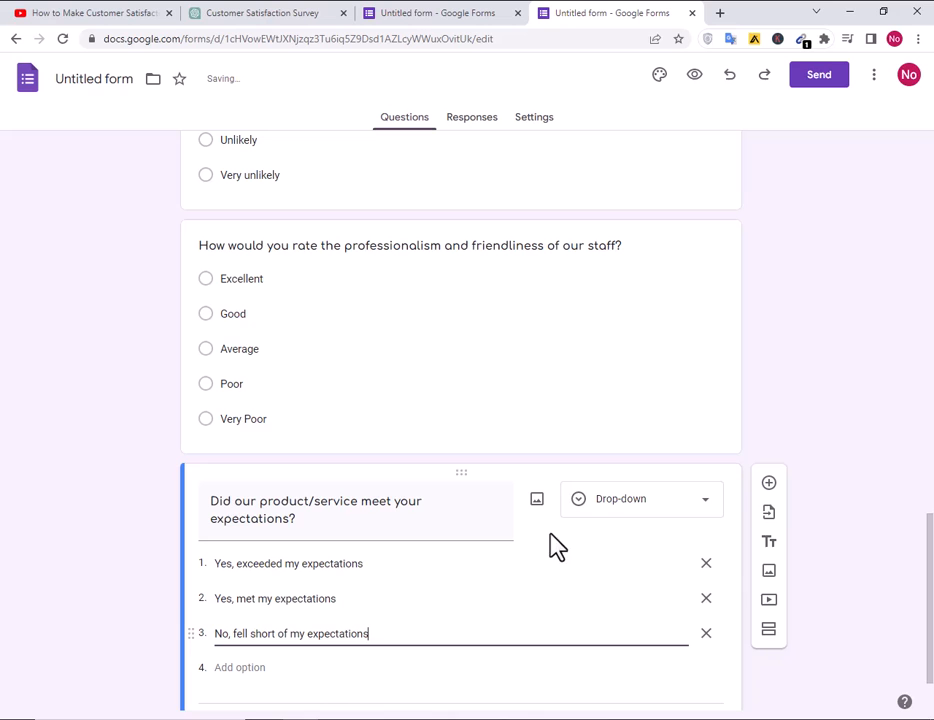
Add a multiple-choice question titled "Overall, how satisfied are you with our customer service?", copied from Notepad
{"action": "left_click", "coordinate": [769, 483]}
{"action": "key", "text": "alt+Tab"}
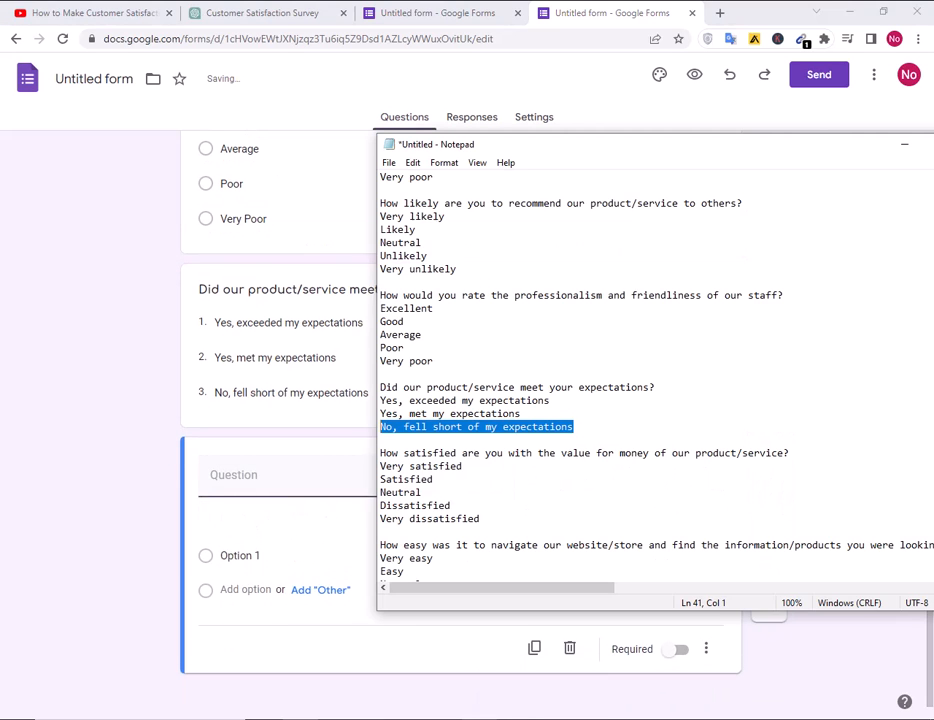
{"action": "scroll", "coordinate": [590, 470], "scroll_direction": "down", "scroll_amount": 3}
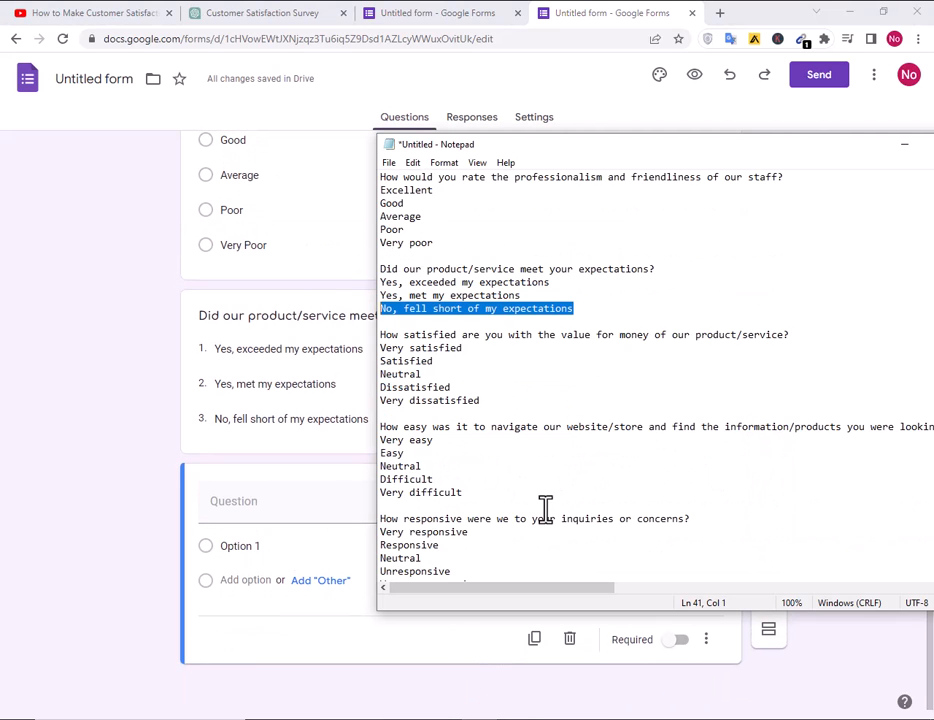
{"action": "scroll", "coordinate": [545, 508], "scroll_direction": "down", "scroll_amount": 5}
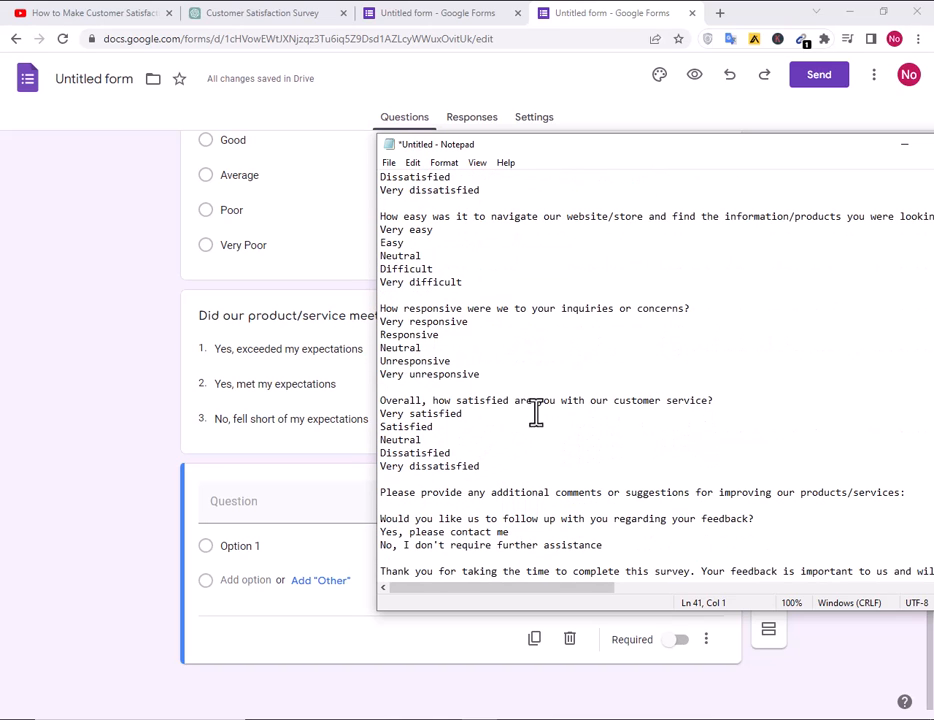
{"action": "left_click_drag", "start_coordinate": [383, 400], "coordinate": [714, 400]}
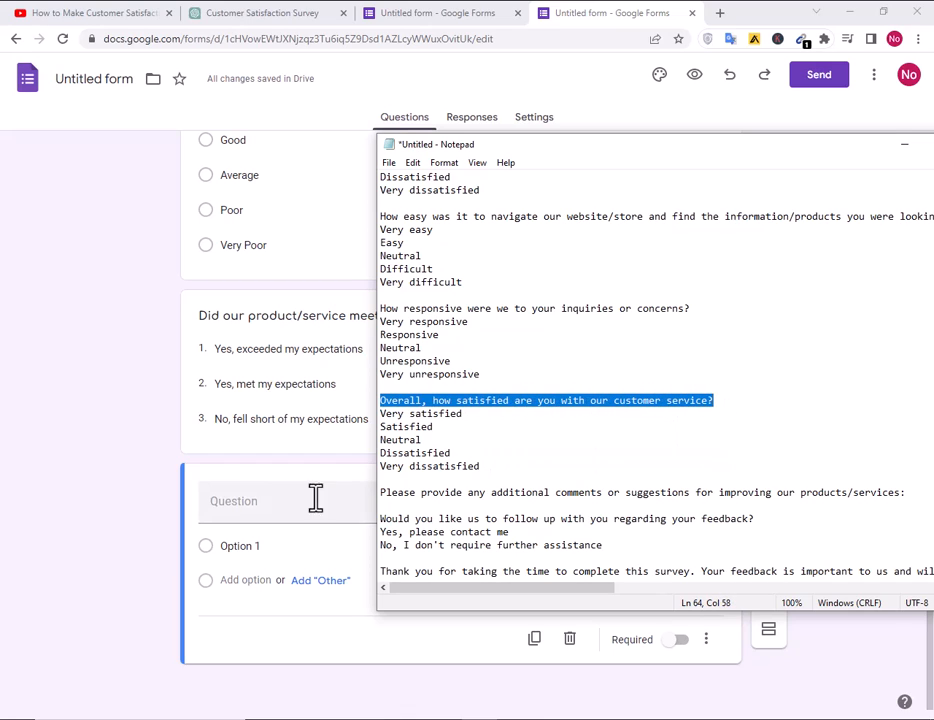
{"action": "left_click", "coordinate": [242, 505]}
{"action": "key", "text": "ctrl+v"}
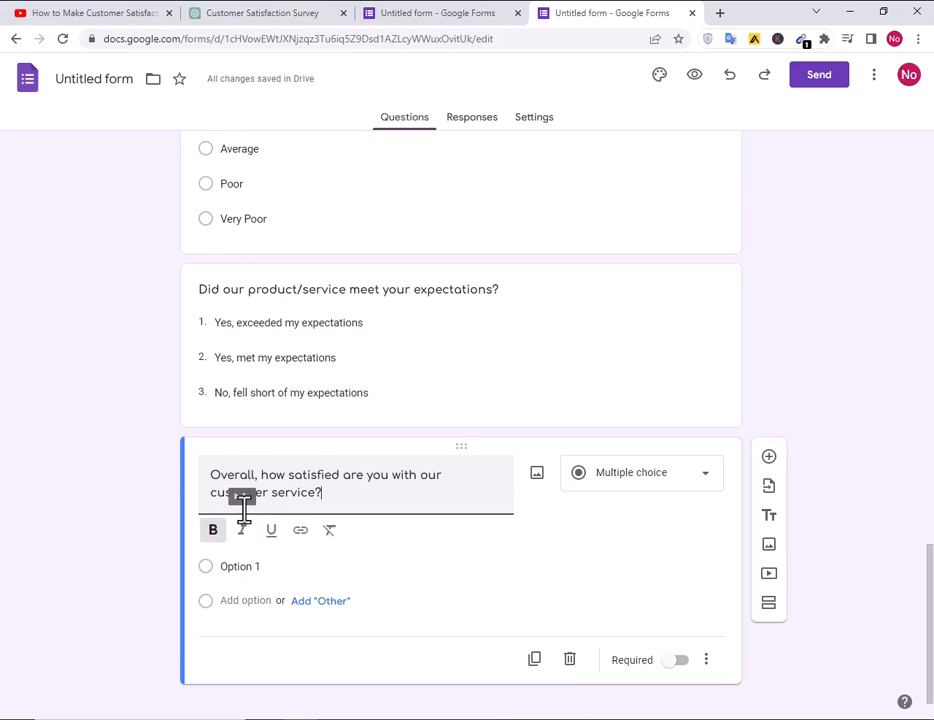
{"action": "left_click", "coordinate": [690, 480]}
{"action": "left_click", "coordinate": [631, 310]}
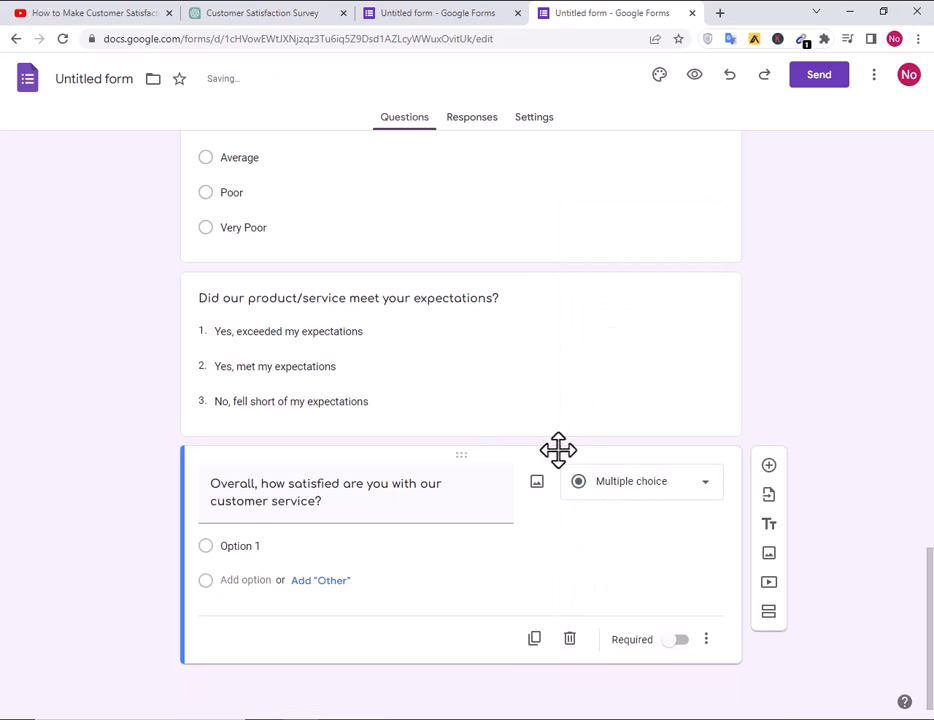
Set the first option of the customer service satisfaction question to "Very satisfied", copied from Notepad
{"action": "key", "text": "alt+Tab"}
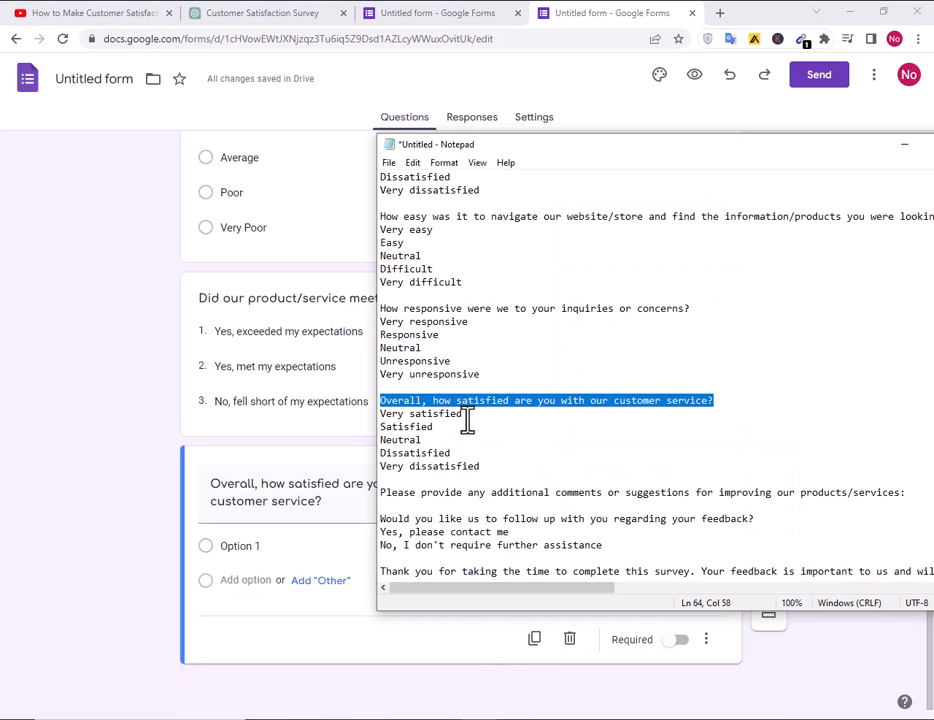
{"action": "left_click_drag", "start_coordinate": [463, 413], "coordinate": [383, 414]}
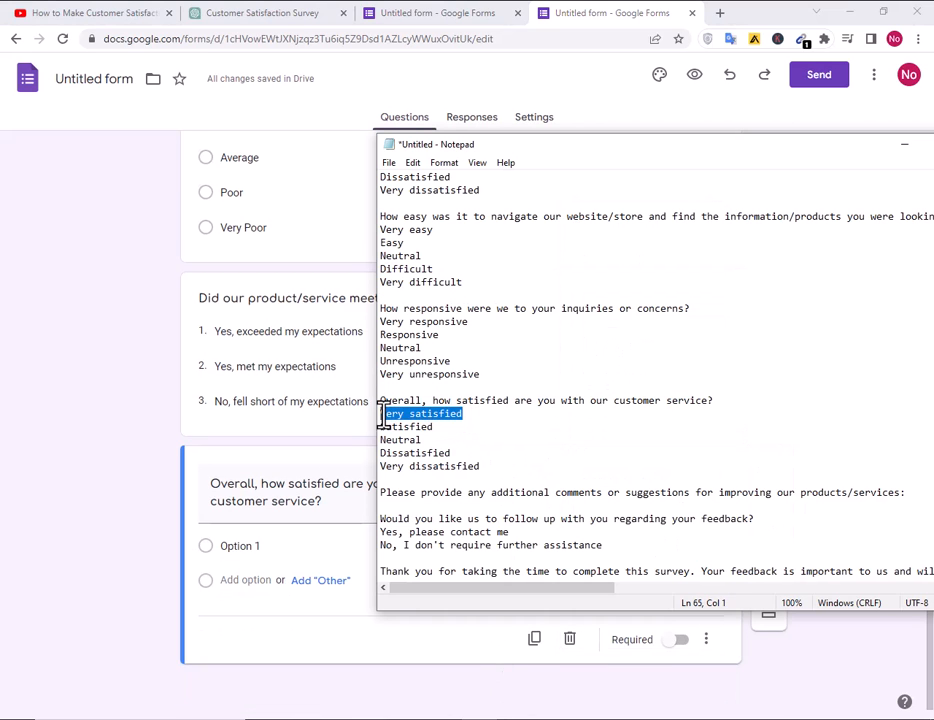
{"action": "left_click", "coordinate": [258, 545]}
{"action": "key", "text": "ctrl+v"}
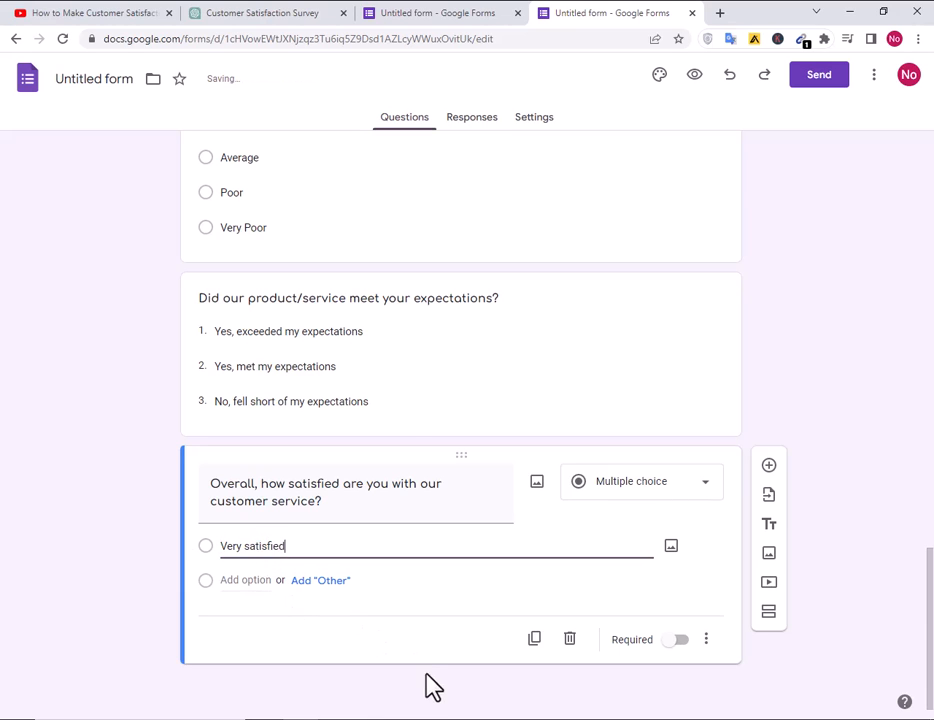
Add a second option to the customer service satisfaction question reading "Satisfied", copied from Notepad
{"action": "key", "text": "alt+Tab"}
{"action": "left_click_drag", "start_coordinate": [440, 426], "coordinate": [337, 430]}
{"action": "key", "text": "ctrl+c"}
{"action": "key", "text": "alt+Tab"}
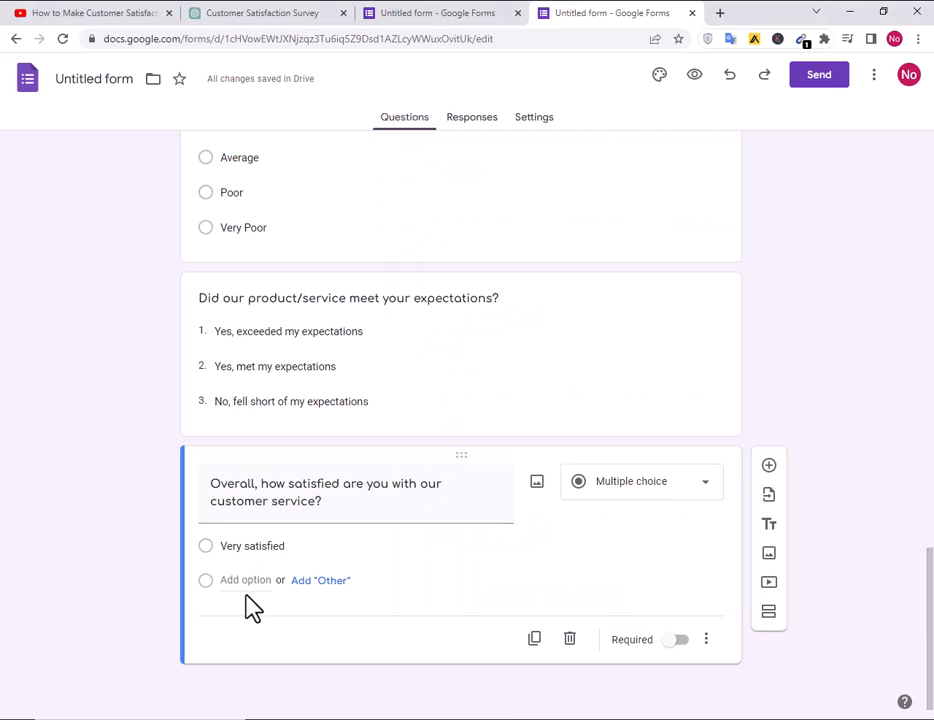
{"action": "left_click", "coordinate": [247, 581]}
{"action": "key", "text": "ctrl+v"}
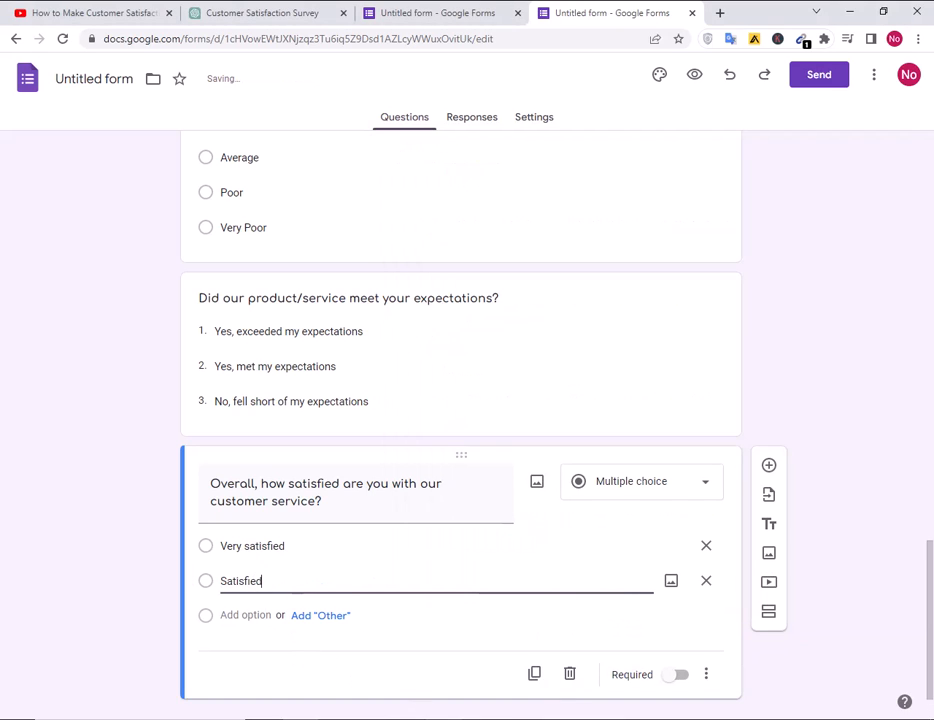
Add a third option to the customer service satisfaction question reading "Neutral", copied from Notepad
{"action": "key", "text": "alt+Tab"}
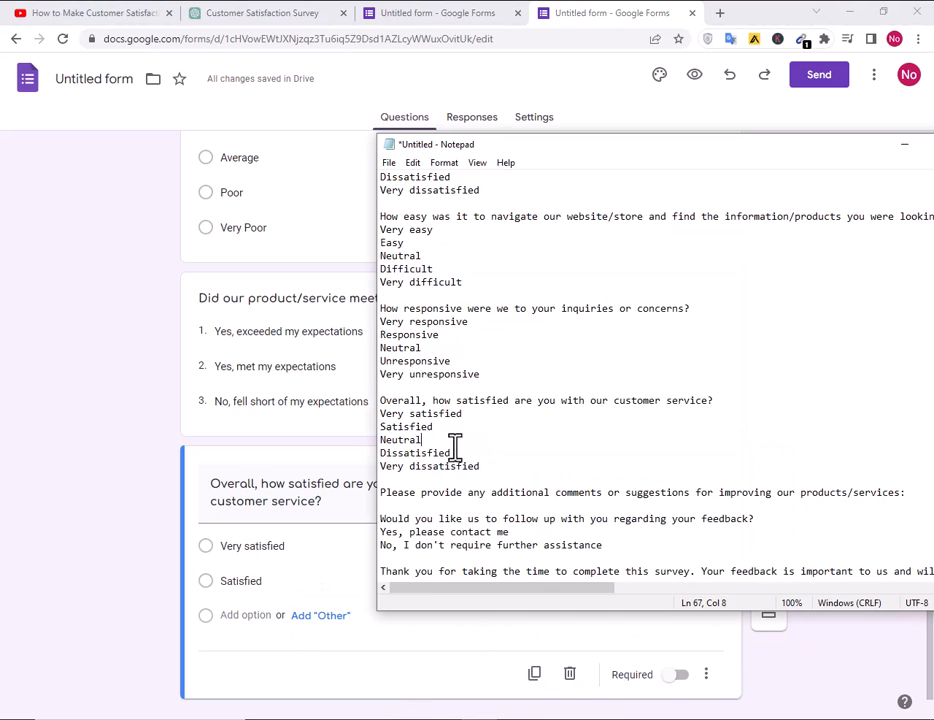
{"action": "left_click_drag", "start_coordinate": [454, 444], "coordinate": [380, 438]}
{"action": "key", "text": "alt+Tab"}
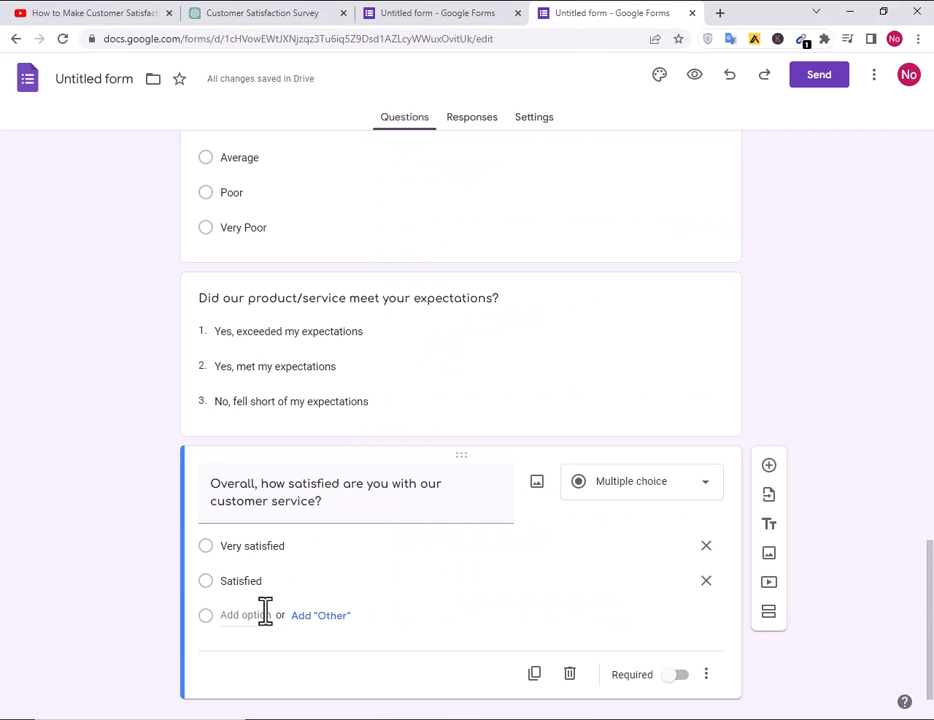
{"action": "left_click", "coordinate": [265, 614]}
{"action": "key", "text": "ctrl+v"}
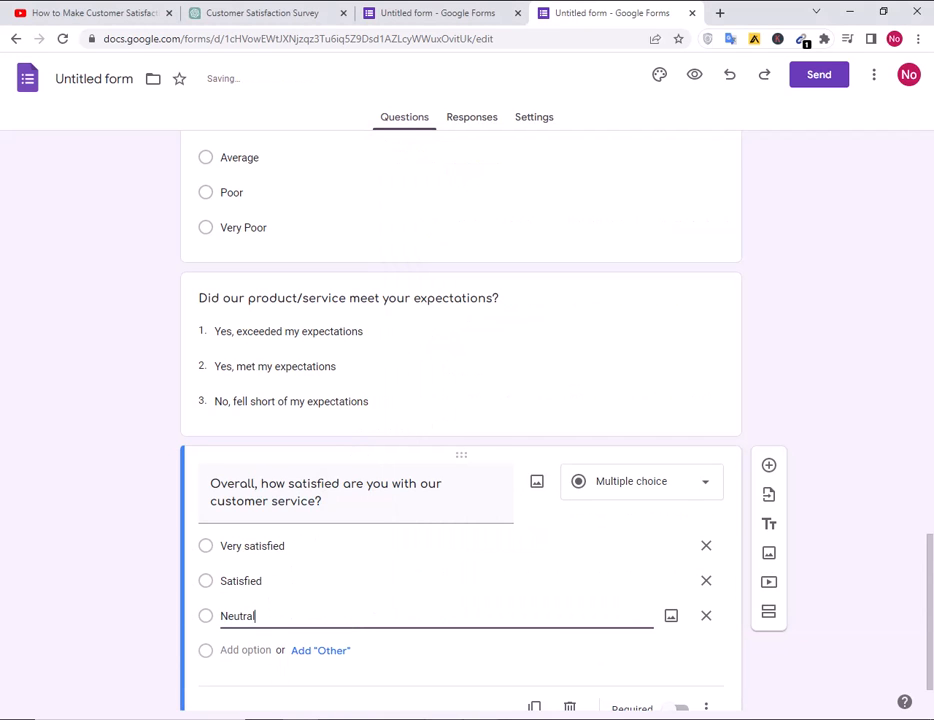
Add a fourth option to the customer service satisfaction question reading "Dissatisfied", copied from Notepad
{"action": "key", "text": "alt+Tab"}
{"action": "left_click_drag", "start_coordinate": [461, 454], "coordinate": [360, 452]}
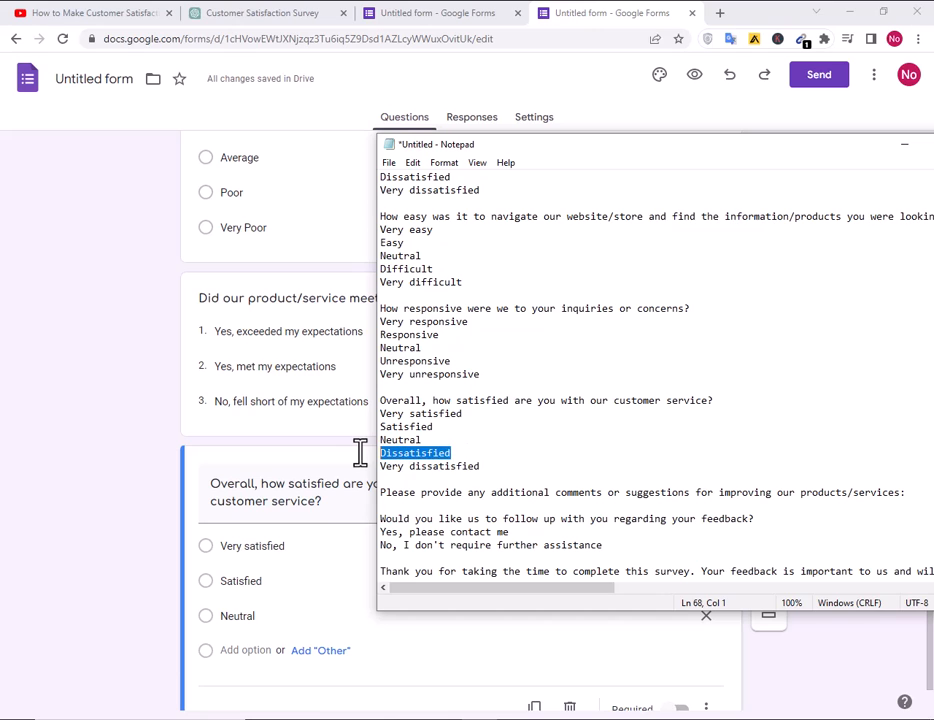
{"action": "key", "text": "alt+Tab"}
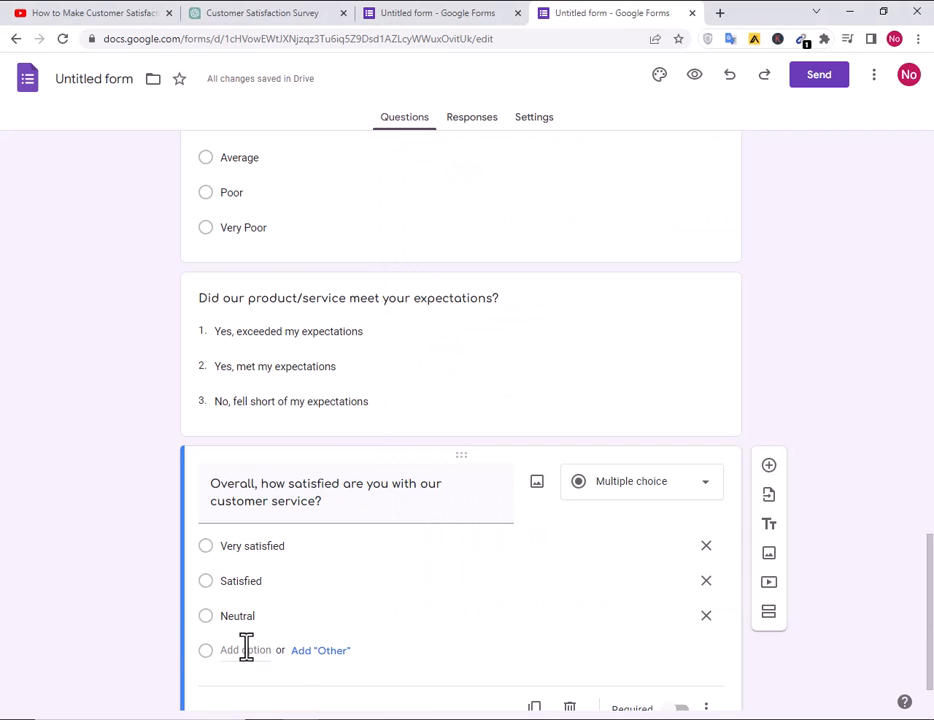
{"action": "left_click", "coordinate": [246, 650]}
{"action": "key", "text": "ctrl+v"}
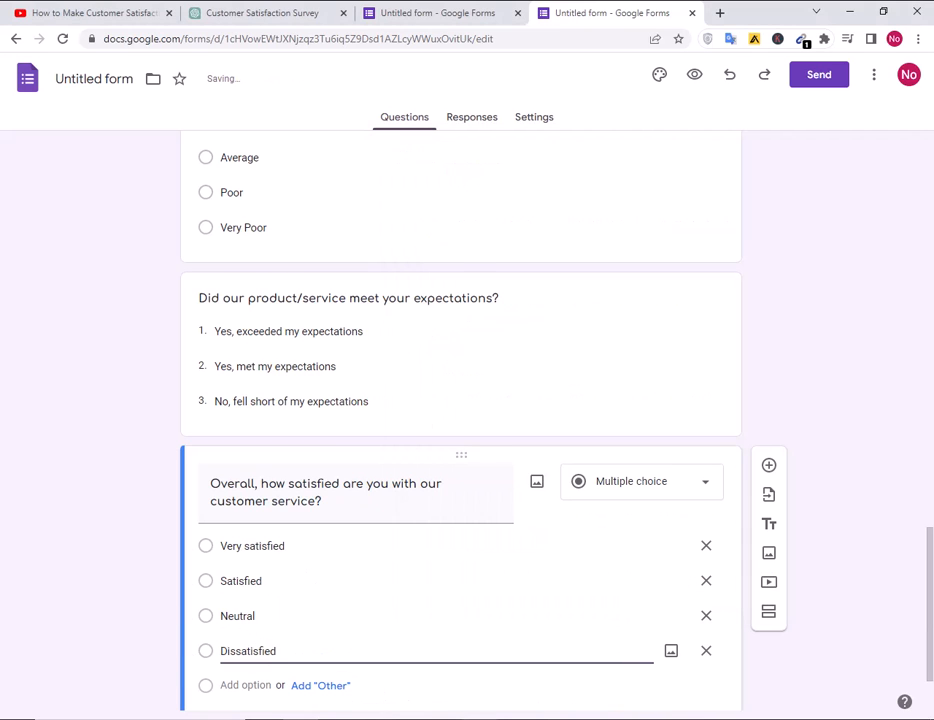
Add a fifth option to the customer service satisfaction question reading "Very dissatisfied", copied from Notepad
{"action": "key", "text": "alt+Tab"}
{"action": "left_click_drag", "start_coordinate": [486, 468], "coordinate": [365, 468]}
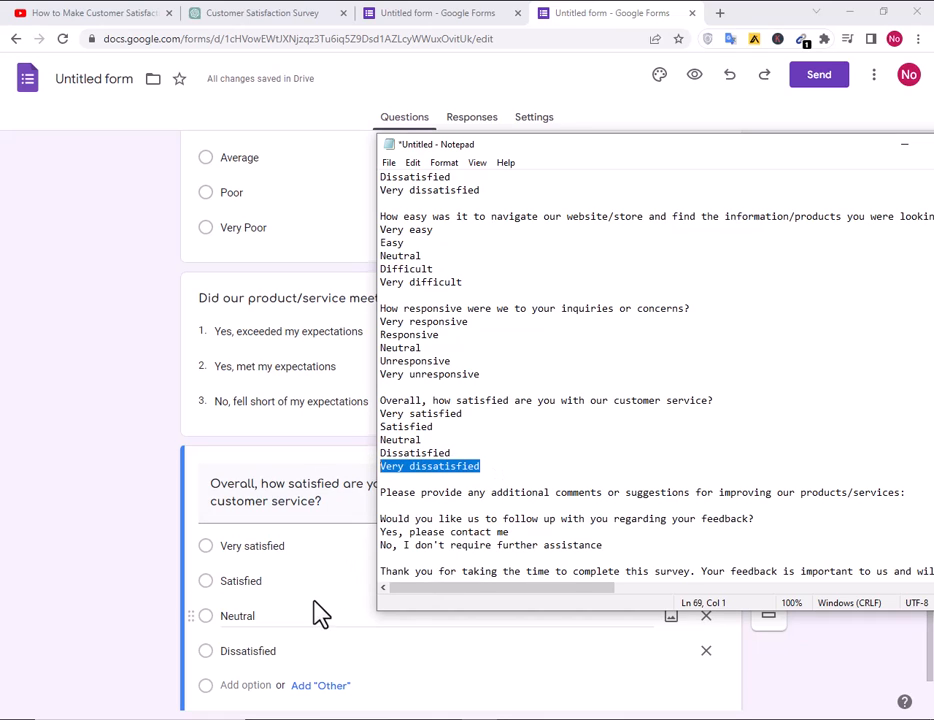
{"action": "scroll", "coordinate": [300, 605], "scroll_direction": "down", "scroll_amount": 1}
{"action": "key", "text": "alt+Tab"}
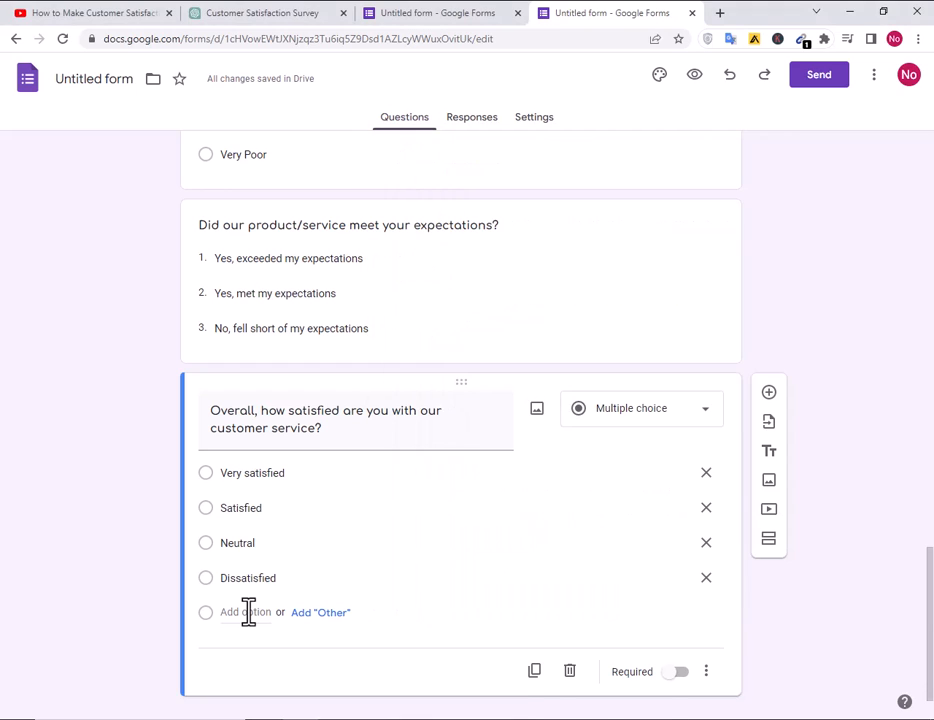
{"action": "left_click", "coordinate": [245, 612]}
{"action": "key", "text": "ctrl+v"}
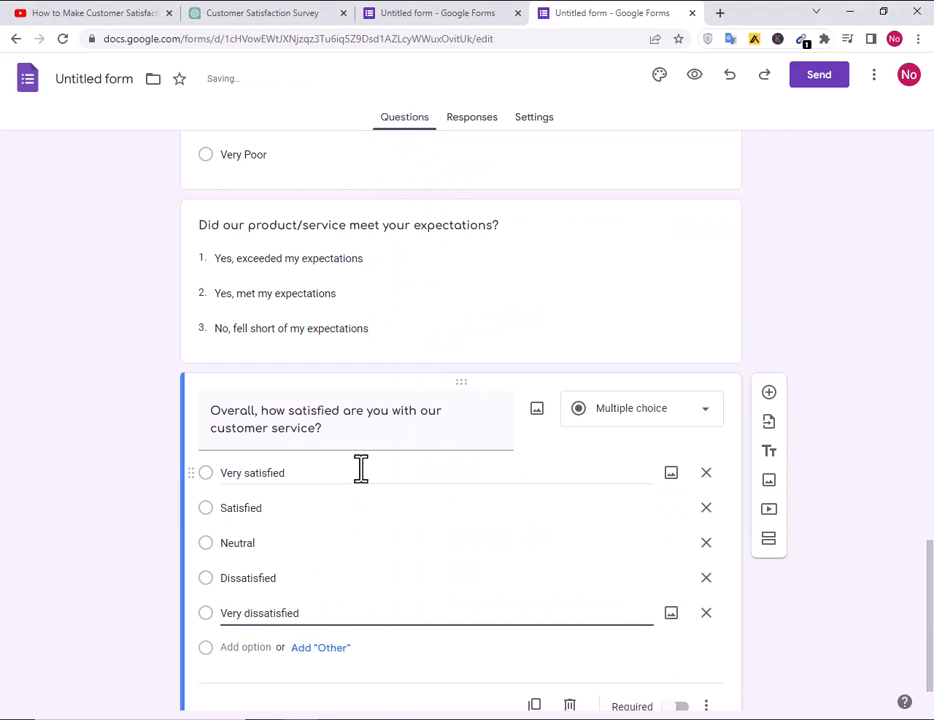
Review the whole survey form from the header image and title down to the final question
{"action": "scroll", "coordinate": [361, 469], "scroll_direction": "up", "scroll_amount": 2}
{"action": "scroll", "coordinate": [361, 469], "scroll_direction": "up", "scroll_amount": 15}
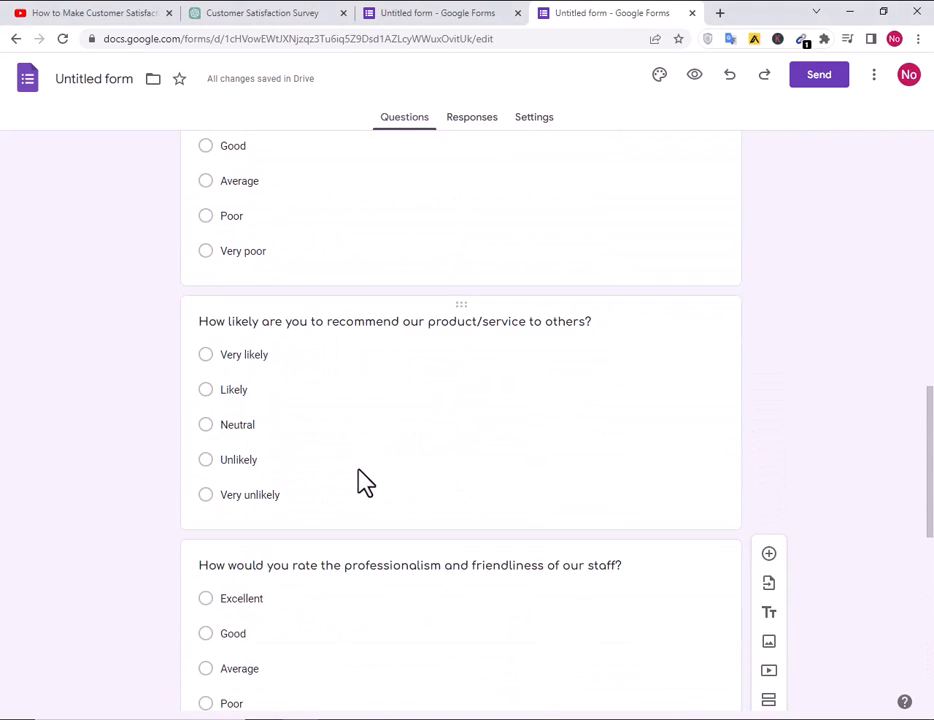
{"action": "scroll", "coordinate": [361, 469], "scroll_direction": "up", "scroll_amount": 1}
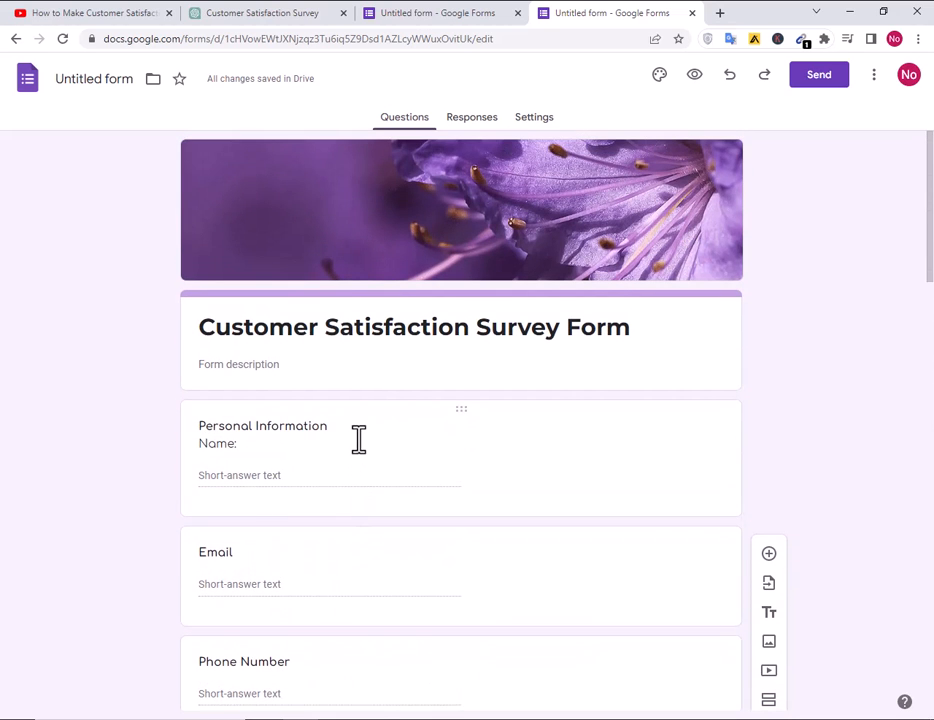
{"action": "scroll", "coordinate": [350, 462], "scroll_direction": "down", "scroll_amount": 3}
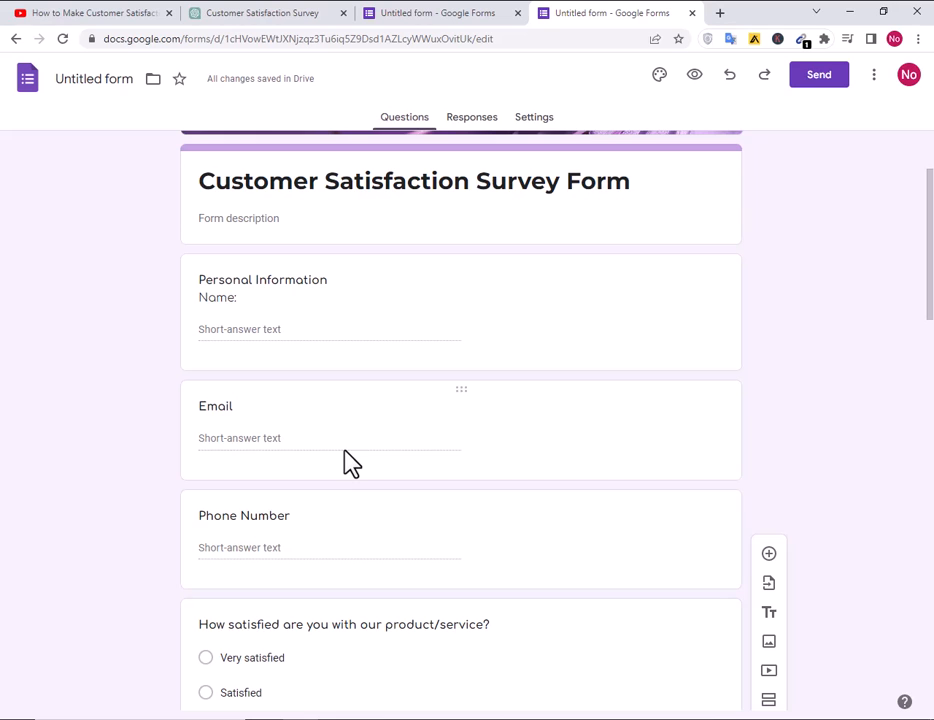
{"action": "scroll", "coordinate": [350, 462], "scroll_direction": "down", "scroll_amount": 10}
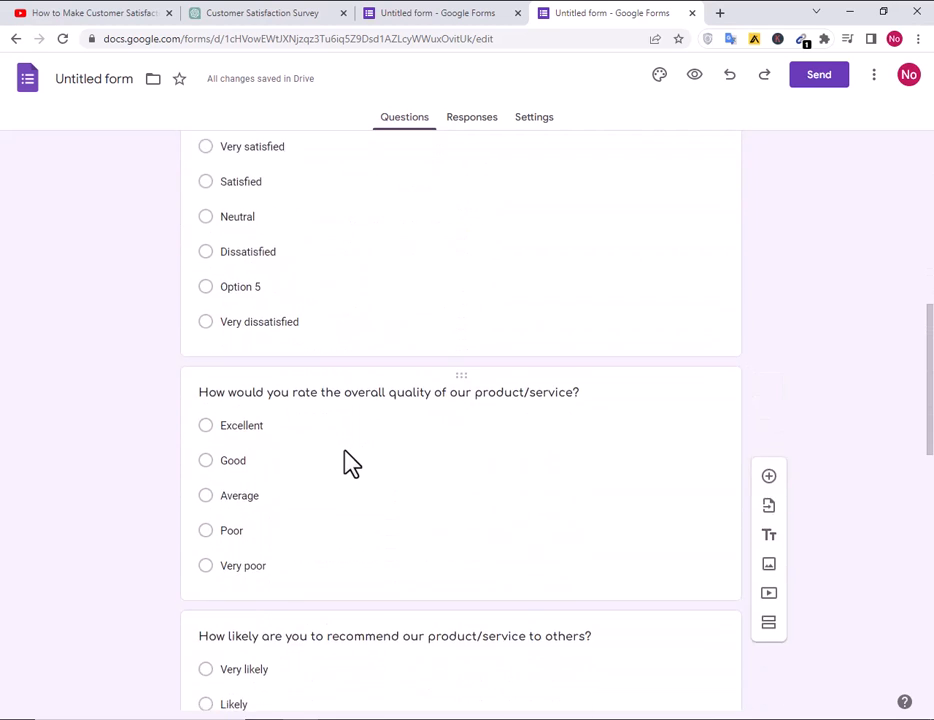
{"action": "scroll", "coordinate": [350, 462], "scroll_direction": "down", "scroll_amount": 20}
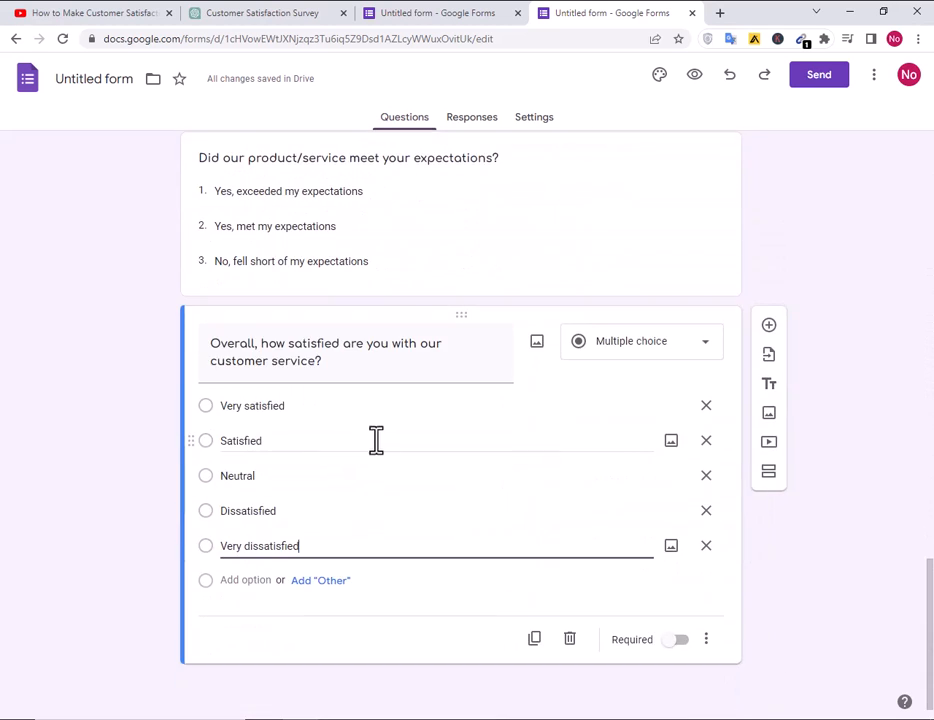
Change the form's theme colour to the dark purple in the fourth colour swatch
{"action": "scroll", "coordinate": [379, 442], "scroll_direction": "up", "scroll_amount": 15}
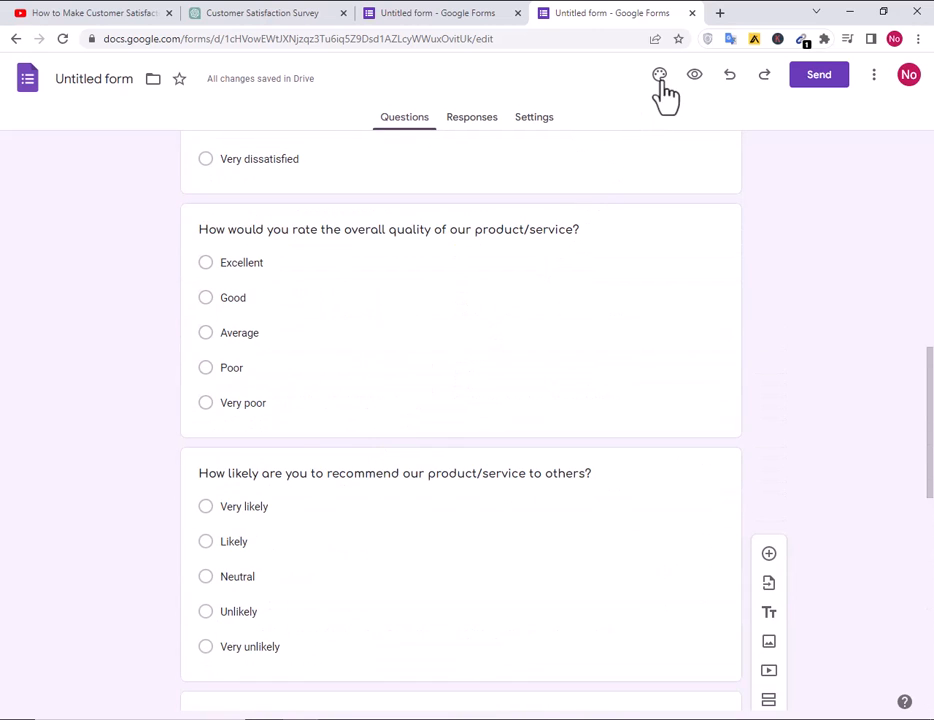
{"action": "left_click", "coordinate": [659, 76]}
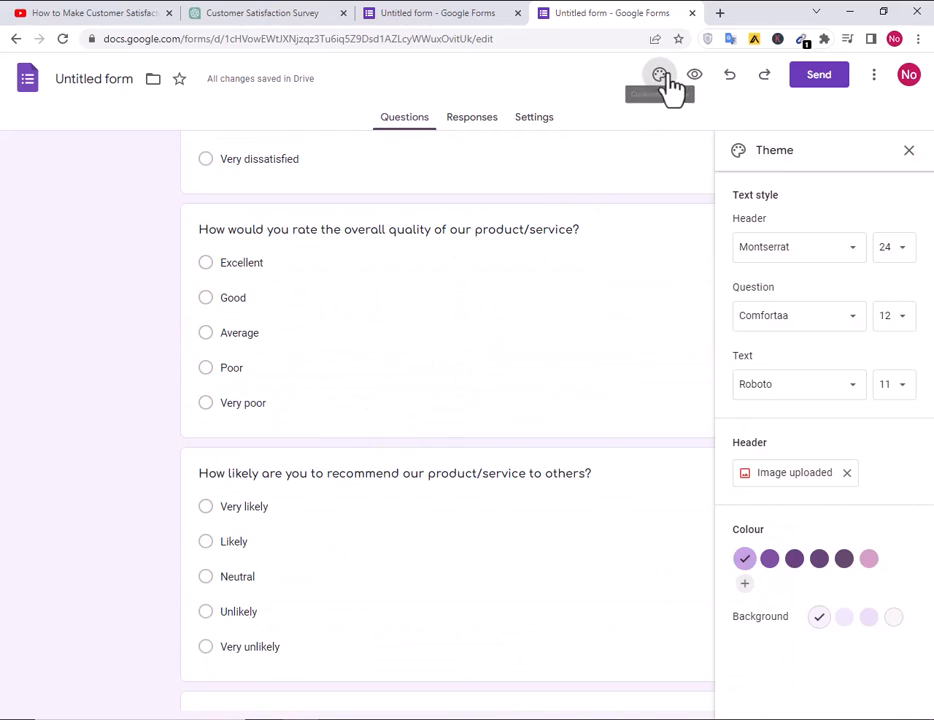
{"action": "left_click", "coordinate": [797, 559]}
{"action": "left_click", "coordinate": [842, 559]}
{"action": "scroll", "coordinate": [567, 538], "scroll_direction": "up", "scroll_amount": 10}
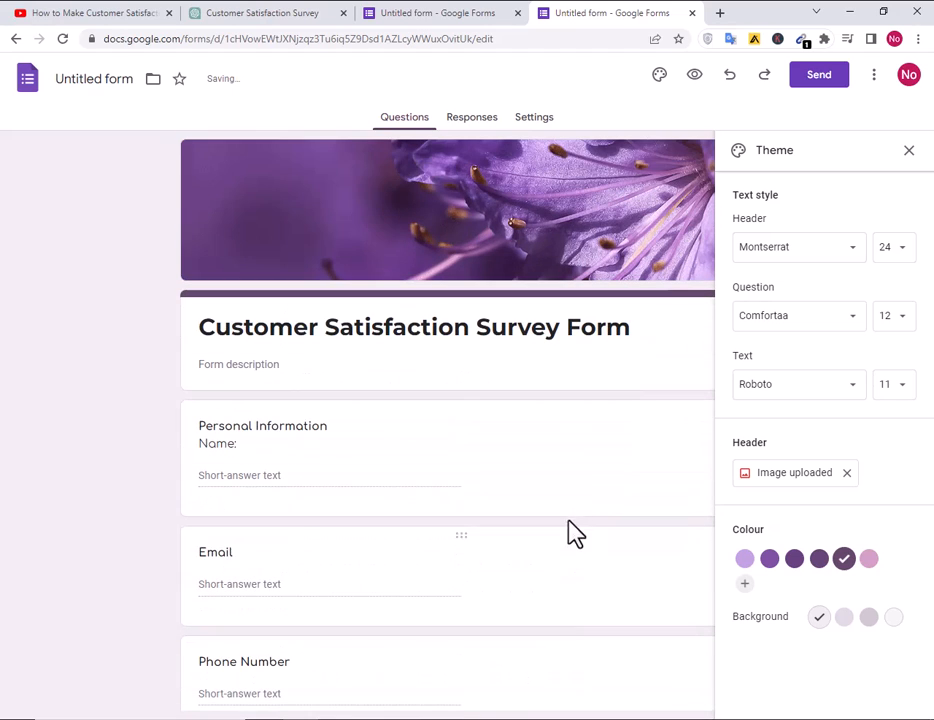
{"action": "left_click", "coordinate": [870, 561]}
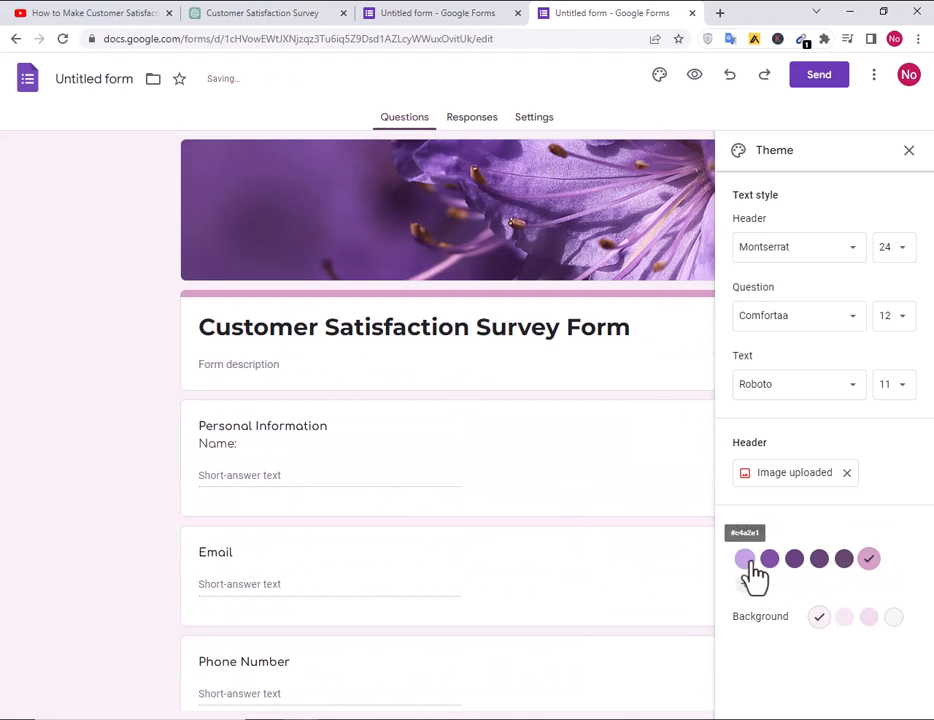
{"action": "left_click", "coordinate": [820, 563]}
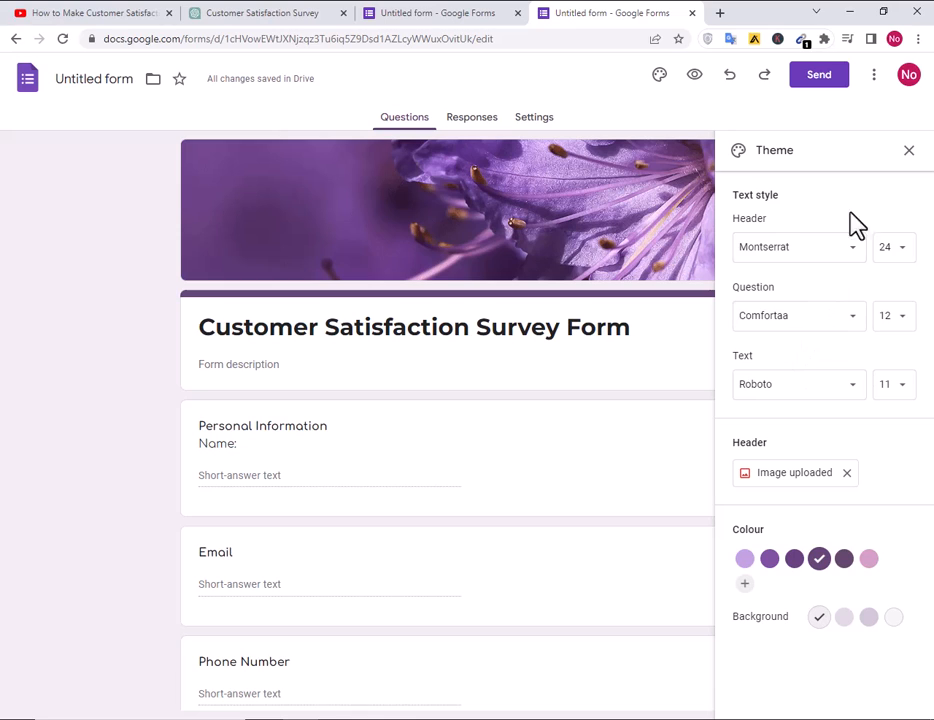
{"action": "left_click", "coordinate": [908, 152]}
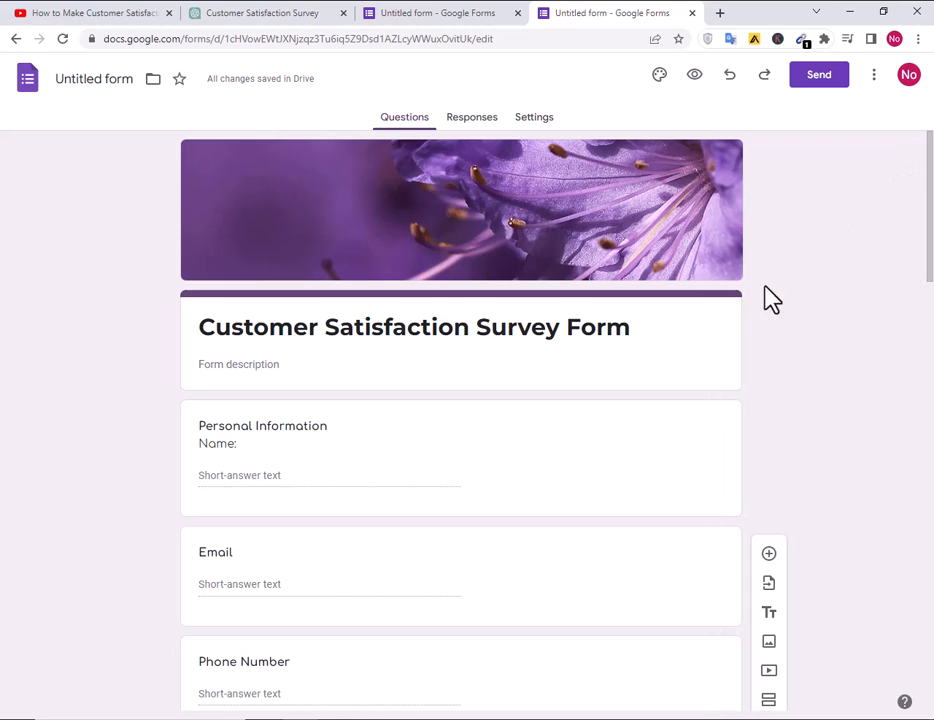
Preview the survey as respondents see it and check the name, email and phone number answer fields
{"action": "left_click", "coordinate": [694, 76]}
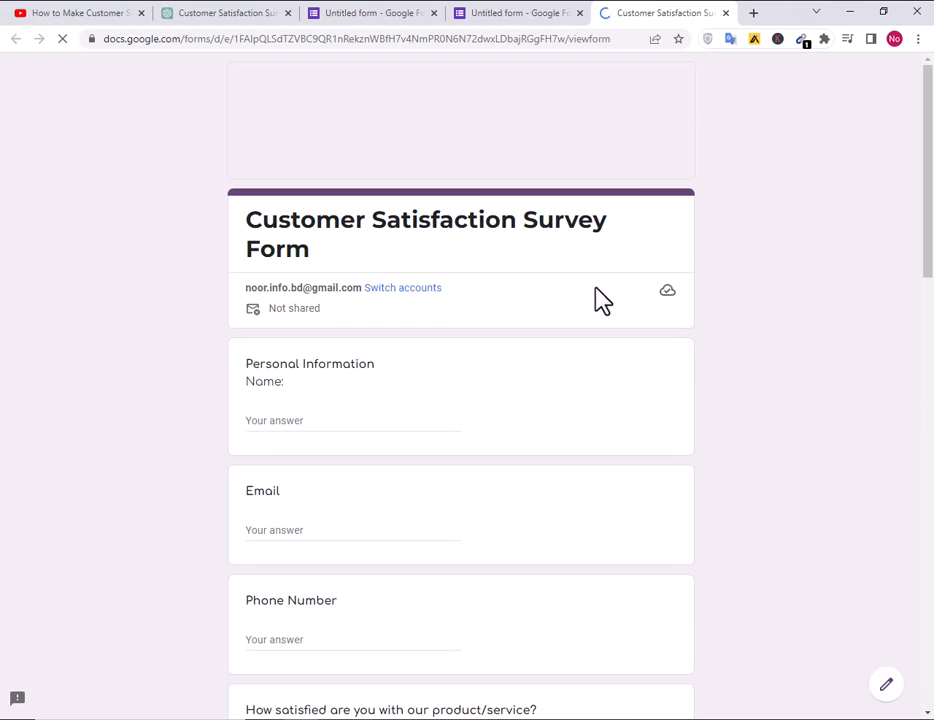
{"action": "scroll", "coordinate": [753, 379], "scroll_direction": "down", "scroll_amount": 3}
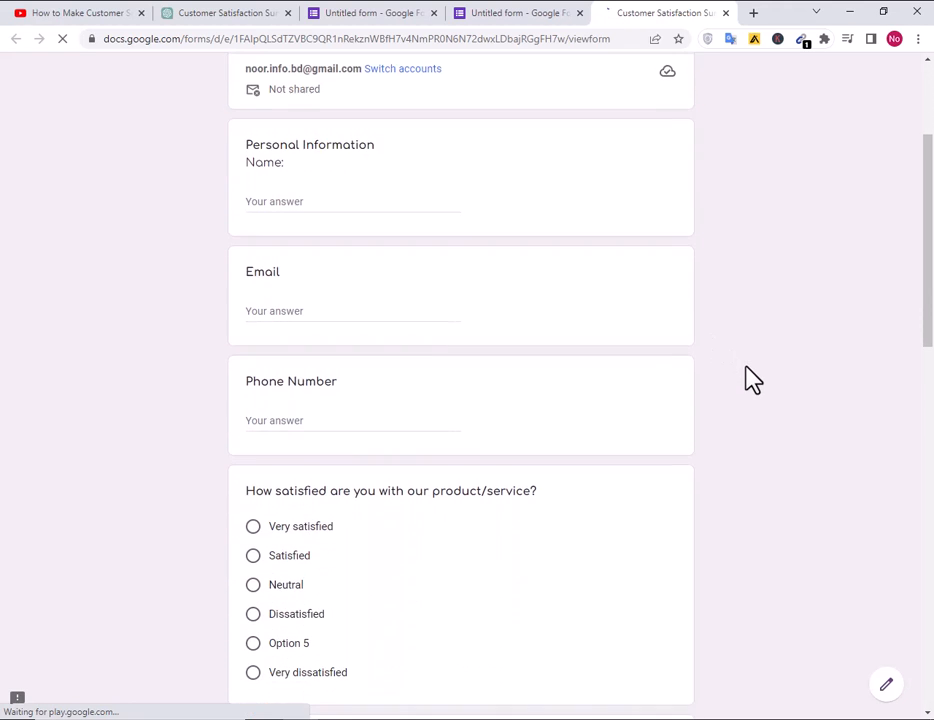
{"action": "scroll", "coordinate": [751, 380], "scroll_direction": "up", "scroll_amount": 2}
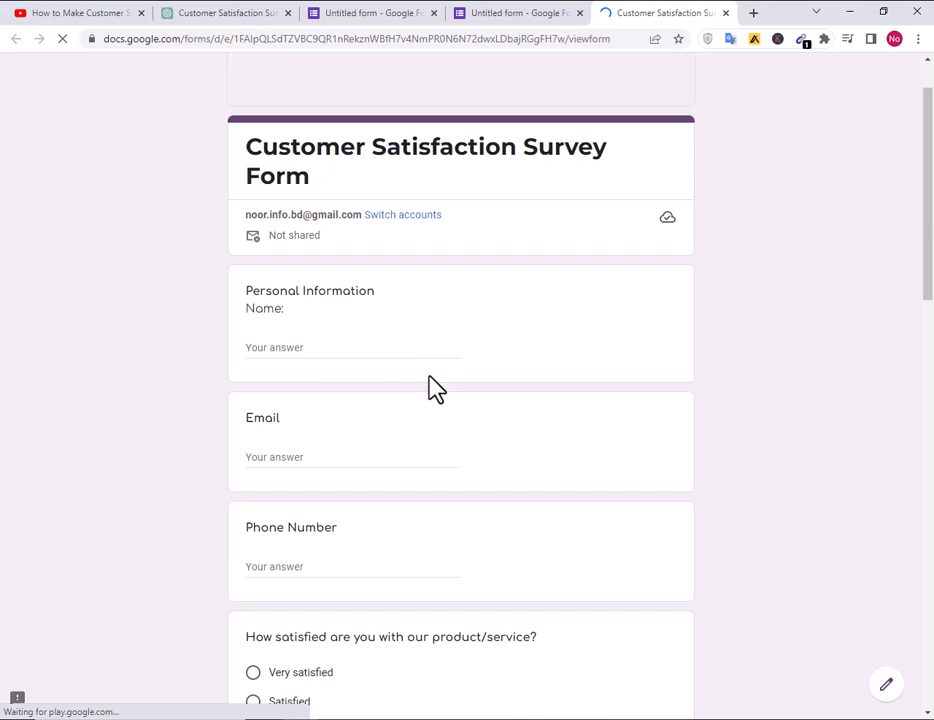
{"action": "left_click", "coordinate": [299, 347]}
{"action": "left_click", "coordinate": [285, 457]}
{"action": "scroll", "coordinate": [362, 450], "scroll_direction": "down", "scroll_amount": 1}
{"action": "left_click", "coordinate": [304, 422]}
{"action": "scroll", "coordinate": [482, 432], "scroll_direction": "down", "scroll_amount": 2}
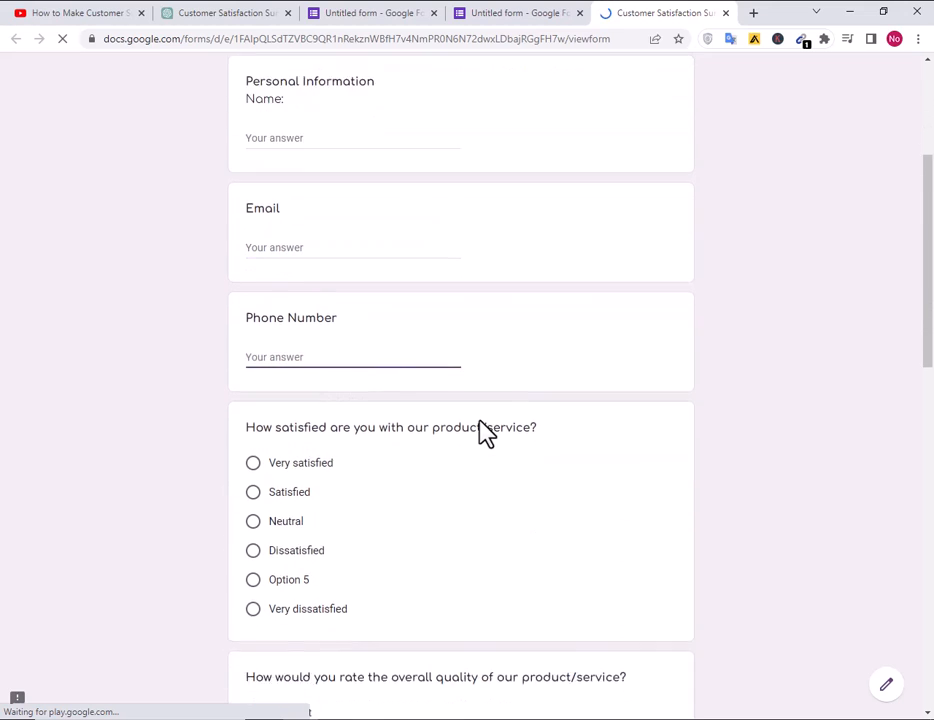
Answer "Very satisfied" for product satisfaction, "Average" for overall quality, "Unlikely" for recommendation, and "Excellent" for staff professionalism
{"action": "left_click", "coordinate": [253, 382]}
{"action": "scroll", "coordinate": [427, 431], "scroll_direction": "down", "scroll_amount": 3}
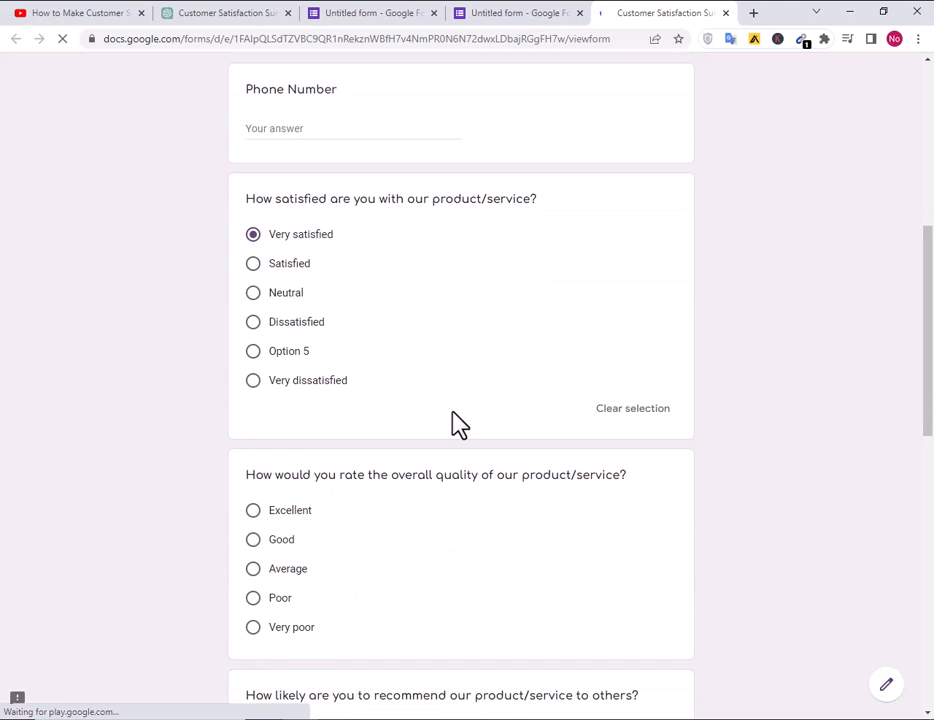
{"action": "left_click", "coordinate": [253, 422]}
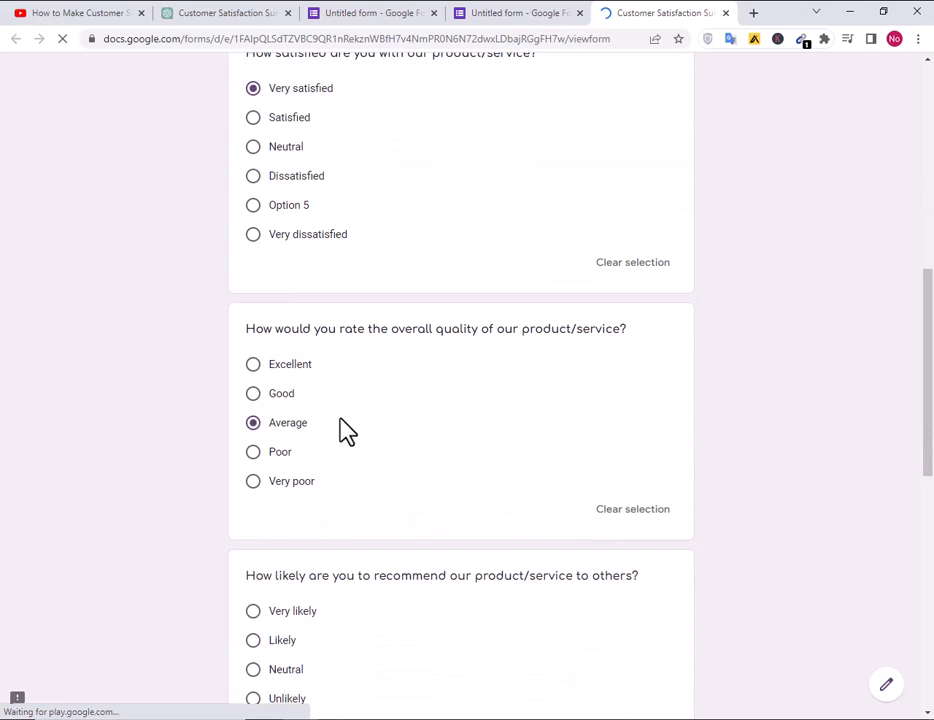
{"action": "scroll", "coordinate": [362, 436], "scroll_direction": "down", "scroll_amount": 4}
{"action": "left_click", "coordinate": [253, 260]}
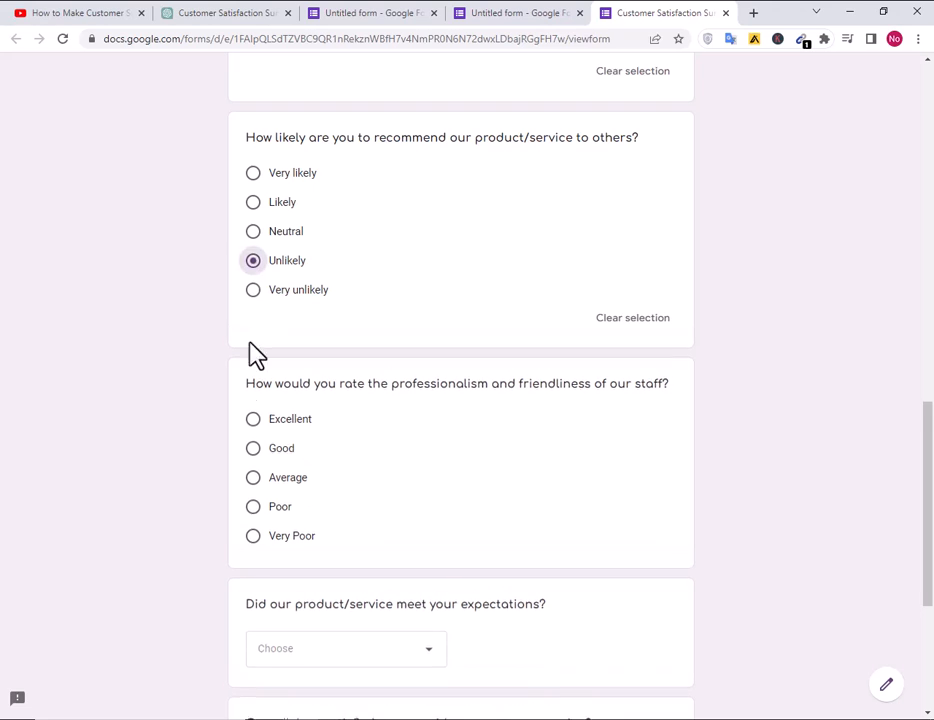
{"action": "left_click", "coordinate": [253, 420]}
Answer the expectations question with "Yes, exceeded my expectations" and the customer service question with "Dissatisfied"
{"action": "scroll", "coordinate": [365, 432], "scroll_direction": "down", "scroll_amount": 2}
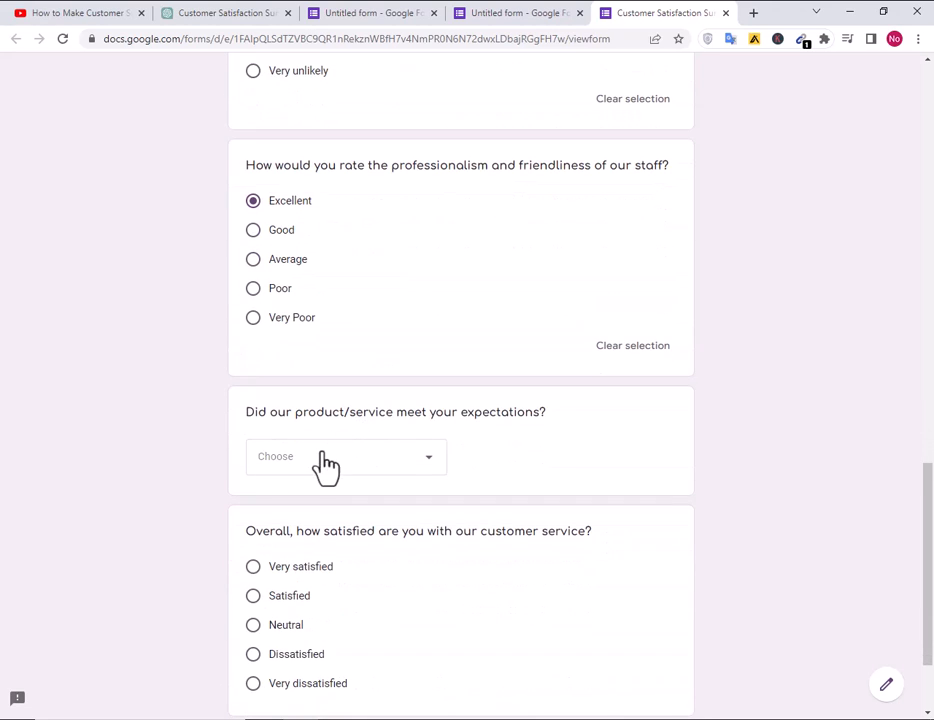
{"action": "left_click", "coordinate": [338, 462]}
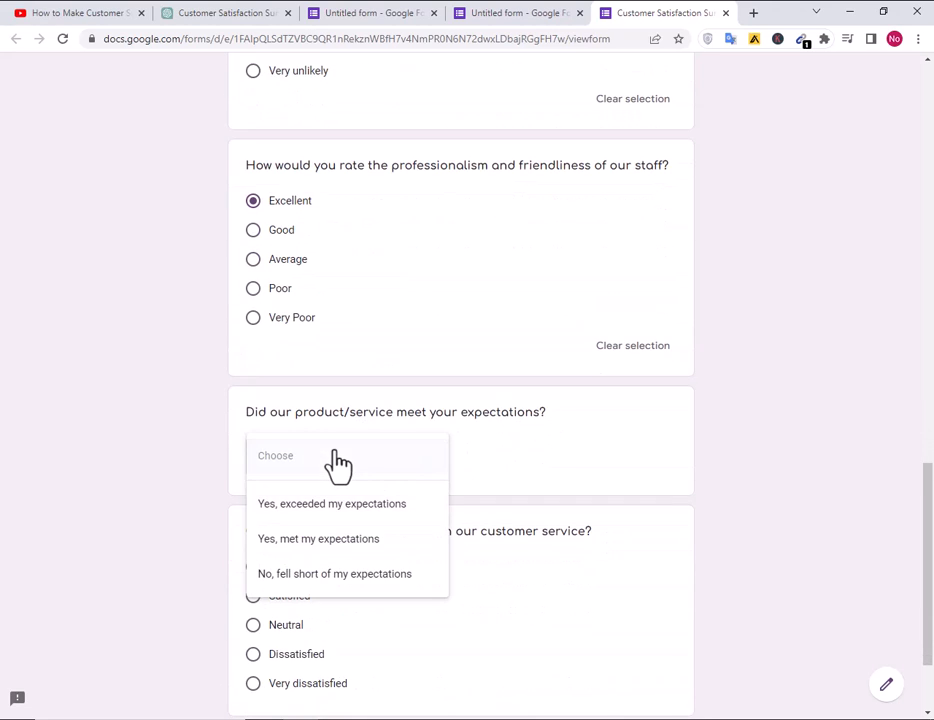
{"action": "left_click", "coordinate": [300, 512]}
{"action": "scroll", "coordinate": [420, 478], "scroll_direction": "down", "scroll_amount": 2}
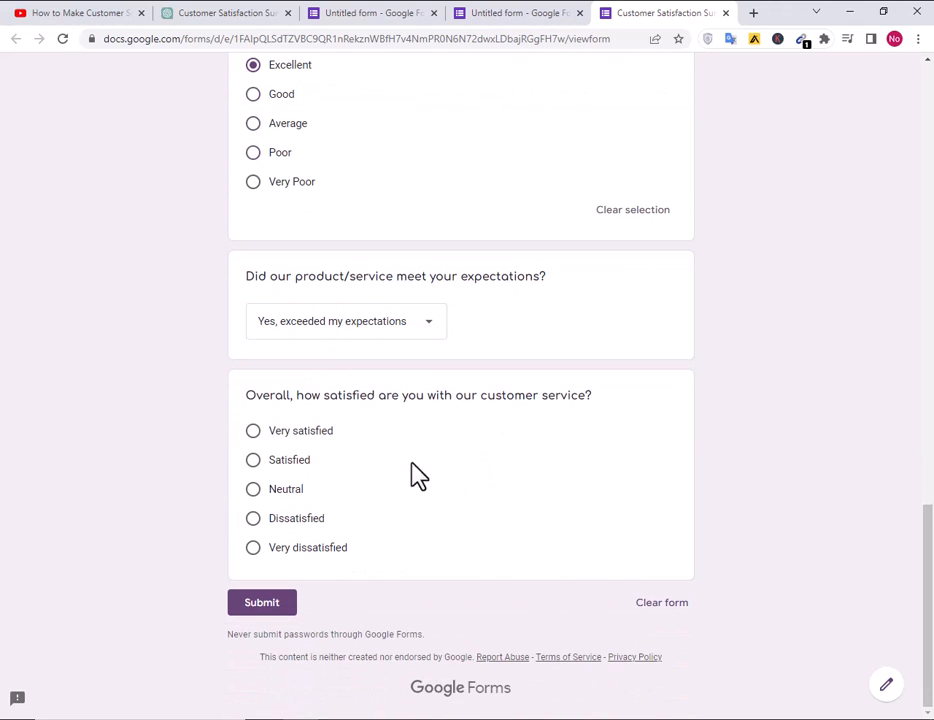
{"action": "left_click", "coordinate": [253, 518]}
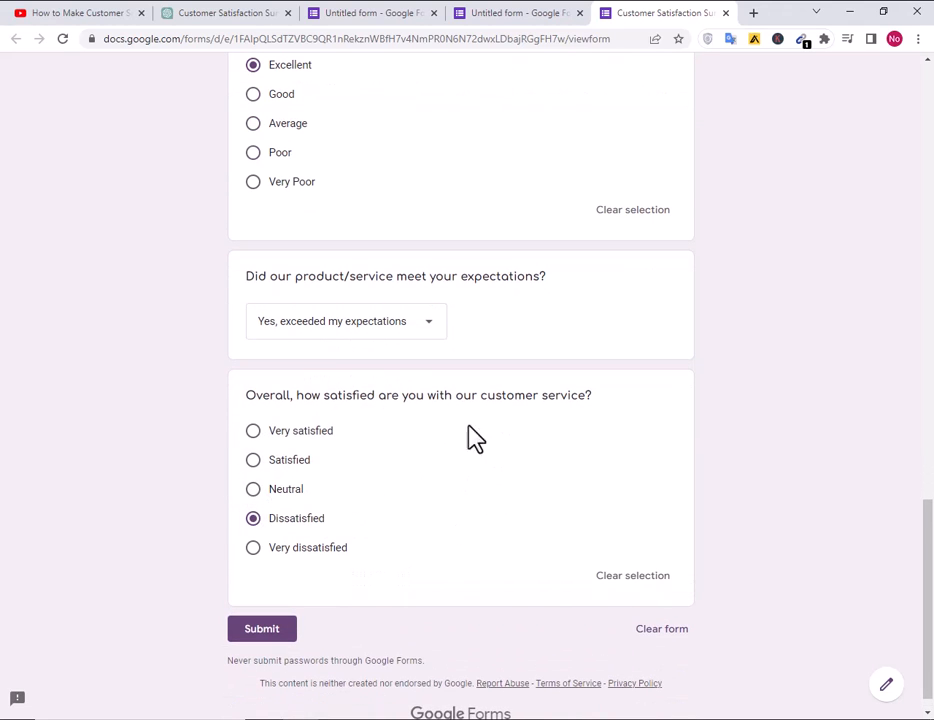
Fill in the respondent's name, email address and phone number in the survey's personal information questions
{"action": "scroll", "coordinate": [484, 537], "scroll_direction": "up", "scroll_amount": 13}
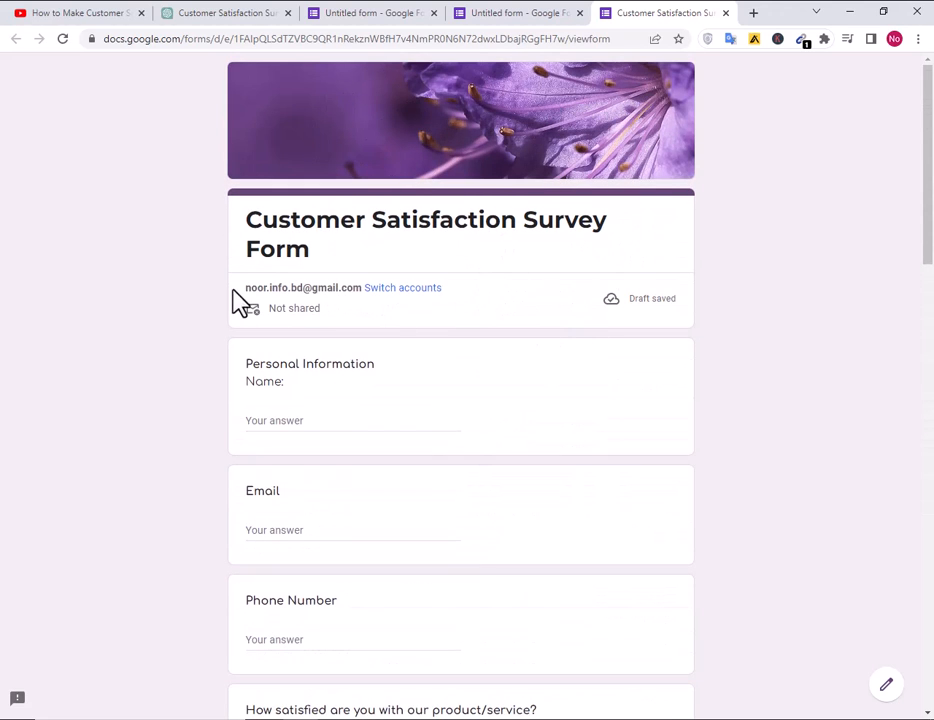
{"action": "left_click_drag", "start_coordinate": [252, 227], "coordinate": [619, 263]}
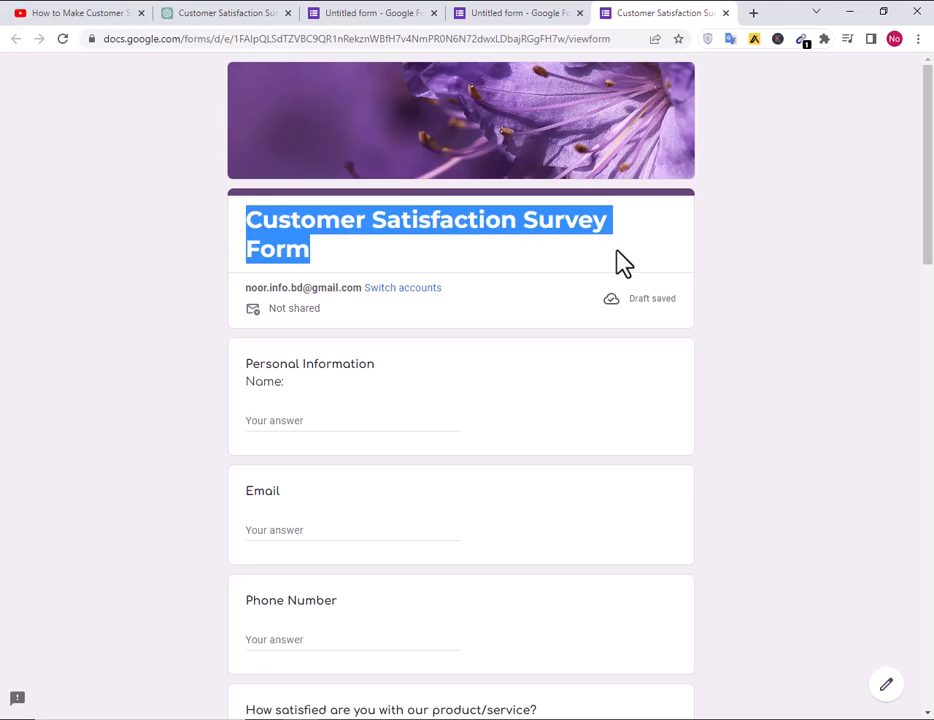
{"action": "left_click", "coordinate": [618, 262]}
{"action": "scroll", "coordinate": [399, 315], "scroll_direction": "down", "scroll_amount": 2}
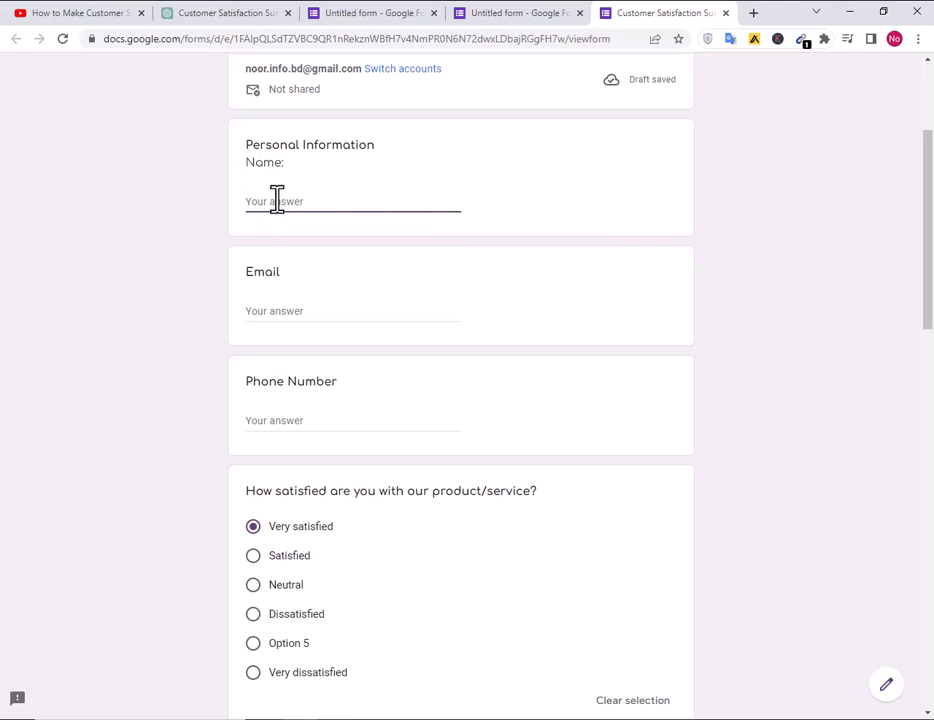
{"action": "type", "text": "BAKC"}
{"action": "key", "text": "Tab"}
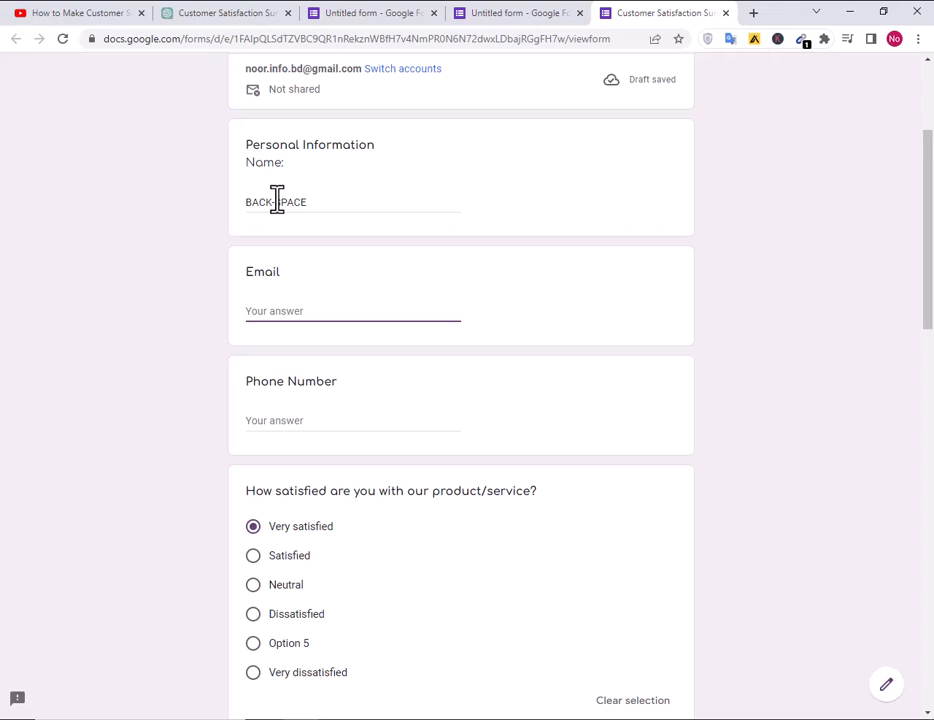
{"action": "type", "text": "A"}
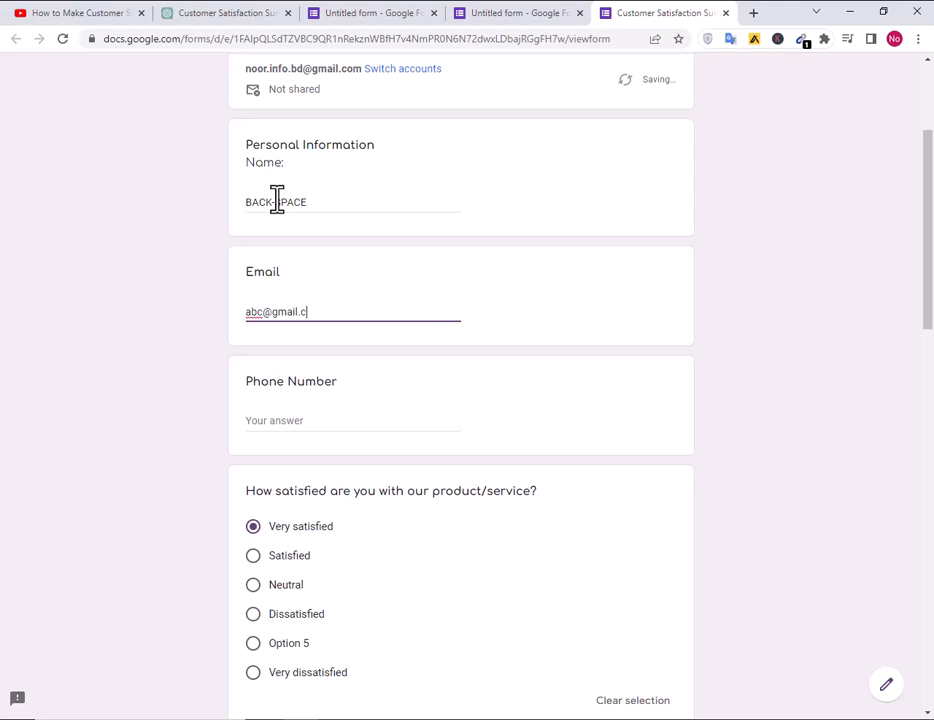
{"action": "key", "text": "Tab"}
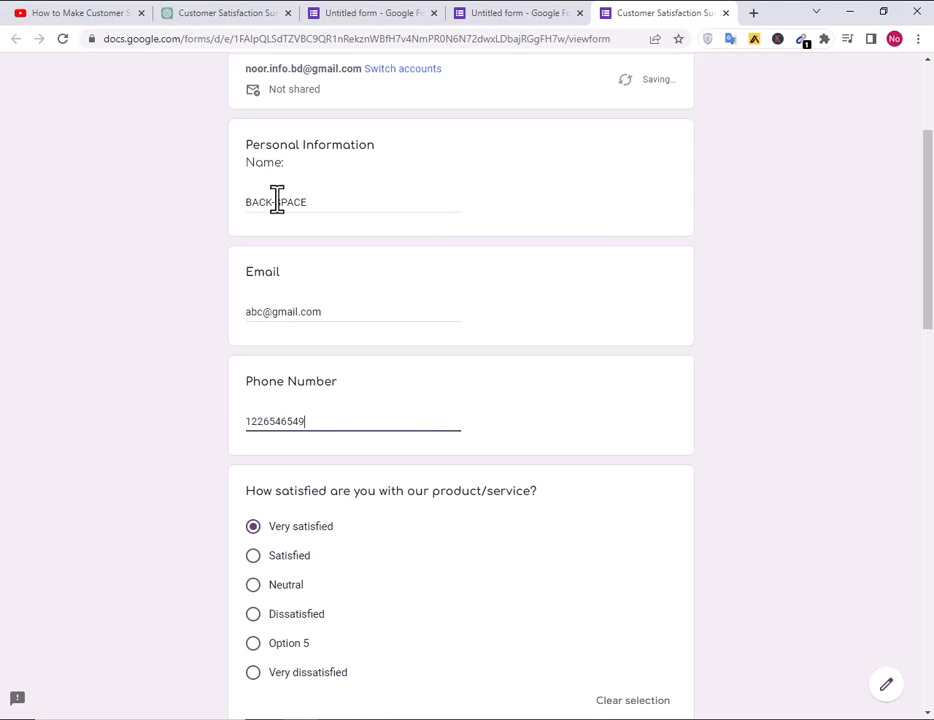
Change the expectations answer to "Yes, met my expectations" and submit the survey response
{"action": "scroll", "coordinate": [348, 327], "scroll_direction": "down", "scroll_amount": 10}
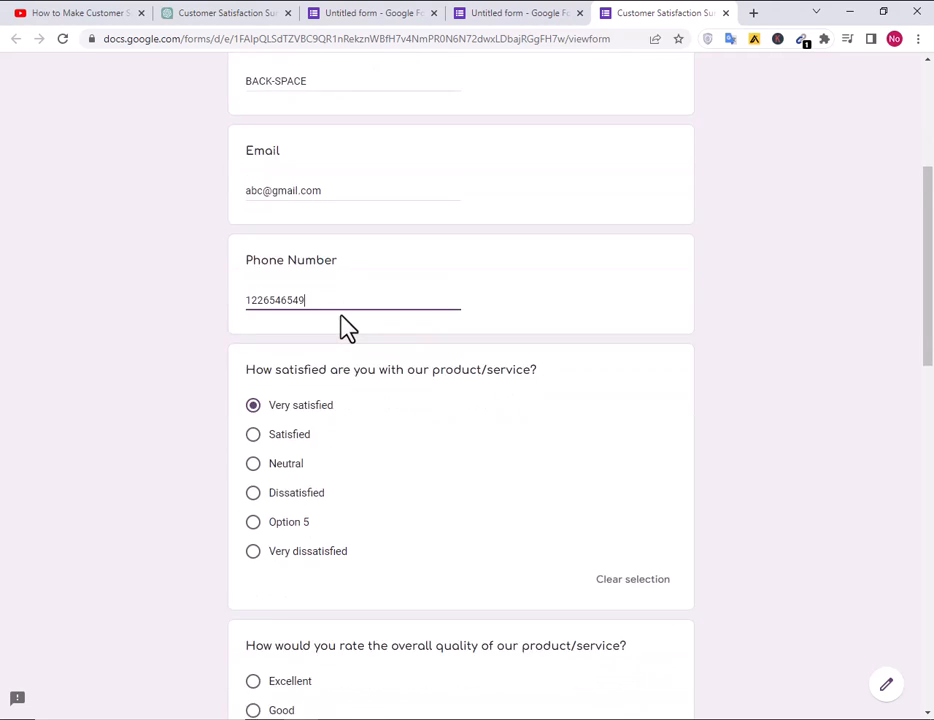
{"action": "scroll", "coordinate": [340, 459], "scroll_direction": "down", "scroll_amount": 5}
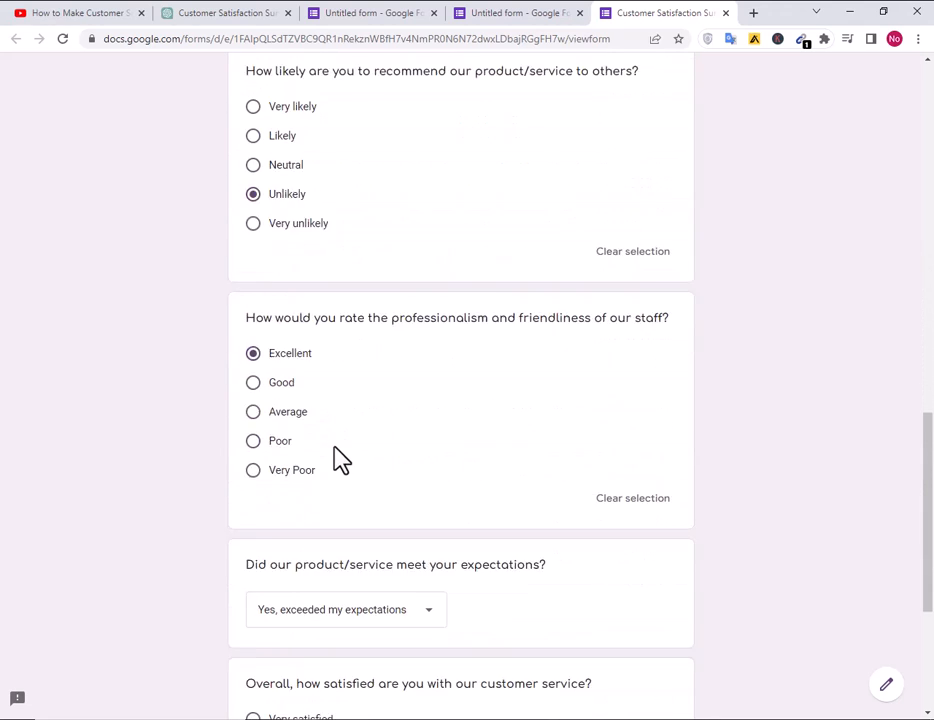
{"action": "left_click", "coordinate": [398, 400]}
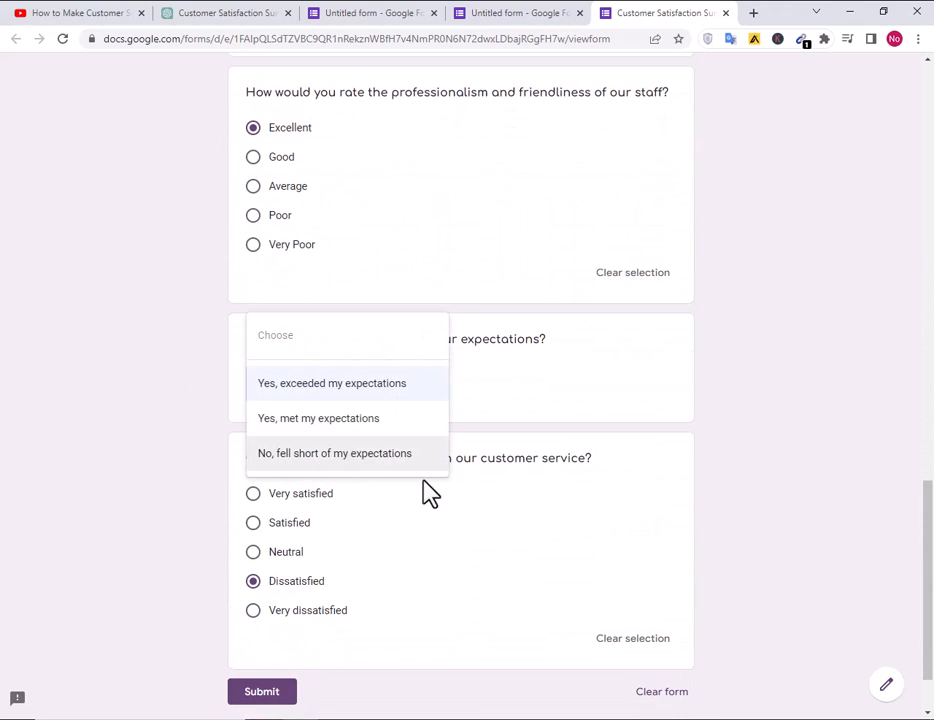
{"action": "left_click", "coordinate": [338, 422]}
{"action": "scroll", "coordinate": [403, 490], "scroll_direction": "down", "scroll_amount": 1}
{"action": "scroll", "coordinate": [405, 490], "scroll_direction": "down", "scroll_amount": 1}
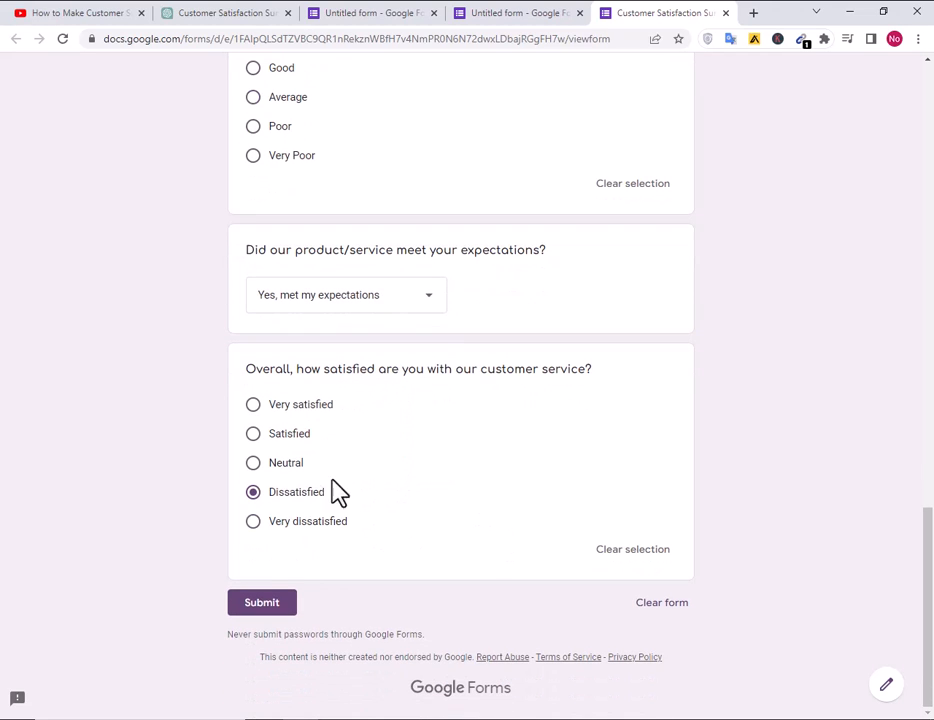
{"action": "left_click", "coordinate": [285, 613]}
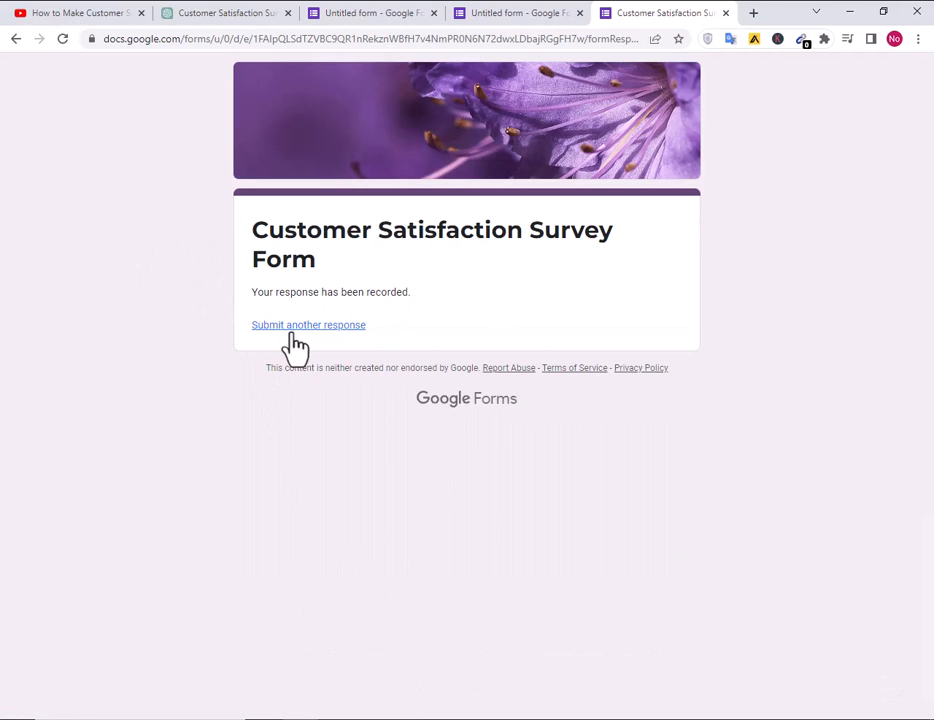
Open a blank form for another response and look through it from the title to the last question
{"action": "left_click", "coordinate": [332, 326]}
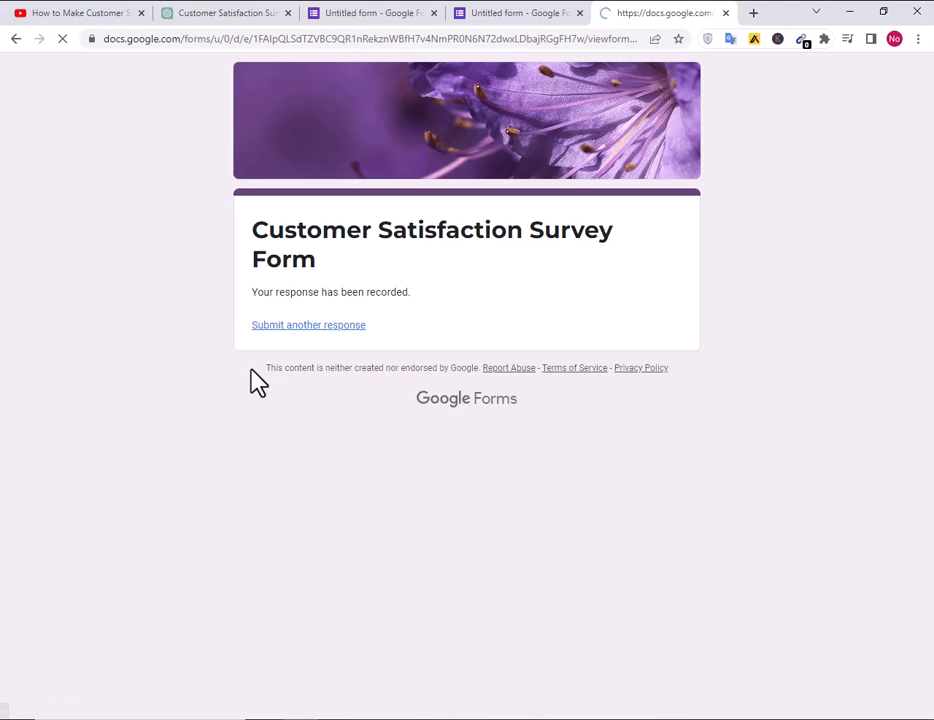
{"action": "scroll", "coordinate": [255, 381], "scroll_direction": "down", "scroll_amount": 10}
{"action": "scroll", "coordinate": [255, 383], "scroll_direction": "down", "scroll_amount": 4}
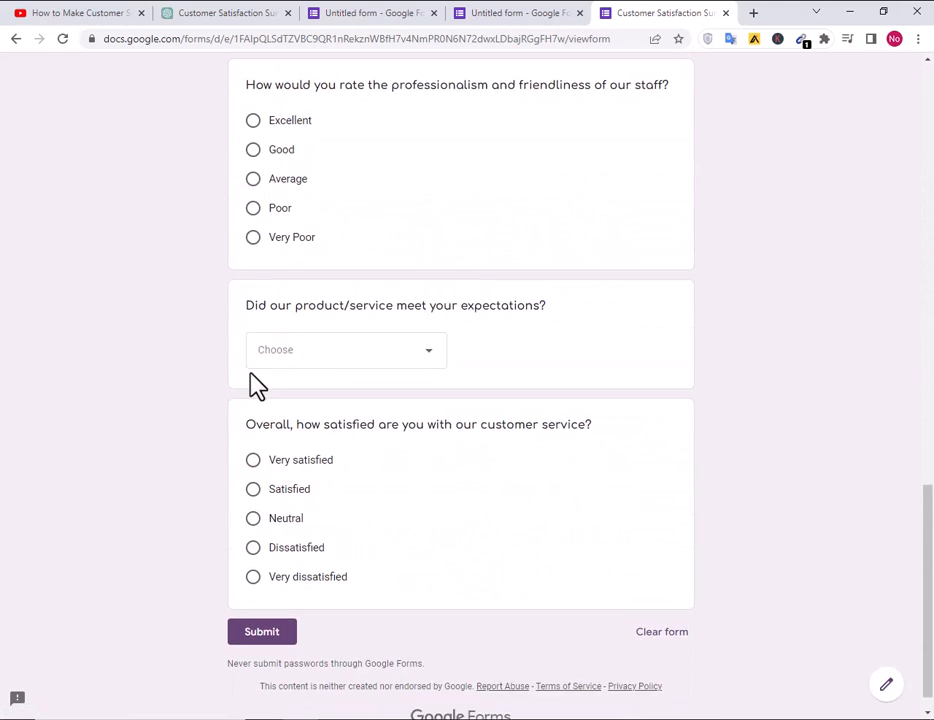
{"action": "scroll", "coordinate": [340, 336], "scroll_direction": "up", "scroll_amount": 6}
{"action": "scroll", "coordinate": [340, 336], "scroll_direction": "up", "scroll_amount": 10}
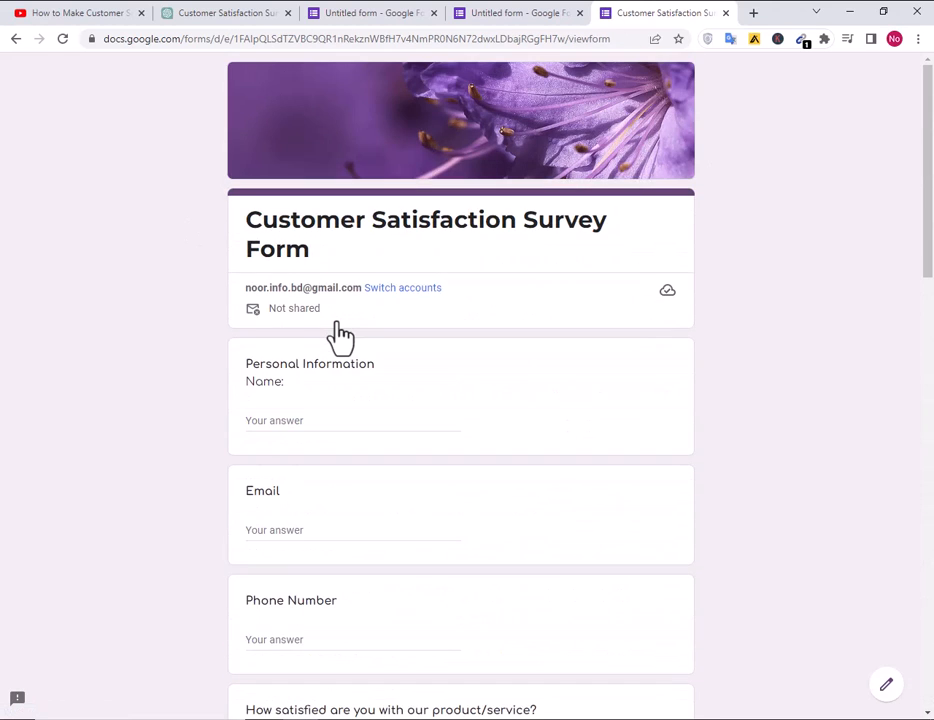
Return to the survey's editing page and check the answer options of the product satisfaction question
{"action": "left_click", "coordinate": [401, 15]}
{"action": "left_click", "coordinate": [491, 15]}
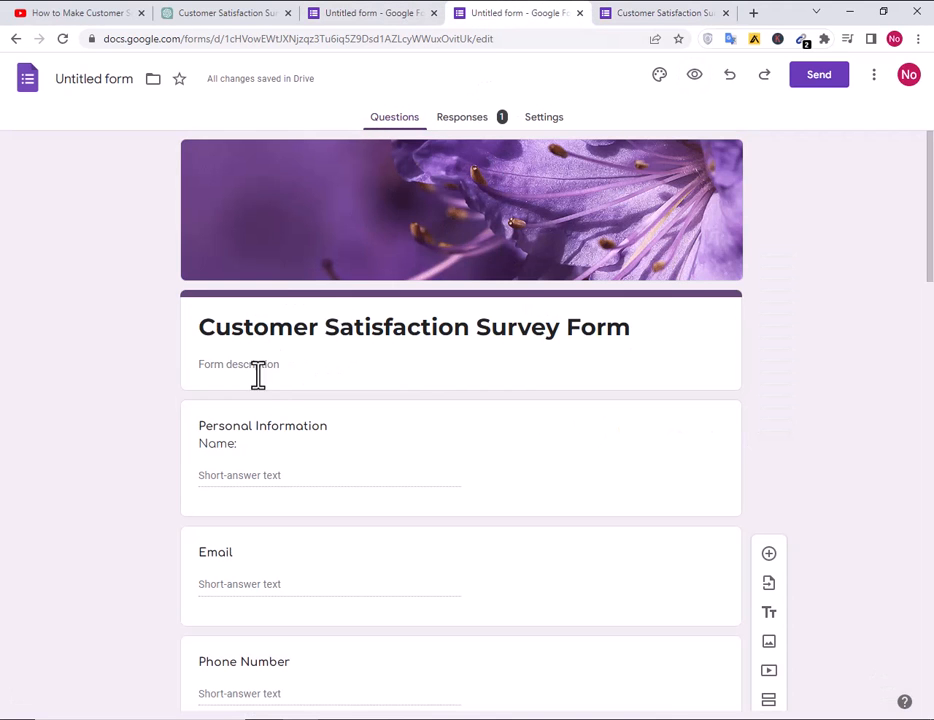
{"action": "scroll", "coordinate": [277, 411], "scroll_direction": "down", "scroll_amount": 4}
{"action": "scroll", "coordinate": [333, 433], "scroll_direction": "down", "scroll_amount": 3}
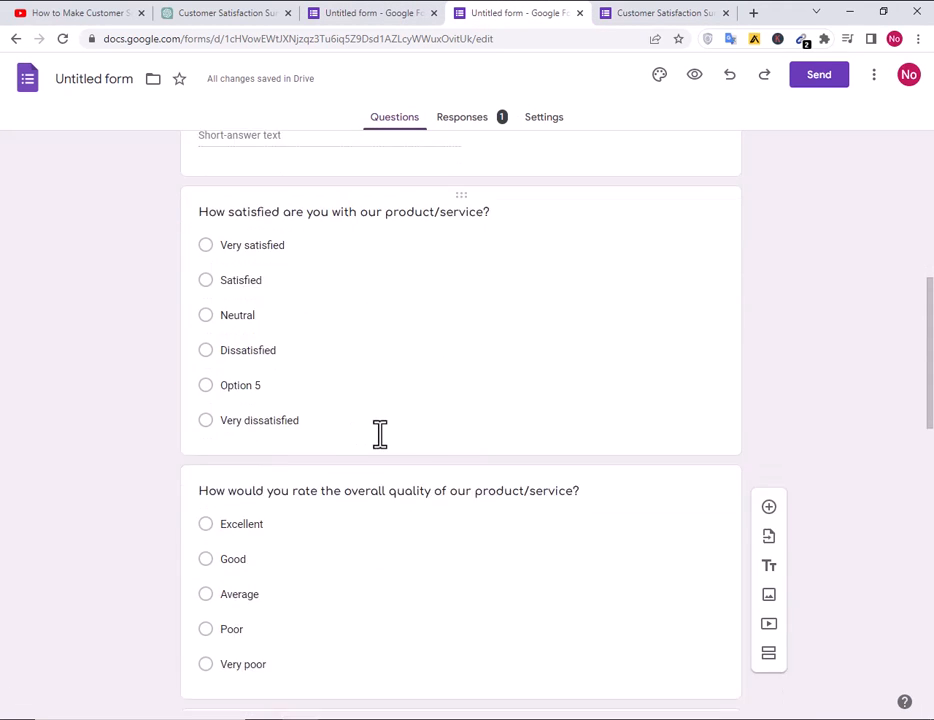